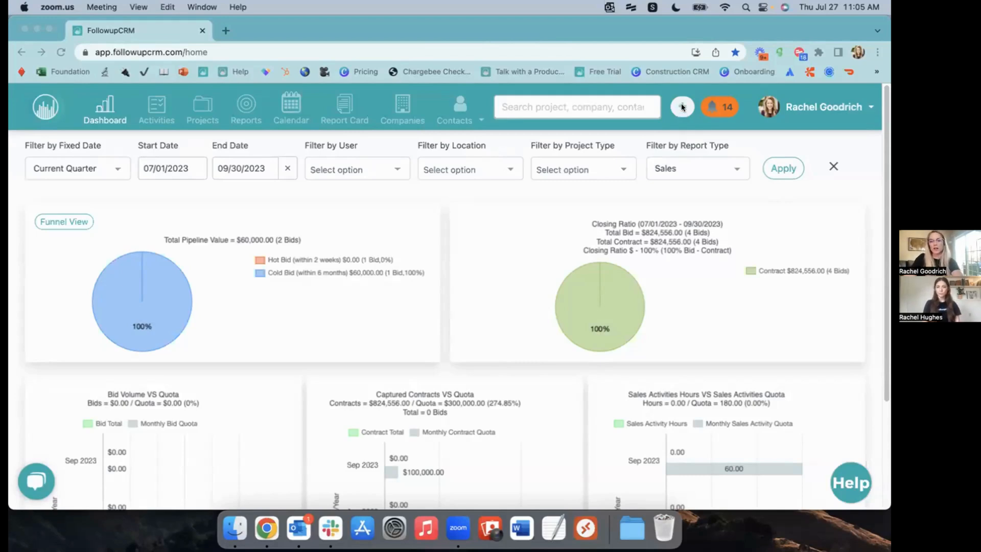
Bring Chrome forward and start a New Contact from the FollowupCRM header's + menu
{"action": "left_click", "coordinate": [680, 107]}
{"action": "left_click", "coordinate": [687, 191]}
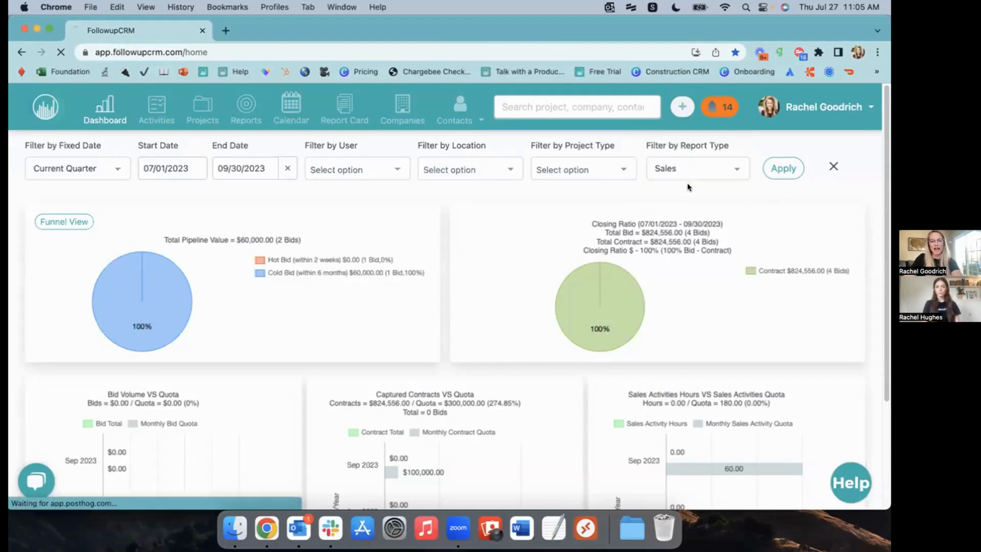
Enter the contact's full name, pasted e-mail without the mailto: prefix, and cell number
{"action": "left_click", "coordinate": [120, 249]}
{"action": "type", "text": "L"}
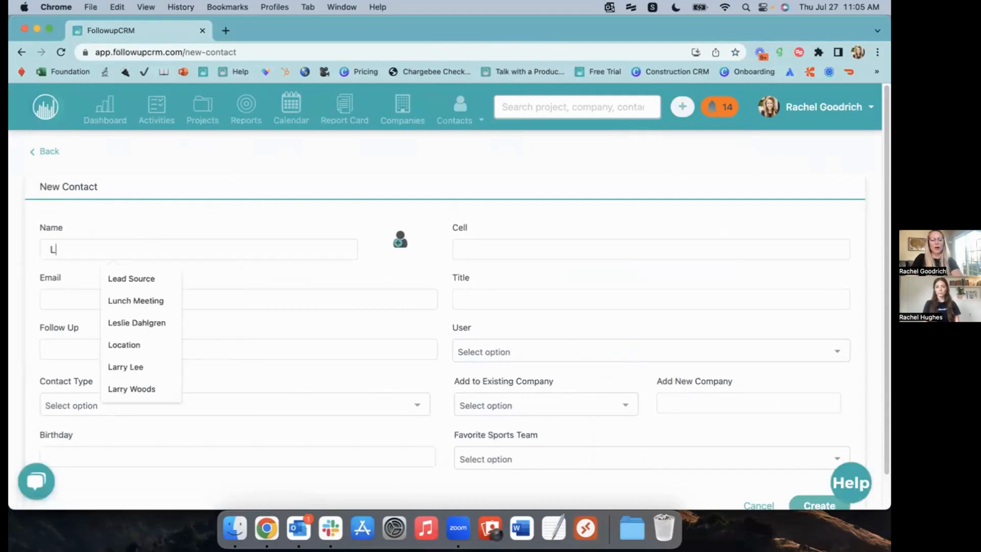
{"action": "type", "text": "eslie Knope"}
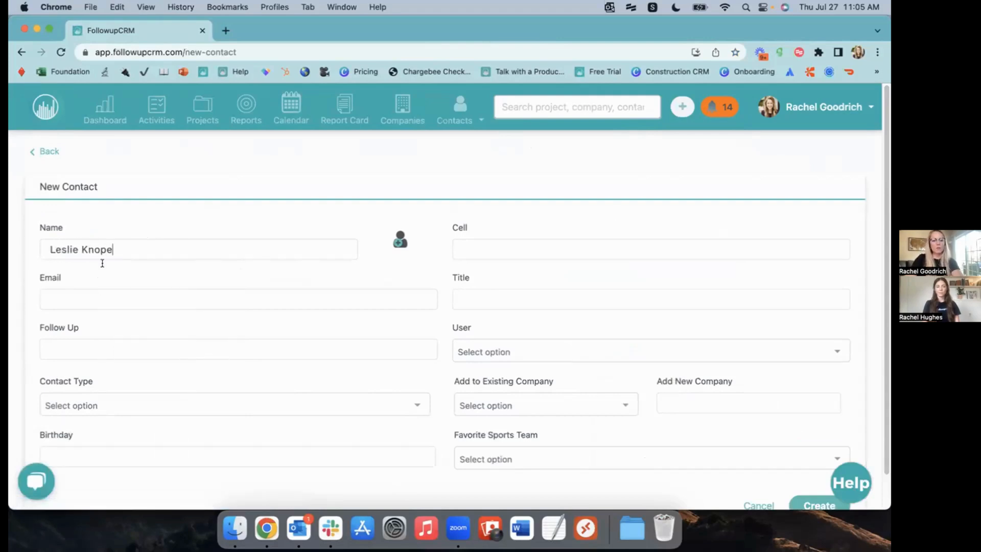
{"action": "left_click", "coordinate": [102, 296]}
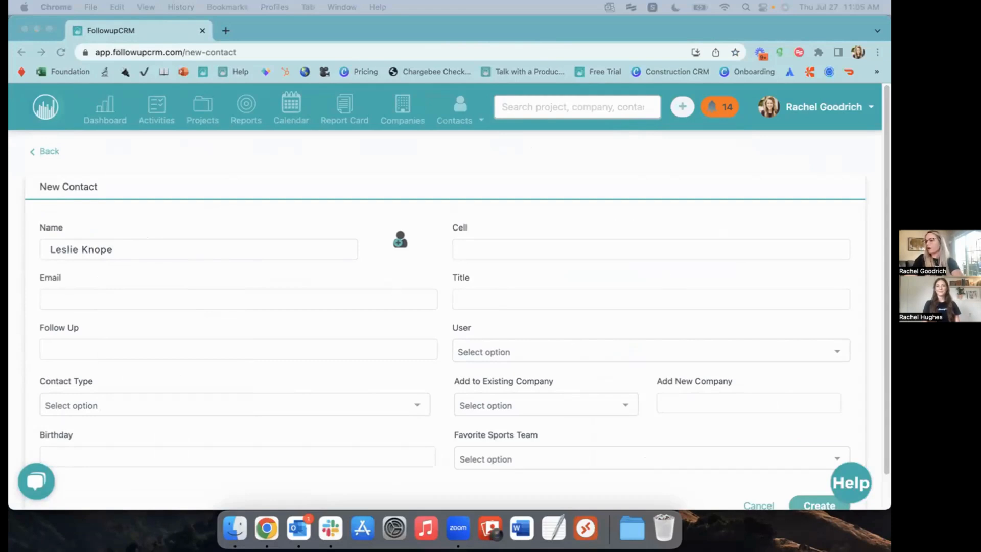
{"action": "left_click", "coordinate": [112, 294]}
{"action": "key", "text": "super+v"}
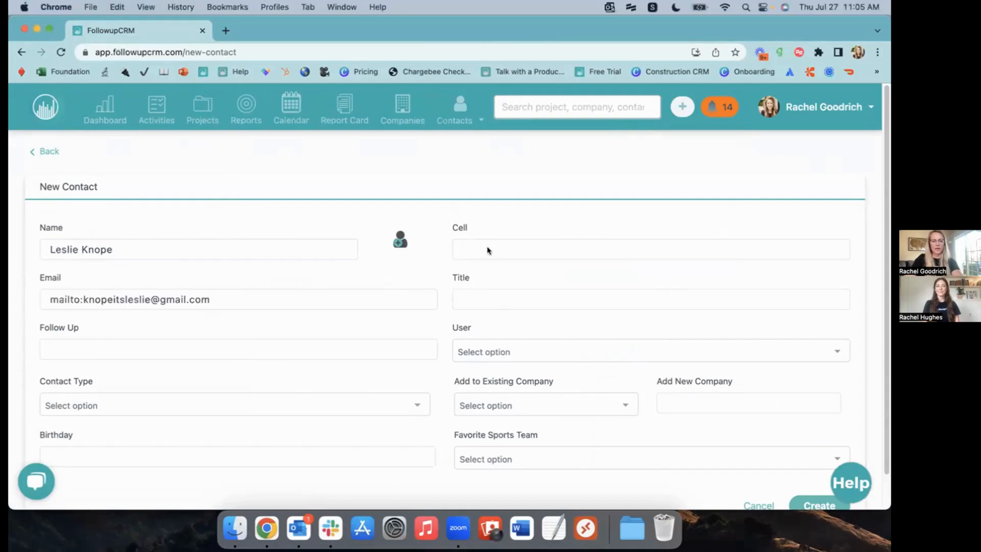
{"action": "left_click_drag", "start_coordinate": [84, 295], "coordinate": [15, 300]}
{"action": "key", "text": "BackSpace"}
{"action": "left_click", "coordinate": [465, 245]}
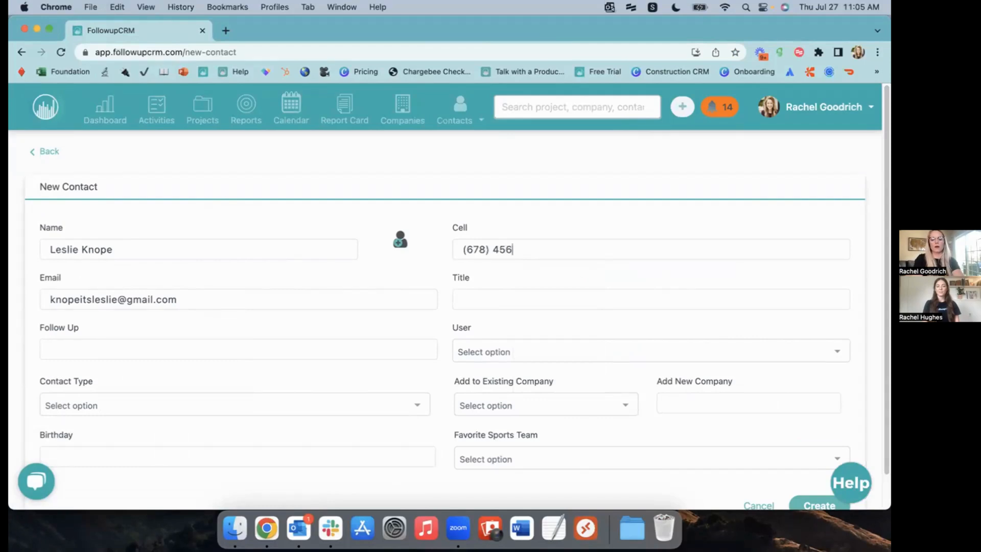
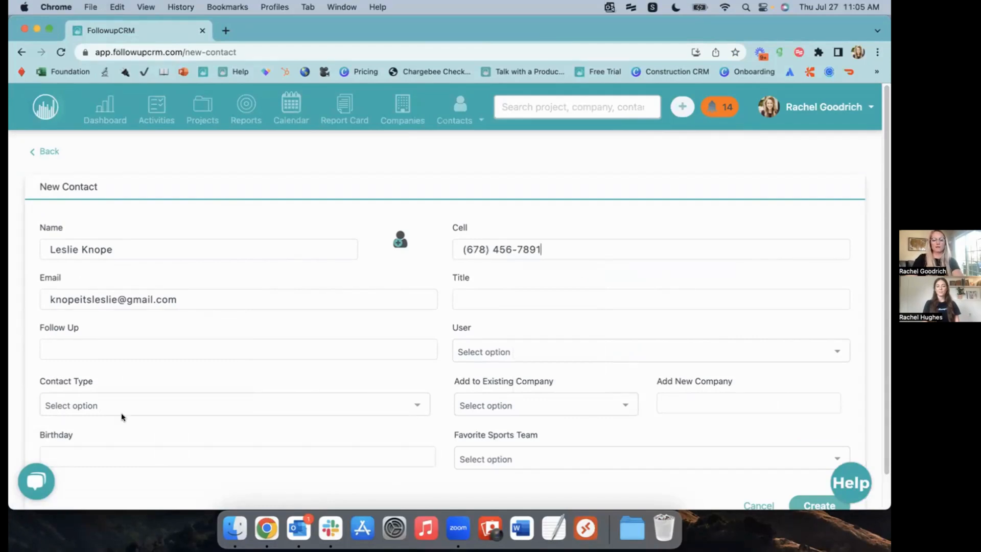
Set the contact's follow-up to 8/1/2023 at 8:00 AM
{"action": "scroll", "coordinate": [550, 350], "scroll_direction": "down", "scroll_amount": 1}
{"action": "scroll", "coordinate": [550, 350], "scroll_direction": "down", "scroll_amount": 2}
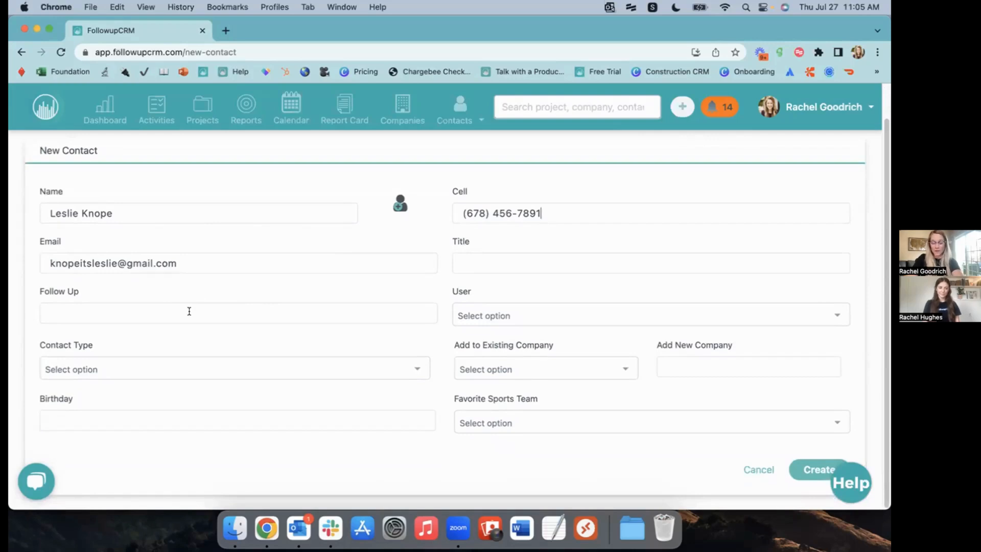
{"action": "left_click", "coordinate": [189, 312]}
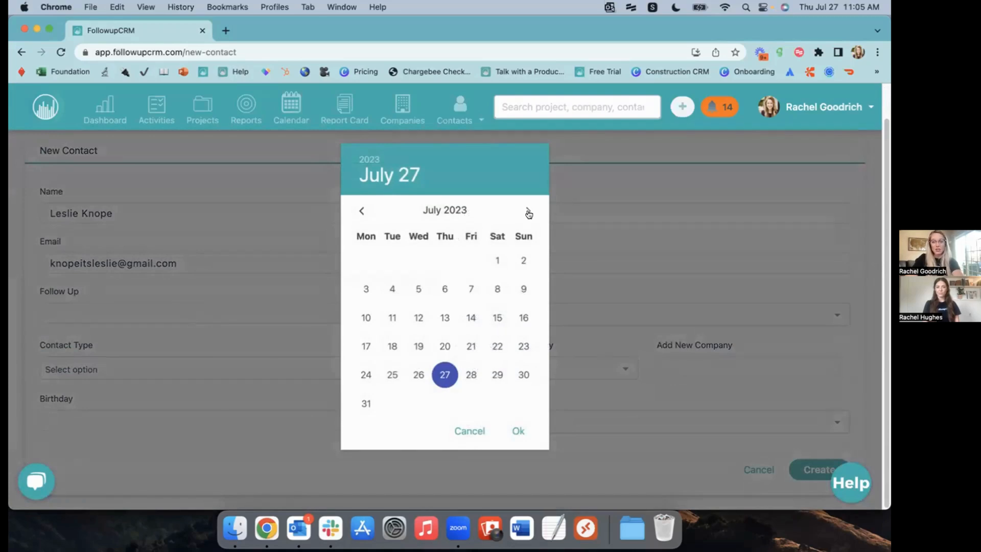
{"action": "left_click", "coordinate": [528, 212]}
{"action": "left_click", "coordinate": [391, 261]}
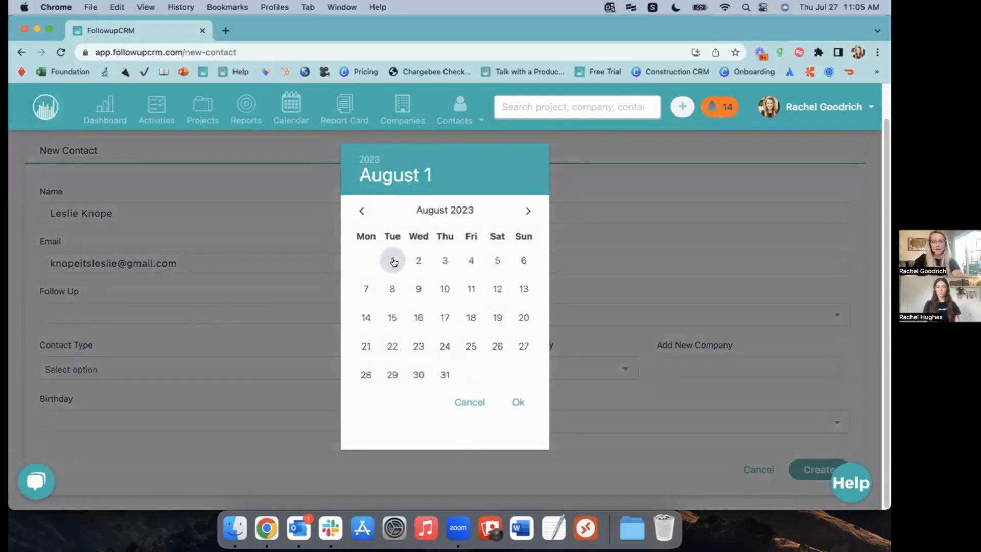
{"action": "left_click", "coordinate": [519, 400]}
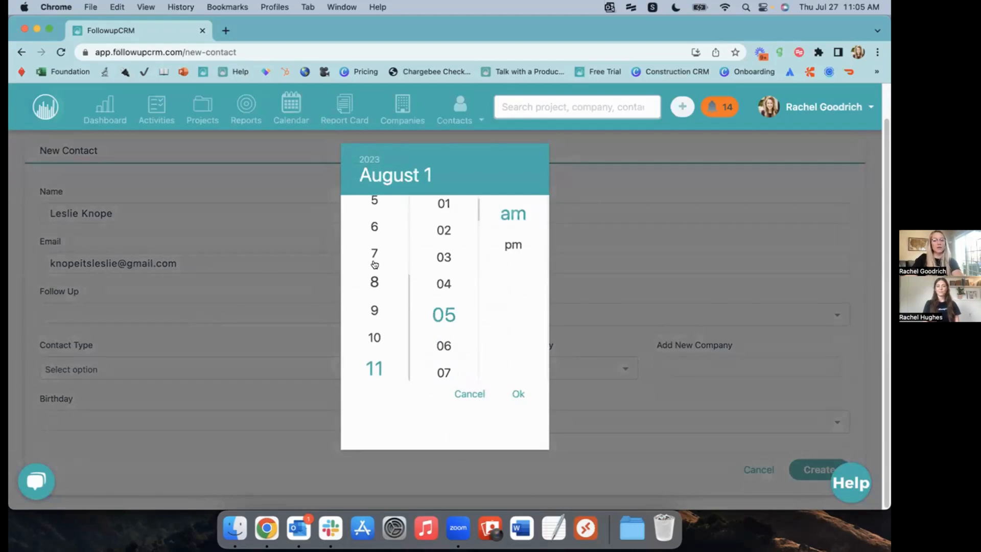
{"action": "left_click", "coordinate": [374, 284]}
{"action": "scroll", "coordinate": [444, 207], "scroll_direction": "up", "scroll_amount": 1}
{"action": "left_click", "coordinate": [444, 205]}
{"action": "left_click", "coordinate": [518, 394]}
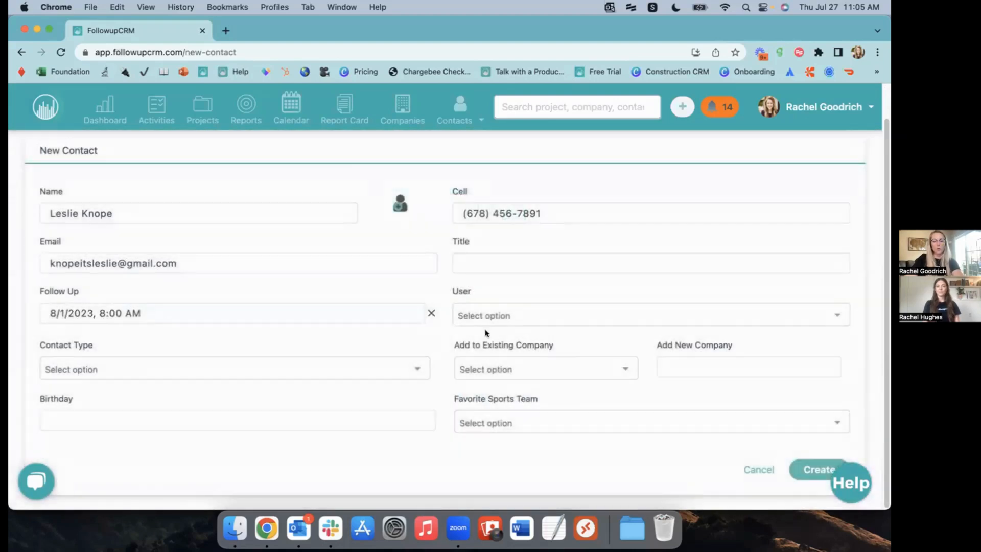
Assign the contact to the matching user, link it to Parks Department, and create it
{"action": "left_click", "coordinate": [471, 312]}
{"action": "type", "text": "rache"}
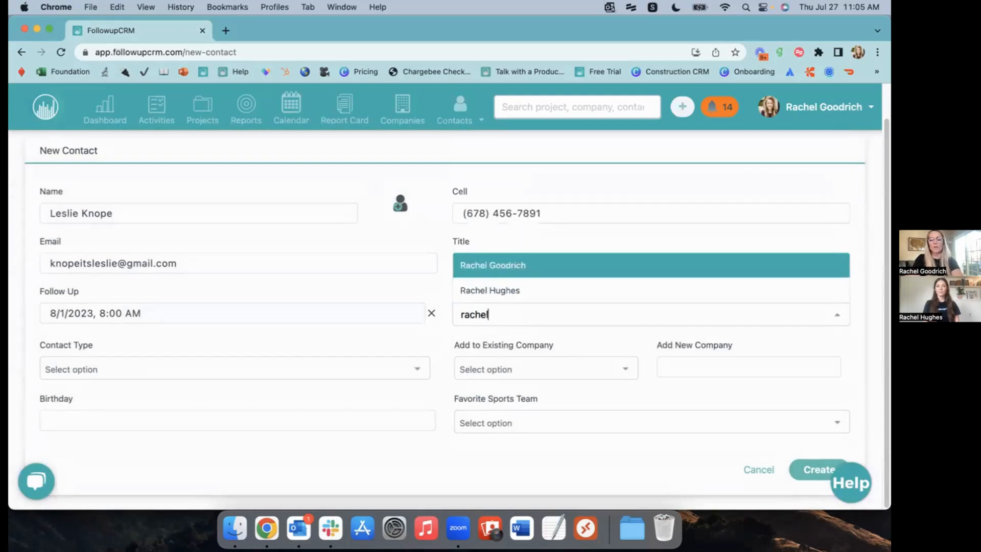
{"action": "type", "text": "l"}
{"action": "left_click", "coordinate": [517, 267]}
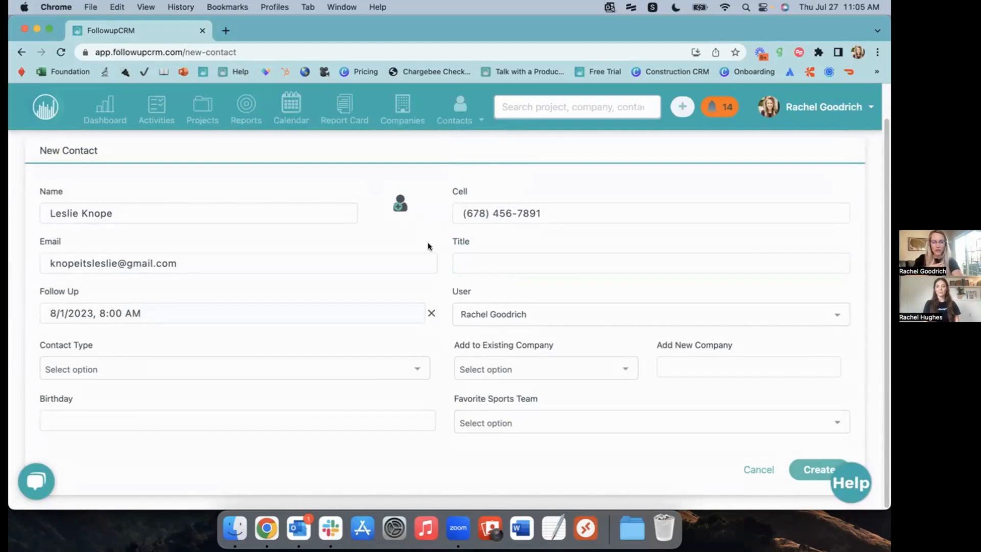
{"action": "left_click", "coordinate": [516, 368]}
{"action": "type", "text": "Parks"}
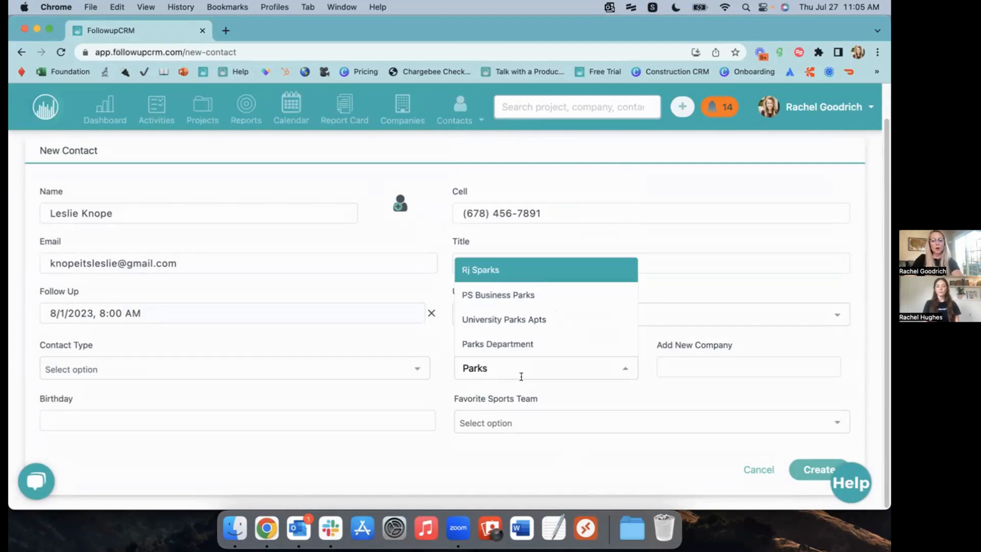
{"action": "left_click", "coordinate": [506, 344]}
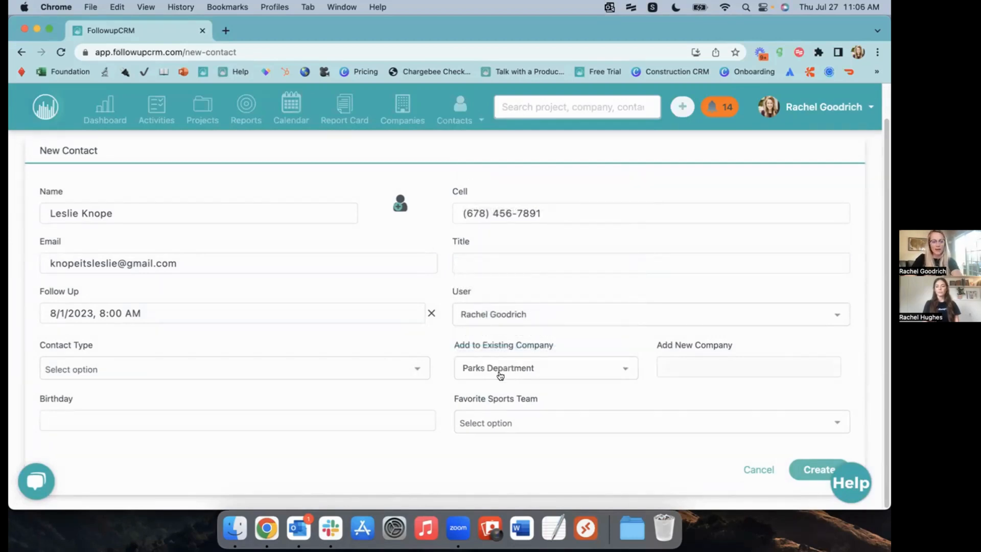
{"action": "left_click", "coordinate": [801, 471]}
{"action": "left_click", "coordinate": [452, 364]}
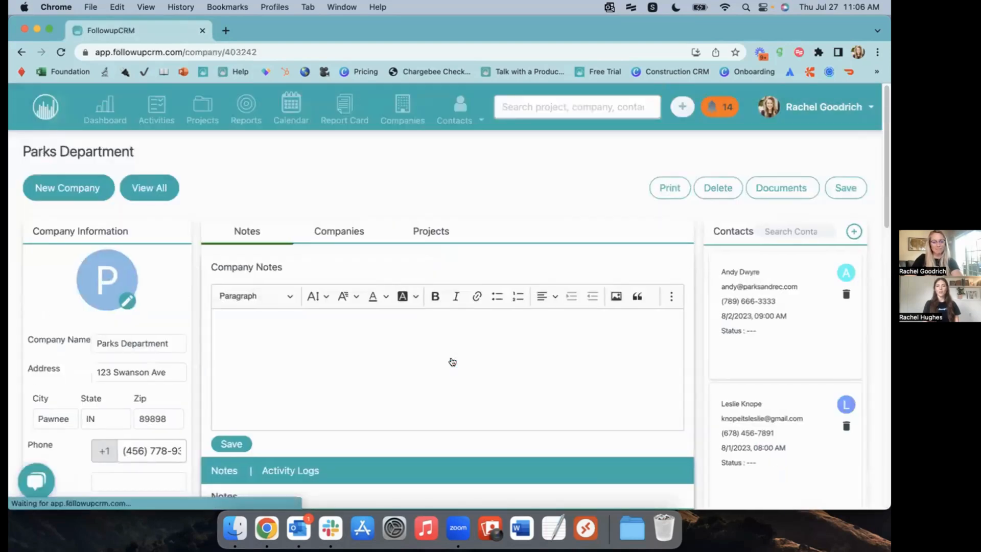
Open the new contact's card in the Parks Department Contacts panel for editing
{"action": "left_click", "coordinate": [775, 400]}
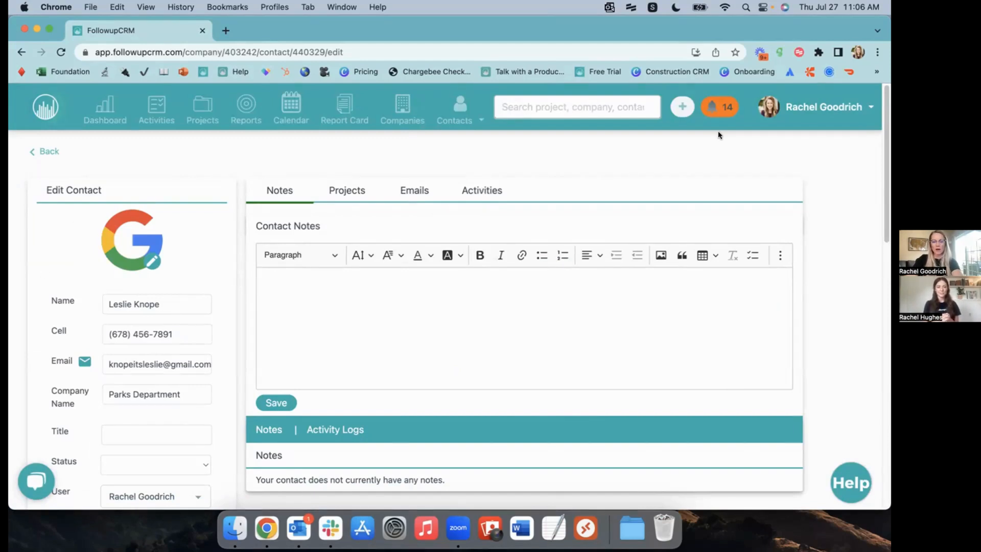
In Activities, set Lunch Meeting to Aug 4, 2023 11:30 AM, tick Follow Up, and save
{"action": "left_click", "coordinate": [479, 190]}
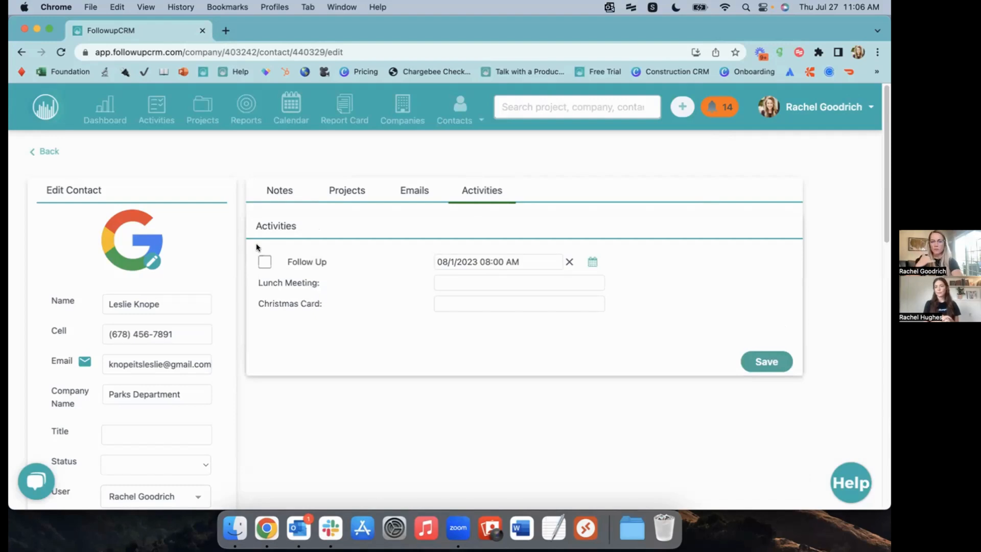
{"action": "left_click", "coordinate": [443, 281]}
{"action": "left_click", "coordinate": [527, 210]}
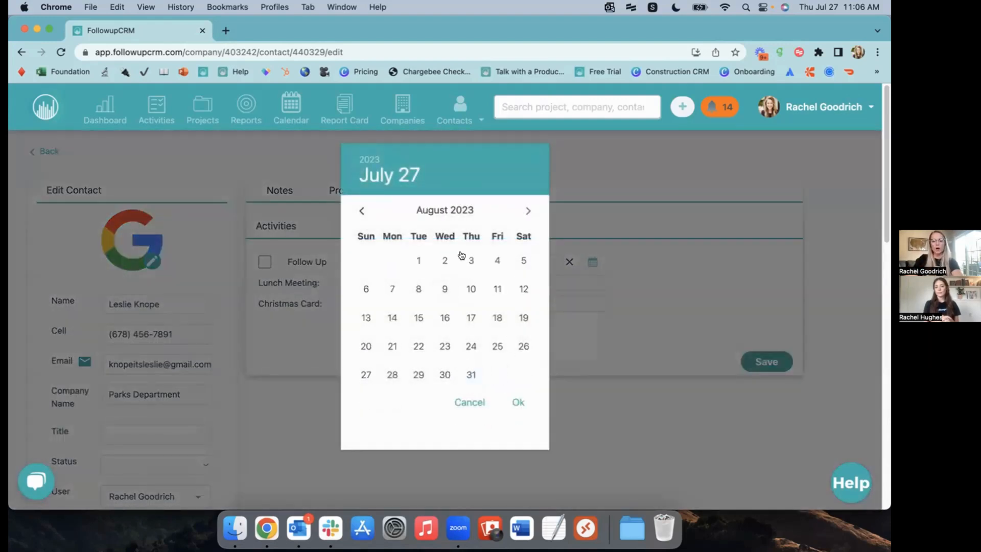
{"action": "left_click", "coordinate": [497, 260]}
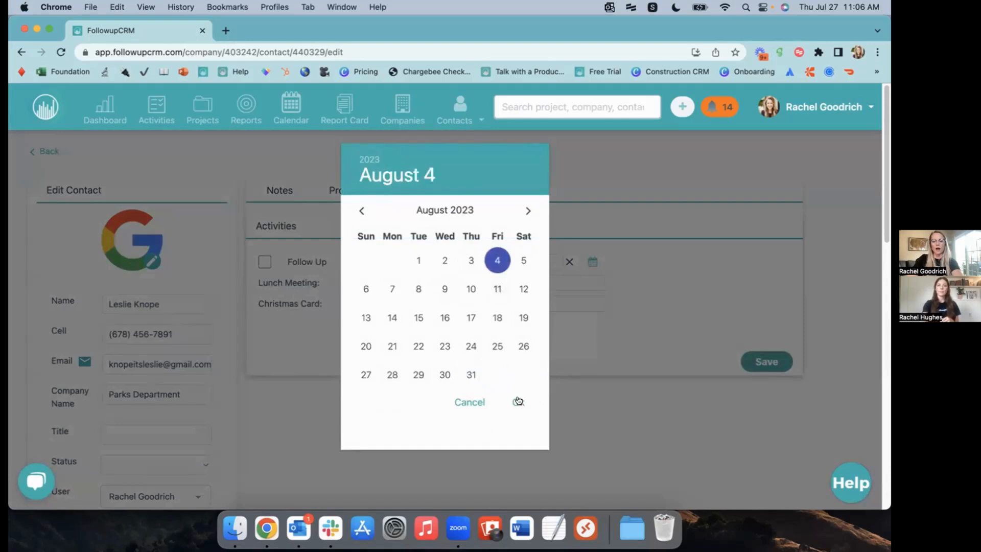
{"action": "left_click", "coordinate": [518, 401]}
{"action": "left_click", "coordinate": [444, 271]}
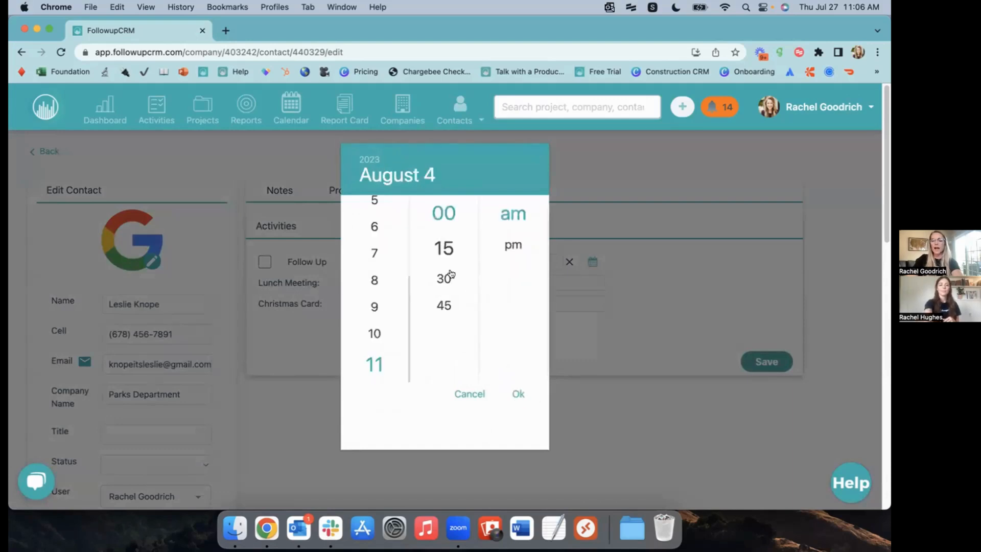
{"action": "left_click", "coordinate": [517, 394]}
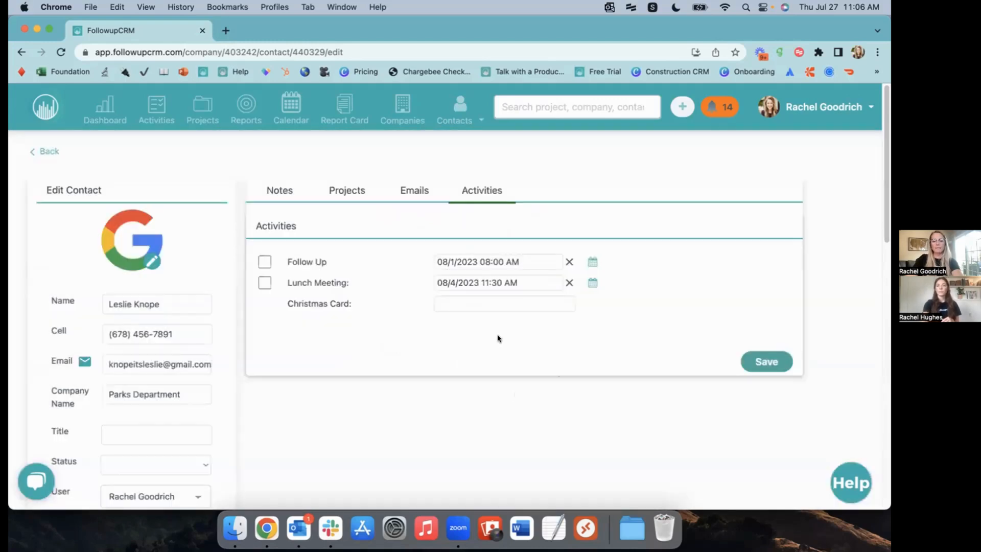
{"action": "left_click", "coordinate": [264, 262]}
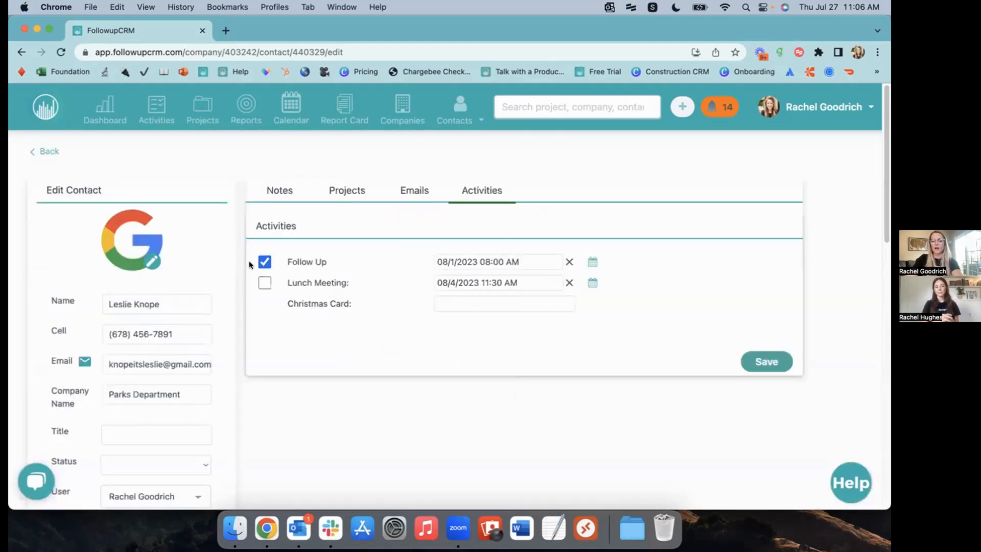
{"action": "left_click", "coordinate": [751, 372]}
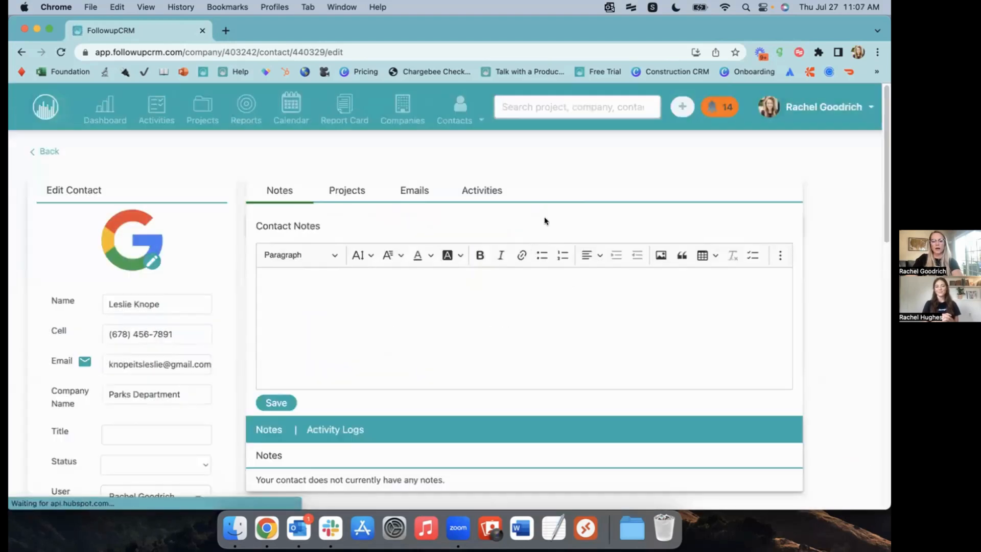
Upload original.jpeg from the Desktop as the contact's new profile picture
{"action": "left_click", "coordinate": [150, 262]}
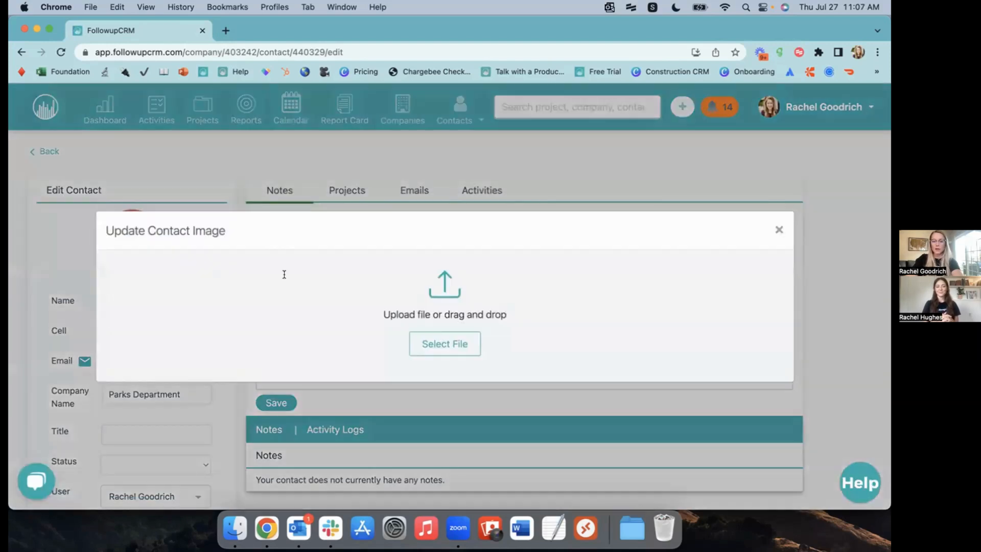
{"action": "left_click", "coordinate": [453, 341]}
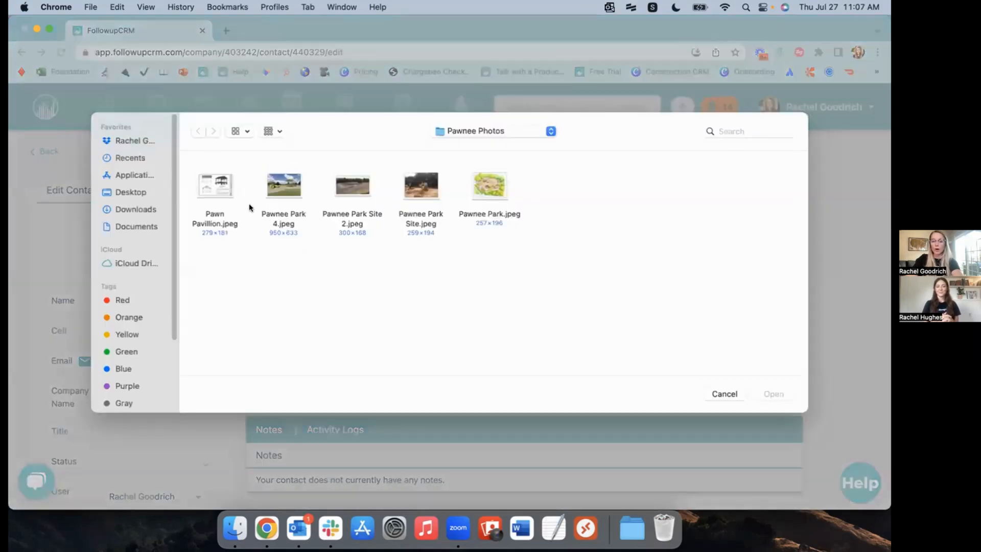
{"action": "left_click", "coordinate": [125, 188]}
{"action": "left_click", "coordinate": [297, 194]}
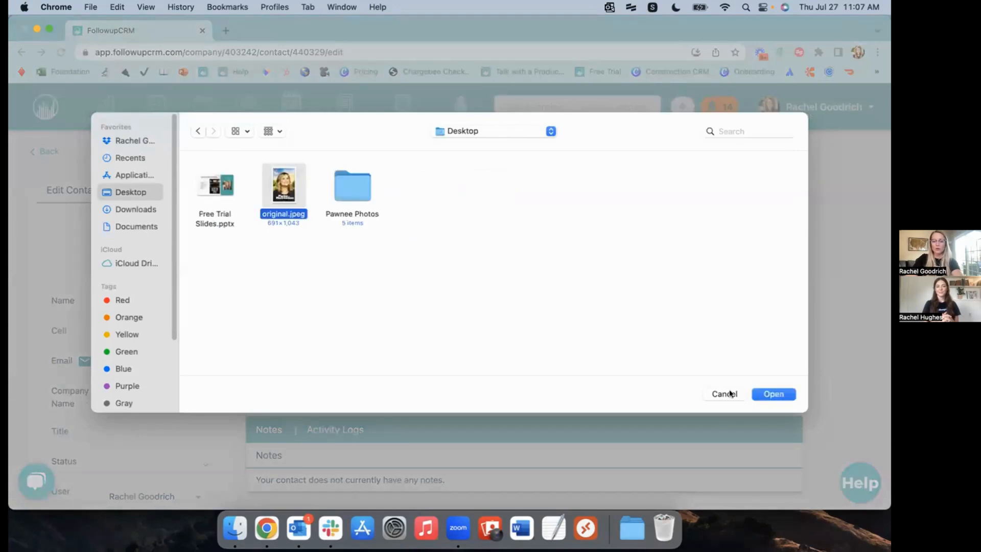
{"action": "left_click", "coordinate": [761, 391]}
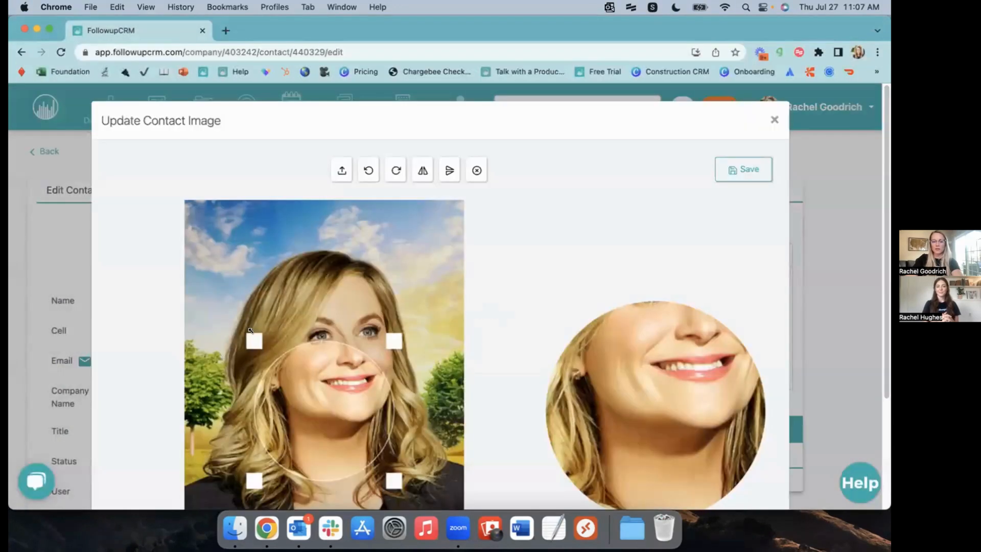
Enlarge the round crop to cover the whole face and save the photo
{"action": "left_click_drag", "start_coordinate": [253, 339], "coordinate": [221, 230]}
{"action": "left_click_drag", "start_coordinate": [398, 412], "coordinate": [461, 477]}
{"action": "left_click_drag", "start_coordinate": [220, 465], "coordinate": [189, 502]}
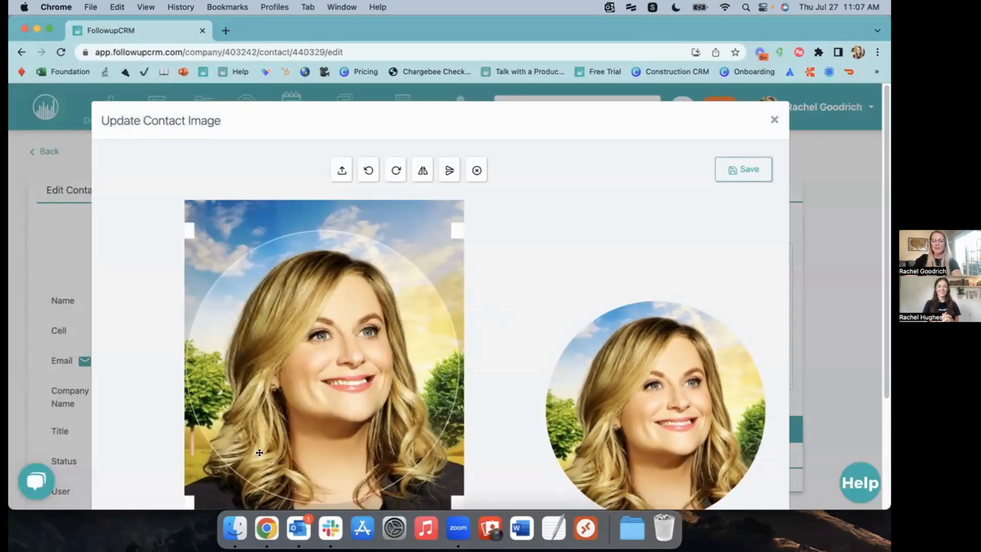
{"action": "left_click", "coordinate": [729, 171]}
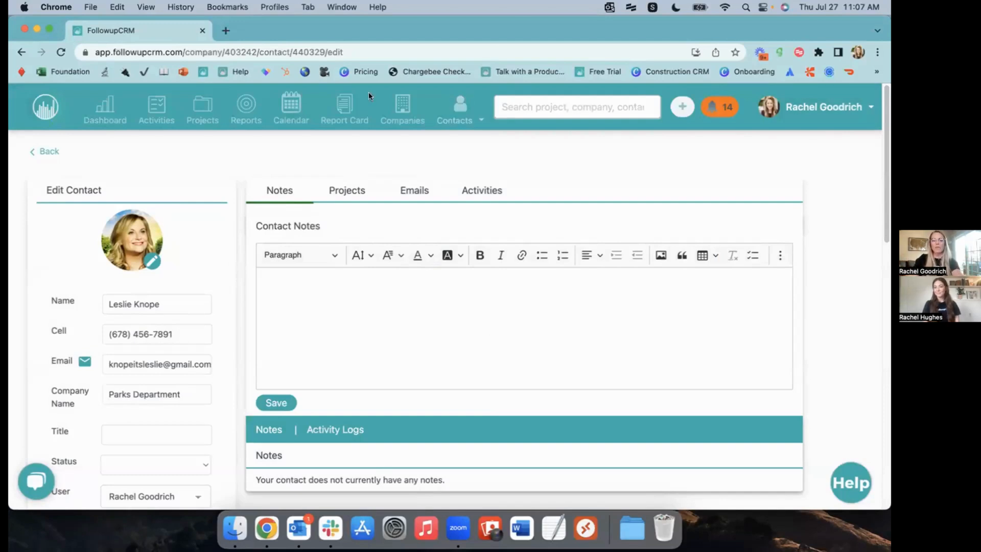
{"action": "left_click", "coordinate": [153, 111]}
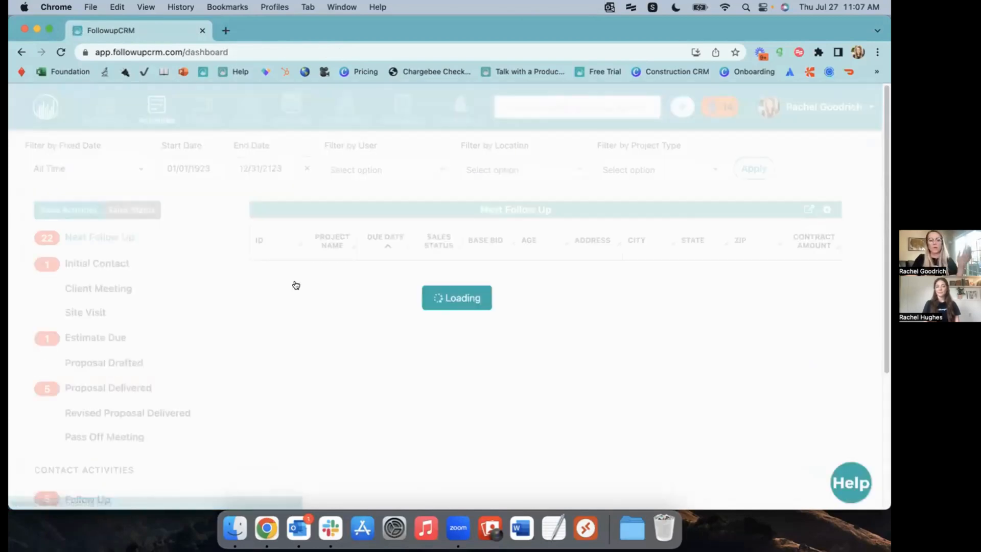
List Lunch Meeting contact activities and reopen the Parks Department contact due 08/04/2023
{"action": "scroll", "coordinate": [186, 252], "scroll_direction": "down", "scroll_amount": 5}
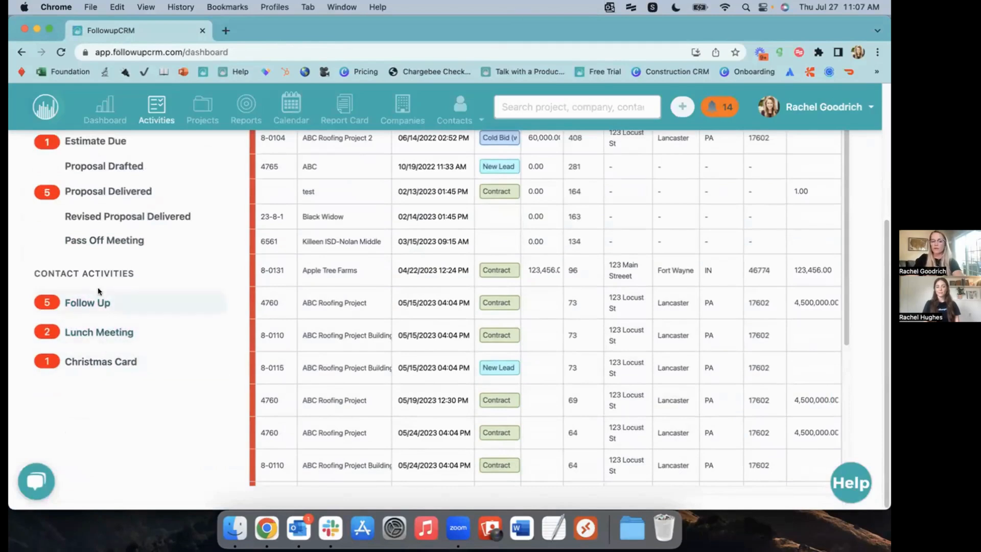
{"action": "left_click_drag", "start_coordinate": [34, 273], "coordinate": [134, 272]}
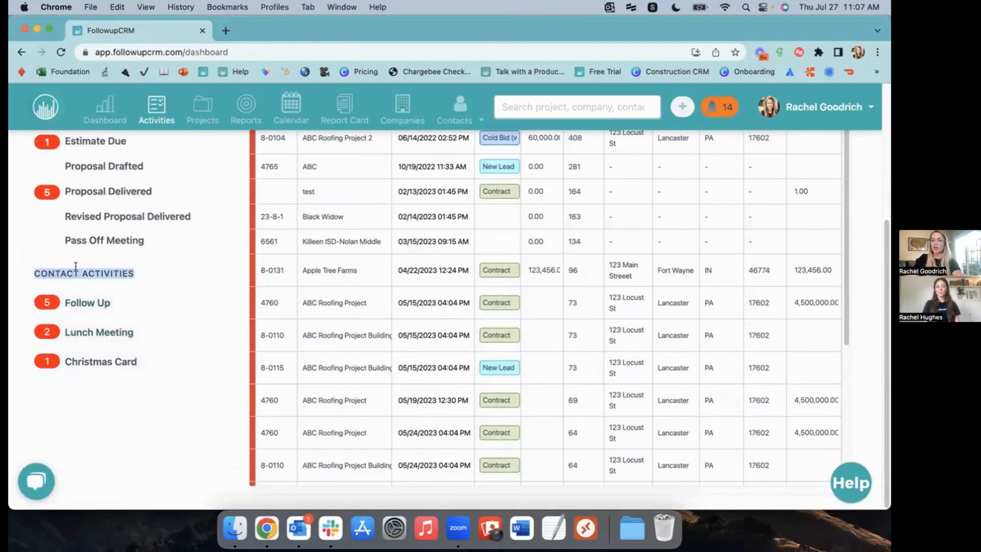
{"action": "left_click", "coordinate": [101, 332]}
{"action": "scroll", "coordinate": [307, 271], "scroll_direction": "up", "scroll_amount": 3}
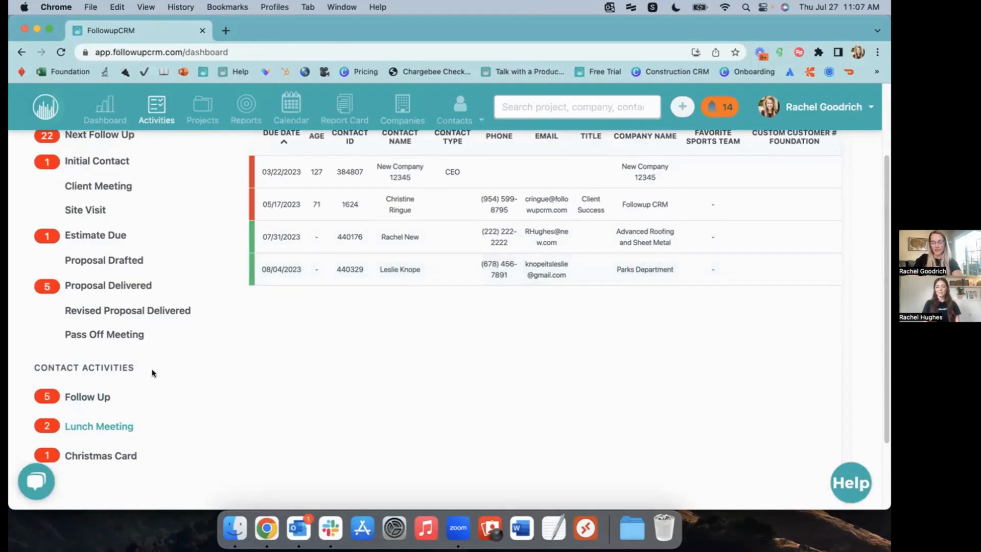
{"action": "left_click", "coordinate": [390, 274]}
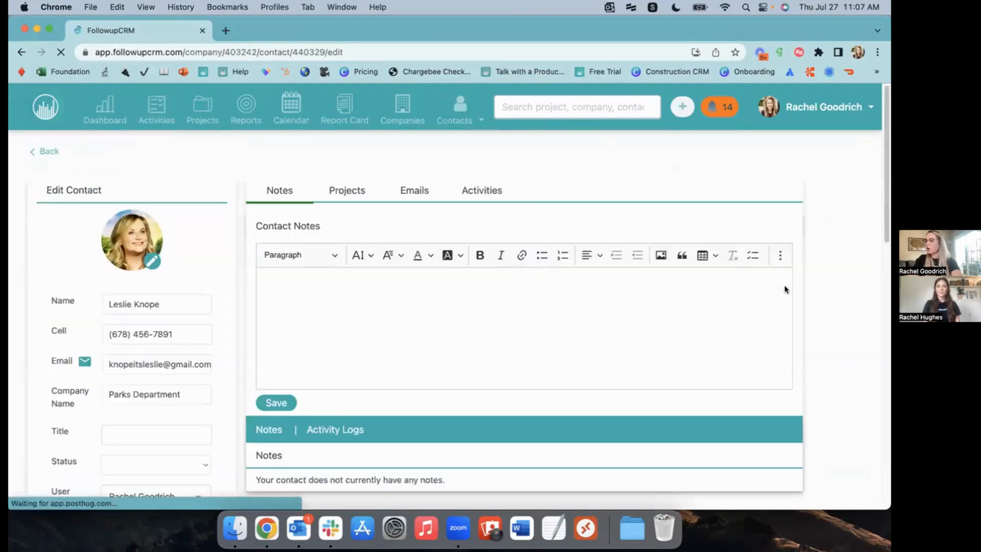
Set the Christmas Card activity to December 1, 2023, 11:00 AM and save the contact
{"action": "left_click", "coordinate": [471, 188]}
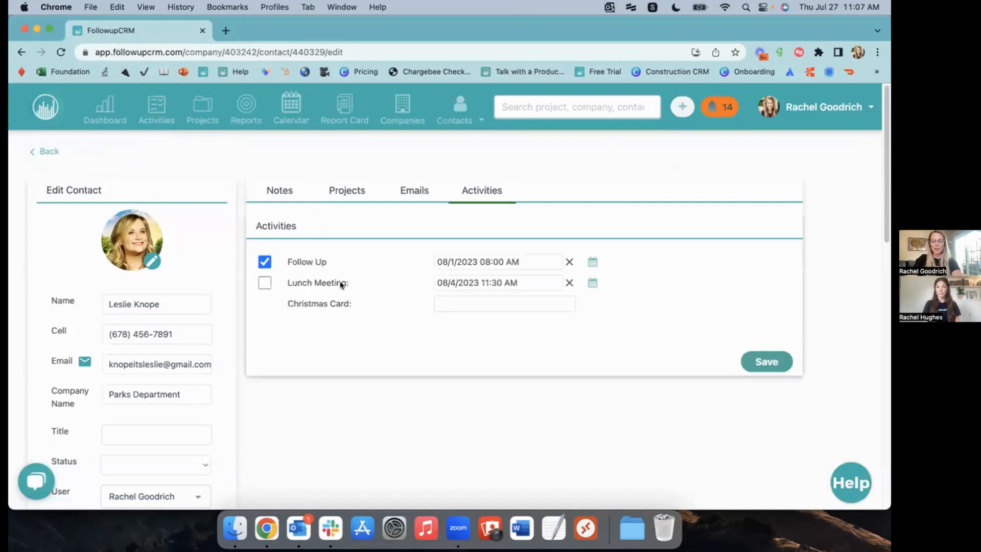
{"action": "left_click", "coordinate": [477, 306]}
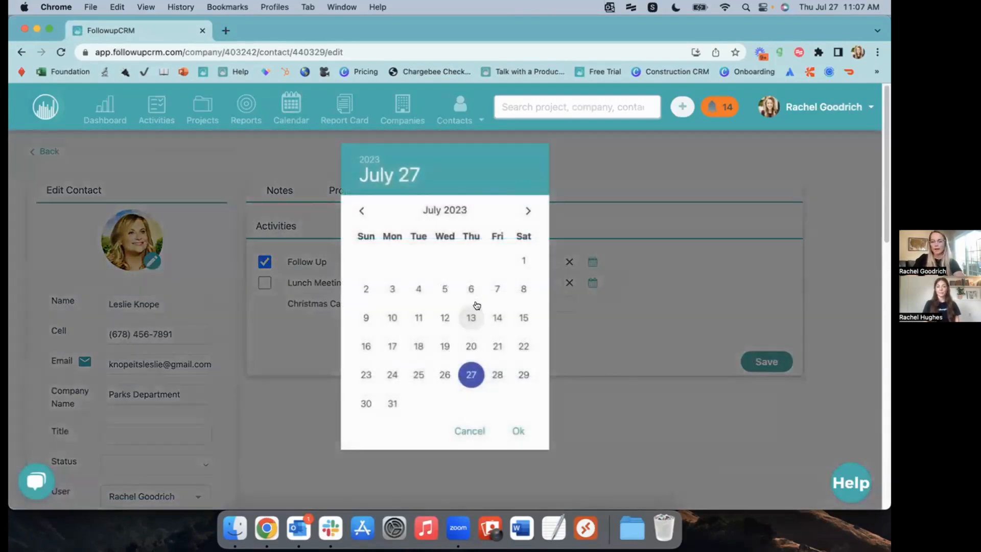
{"action": "left_click", "coordinate": [528, 211]}
{"action": "left_click", "coordinate": [528, 211]}
{"action": "left_click", "coordinate": [528, 210]}
{"action": "left_click", "coordinate": [527, 211]}
{"action": "left_click", "coordinate": [527, 211]}
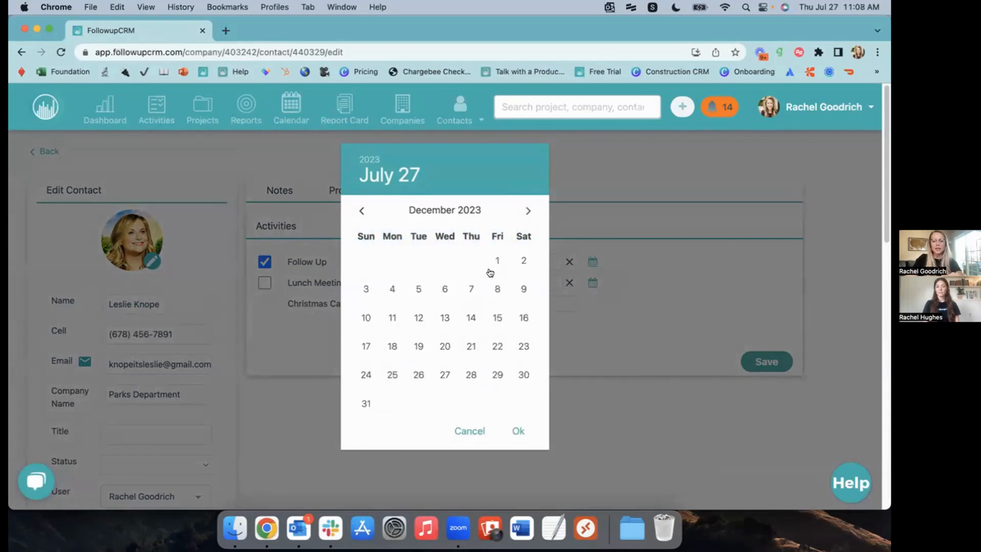
{"action": "left_click", "coordinate": [497, 262]}
{"action": "left_click", "coordinate": [517, 427]}
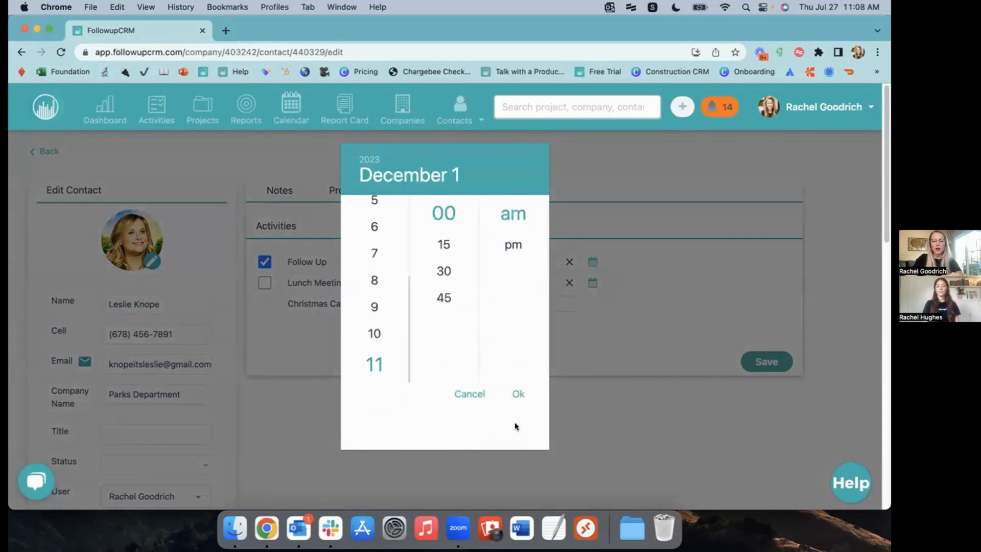
{"action": "left_click", "coordinate": [518, 393]}
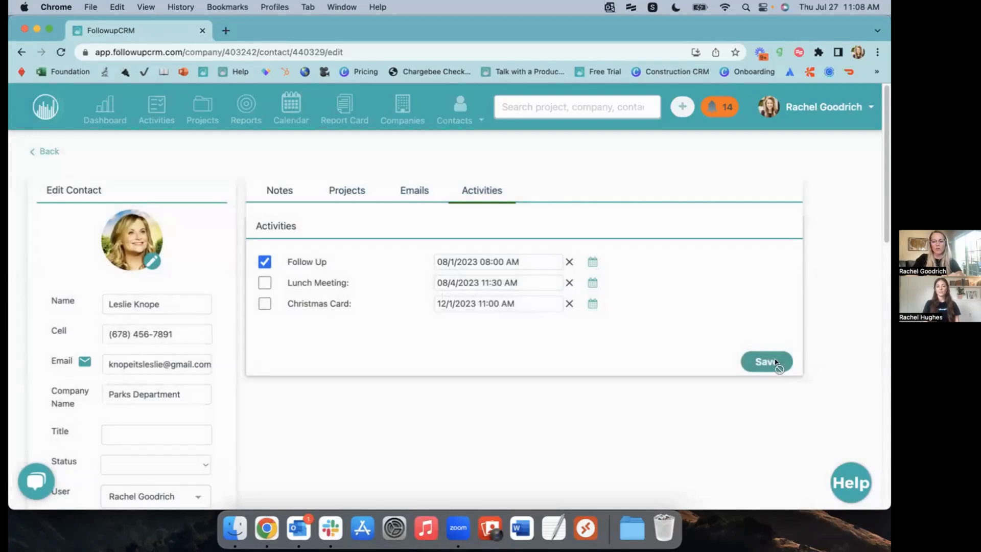
{"action": "left_click", "coordinate": [776, 361]}
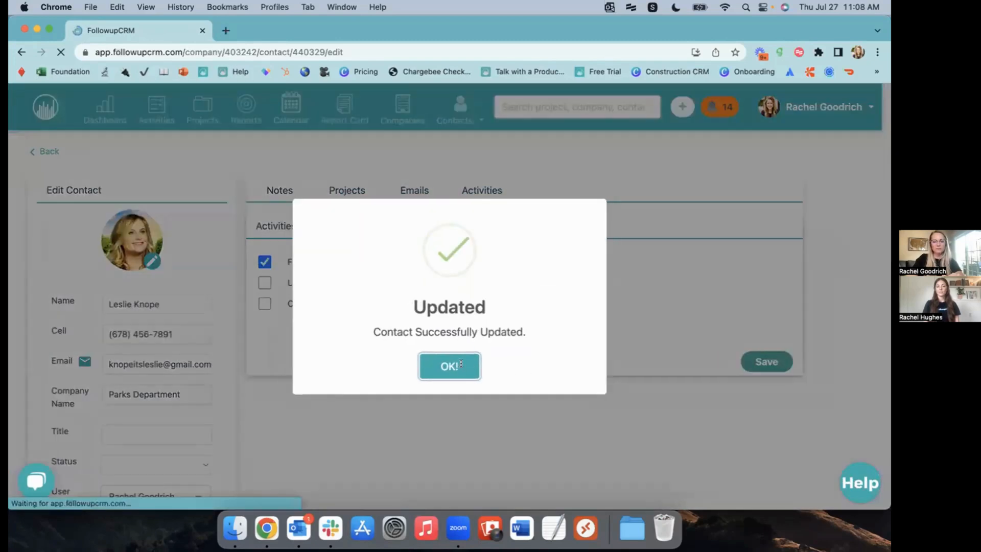
{"action": "left_click", "coordinate": [461, 363]}
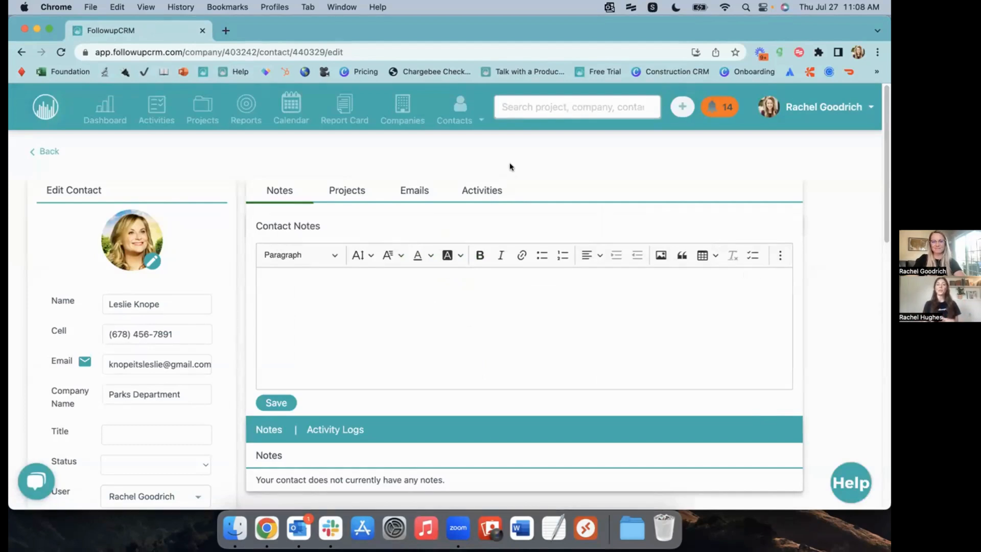
Switch to the contact's Projects tab, showing an empty Recent Projects list
{"action": "left_click", "coordinate": [346, 190]}
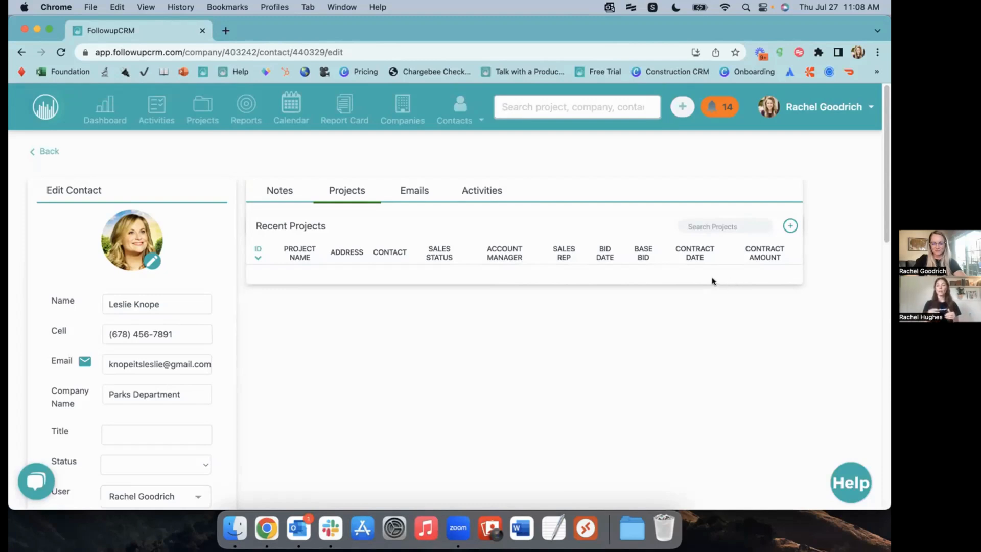
{"action": "left_click", "coordinate": [525, 102]}
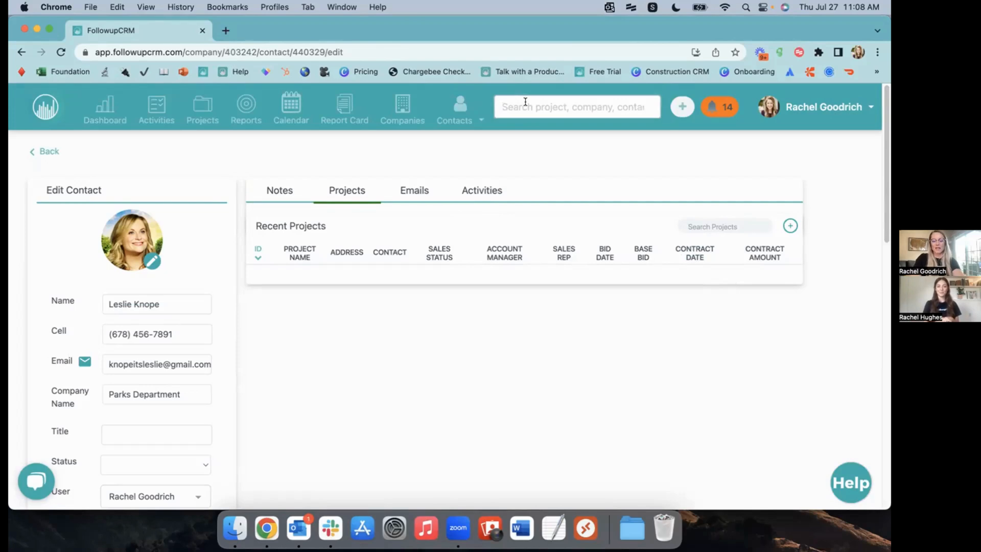
{"action": "type", "text": "les"}
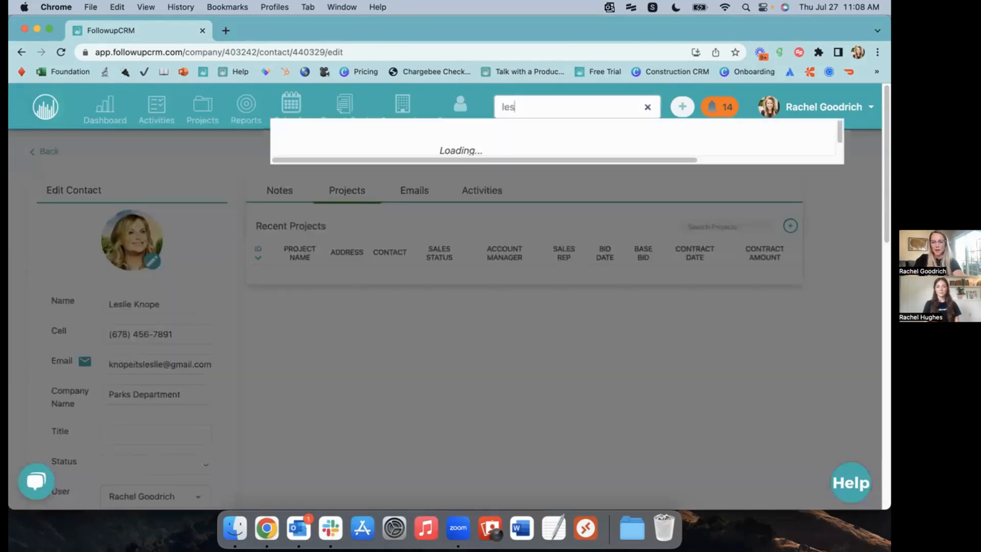
{"action": "type", "text": "k"}
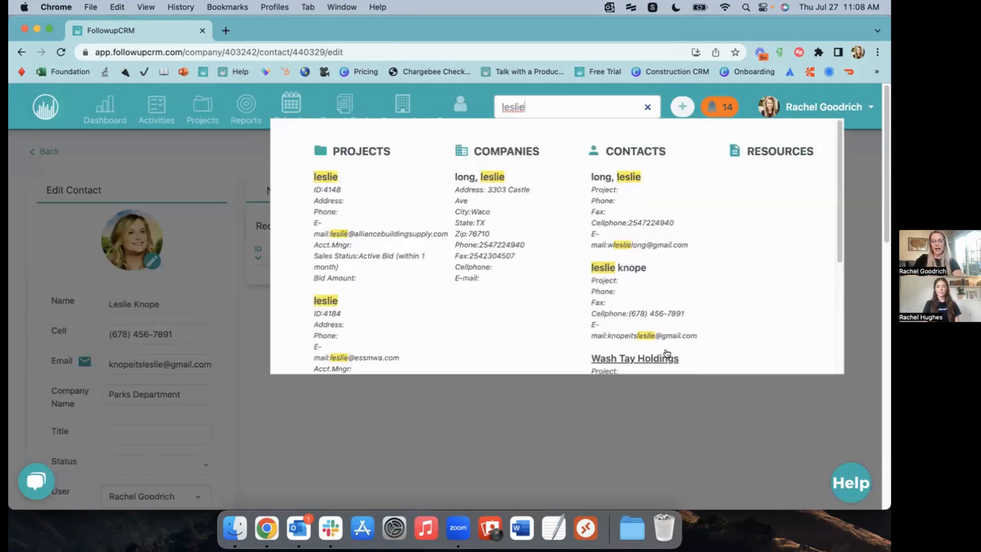
{"action": "left_click", "coordinate": [633, 355]}
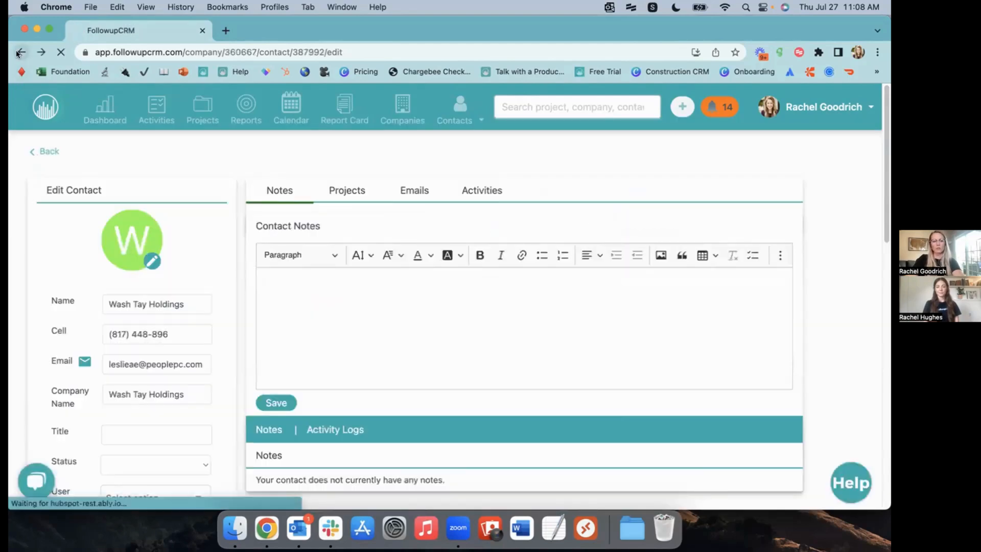
{"action": "left_click", "coordinate": [346, 192]}
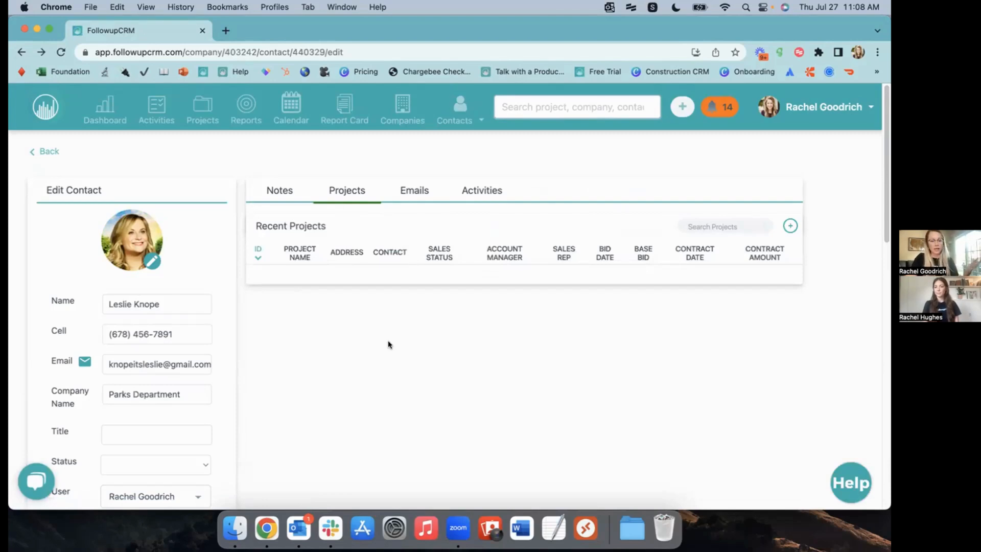
Add a new project for the contact named 'Pawnee Park'
{"action": "left_click", "coordinate": [790, 228]}
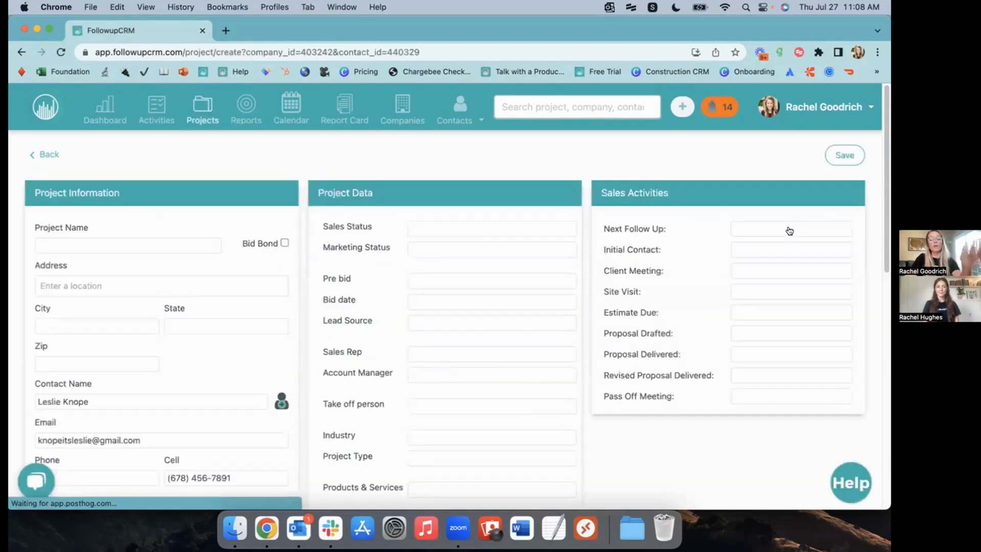
{"action": "scroll", "coordinate": [119, 353], "scroll_direction": "down", "scroll_amount": 3}
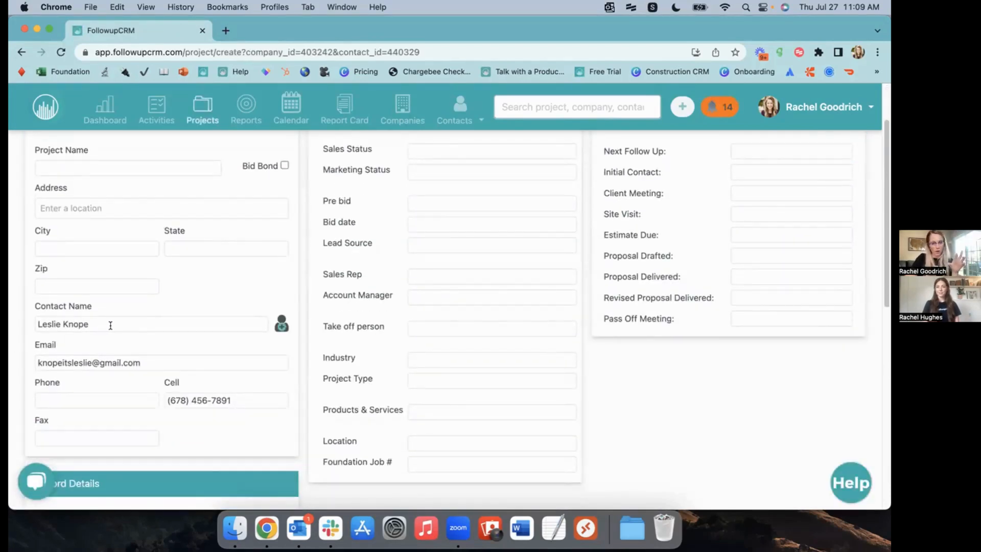
{"action": "left_click", "coordinate": [65, 167]}
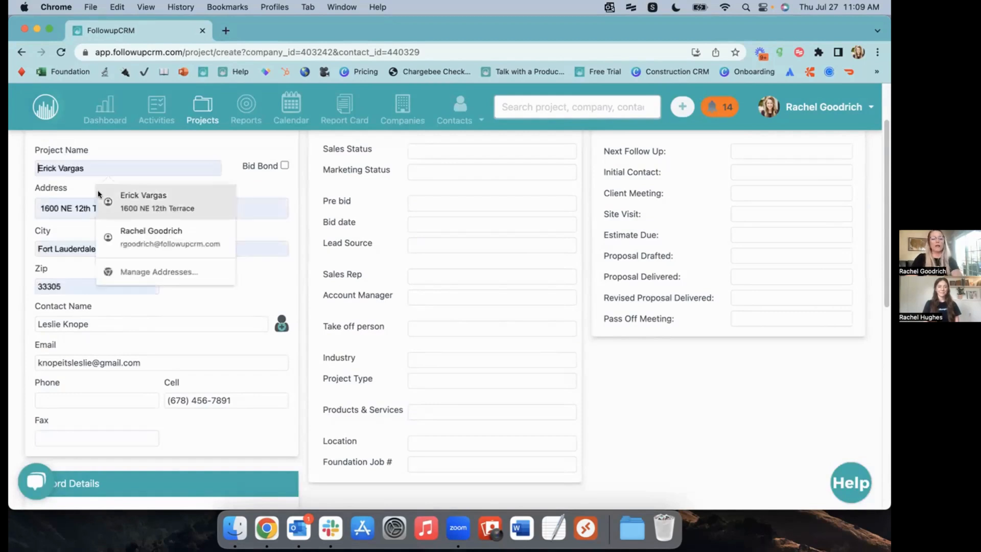
{"action": "type", "text": "Pawne"}
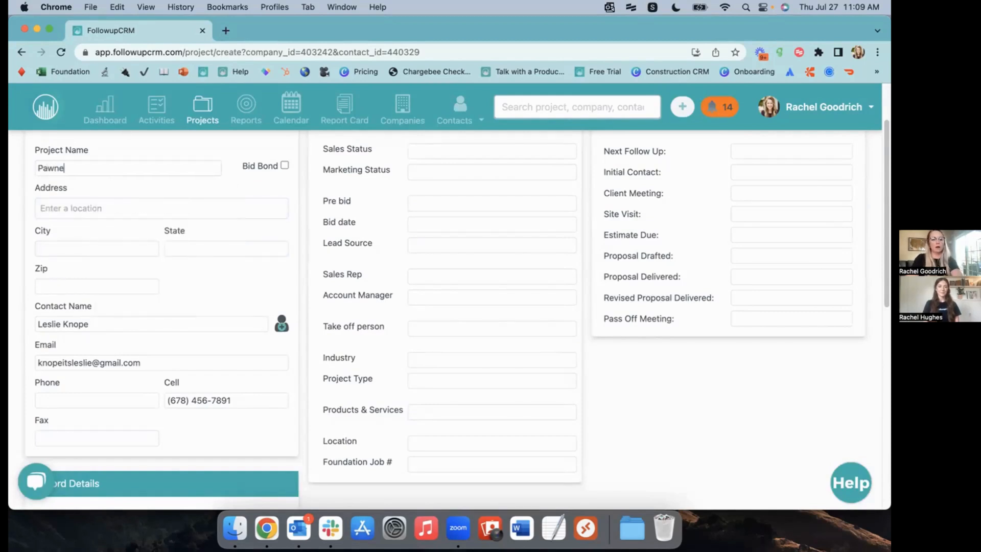
{"action": "type", "text": "e Park"}
{"action": "left_click", "coordinate": [112, 209]}
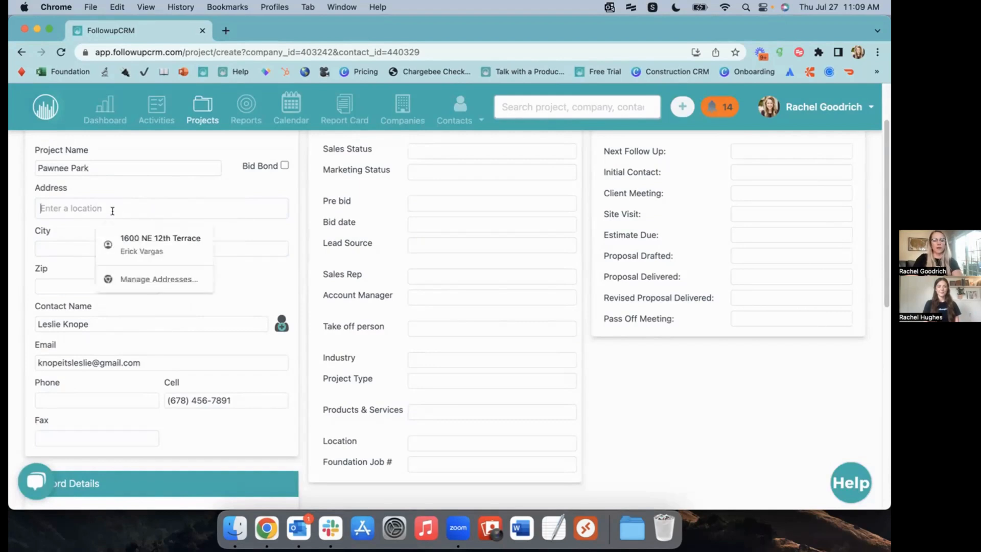
{"action": "left_click", "coordinate": [246, 183]}
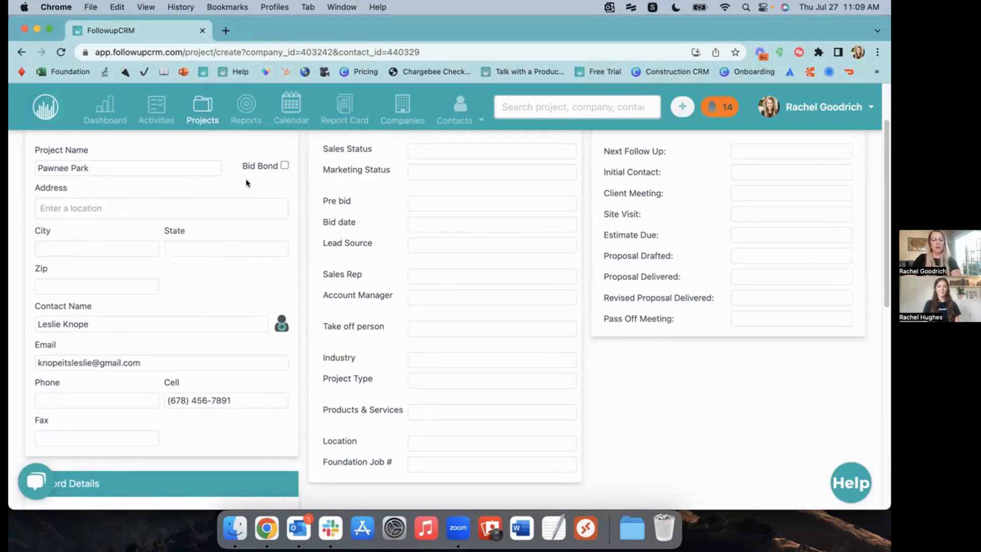
{"action": "scroll", "coordinate": [264, 235], "scroll_direction": "up", "scroll_amount": 3}
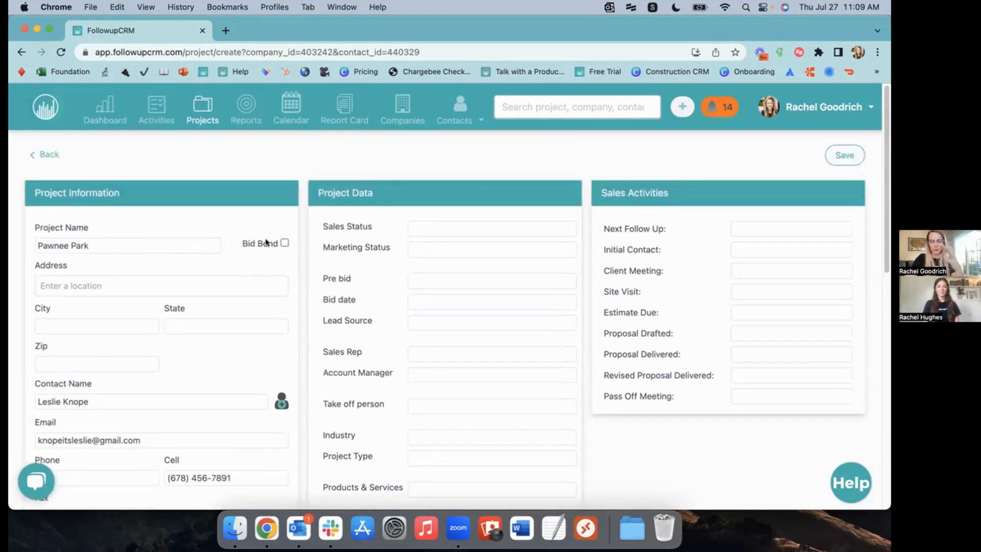
Set sales status New Lead, marketing status Current Client, and bid date 08/09/2023
{"action": "left_click", "coordinate": [443, 224]}
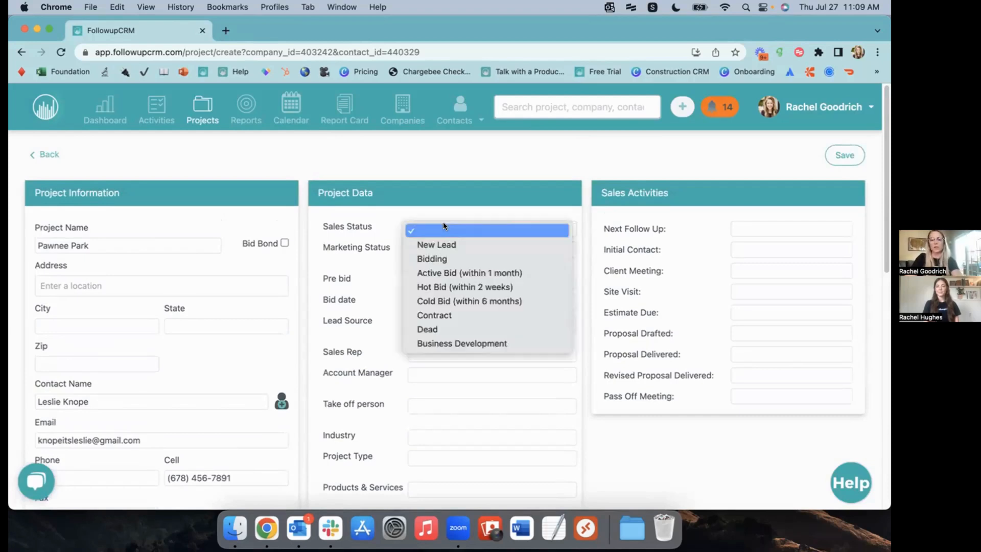
{"action": "left_click", "coordinate": [446, 238]}
{"action": "left_click", "coordinate": [450, 250]}
{"action": "left_click", "coordinate": [444, 266]}
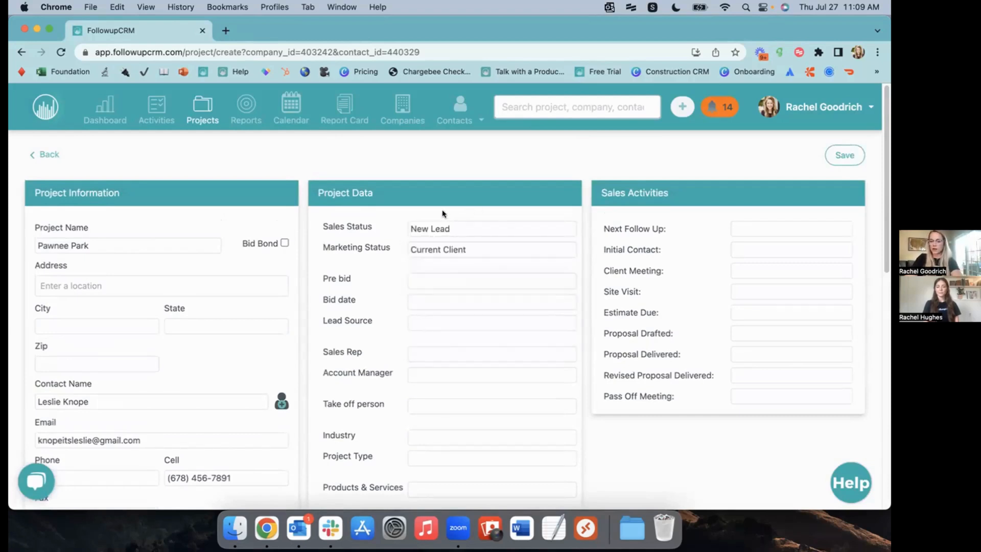
{"action": "scroll", "coordinate": [424, 286], "scroll_direction": "down", "scroll_amount": 3}
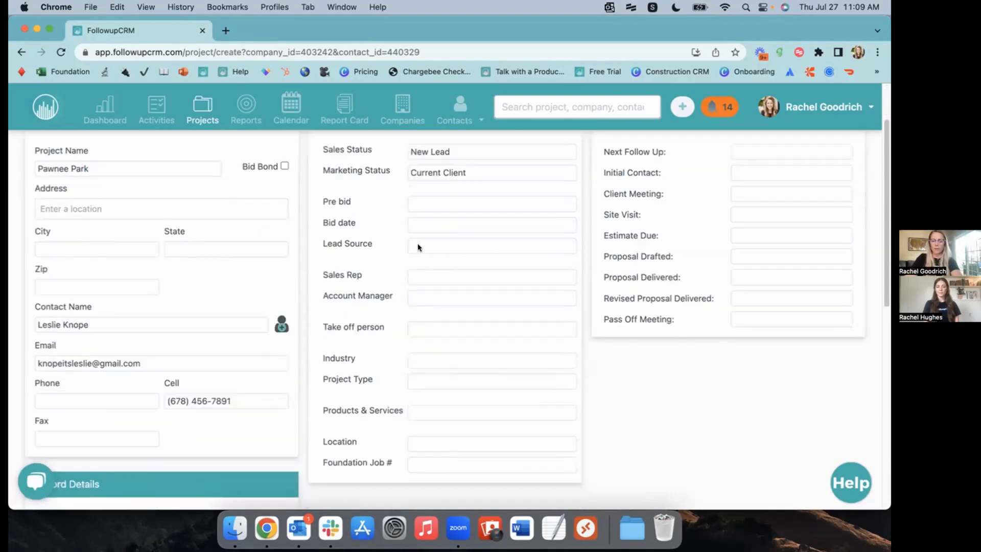
{"action": "left_click_drag", "start_coordinate": [316, 203], "coordinate": [353, 205]}
{"action": "left_click", "coordinate": [424, 224]}
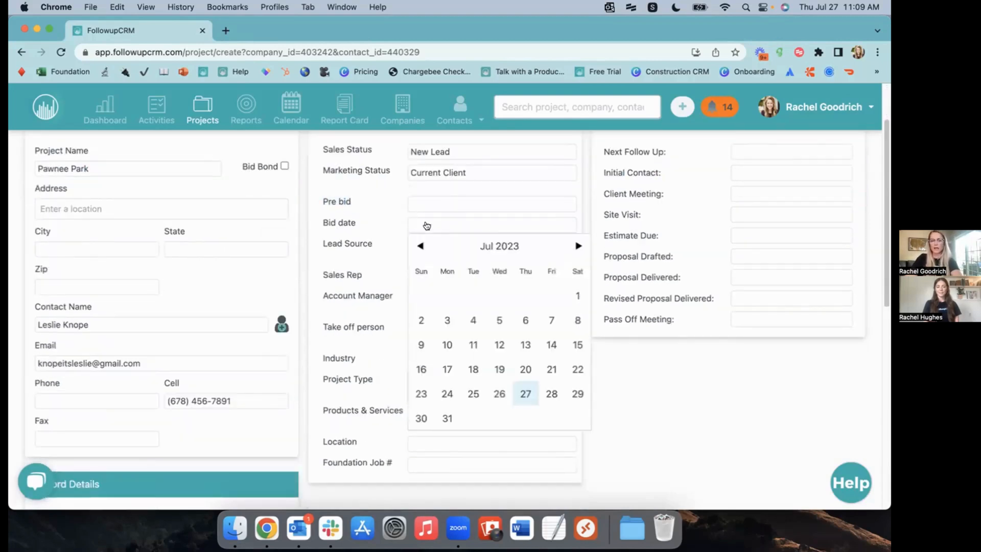
{"action": "left_click", "coordinate": [573, 247]}
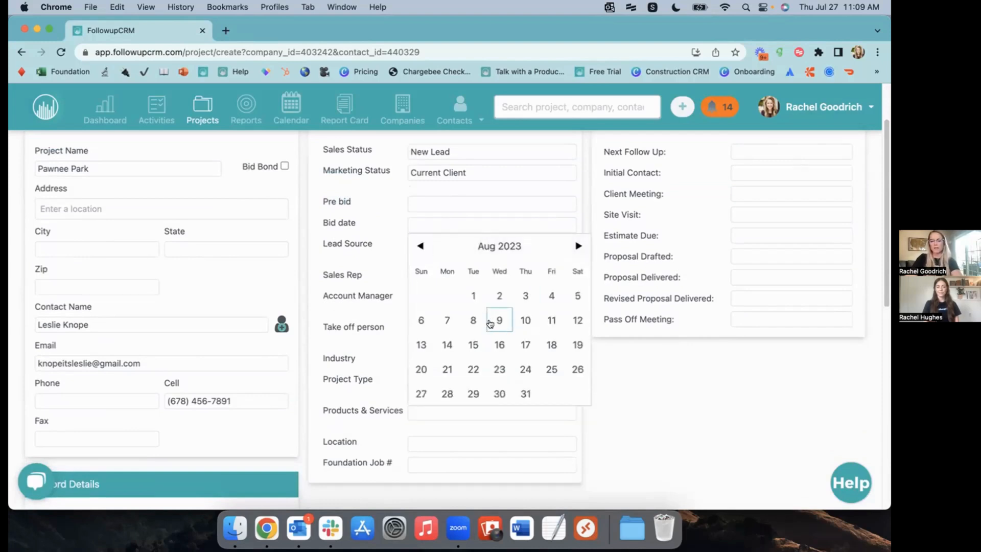
{"action": "left_click", "coordinate": [490, 322]}
Choose lead source Current Client, assign yourself as sales rep, and set industry Park/Outdoor
{"action": "left_click", "coordinate": [413, 248]}
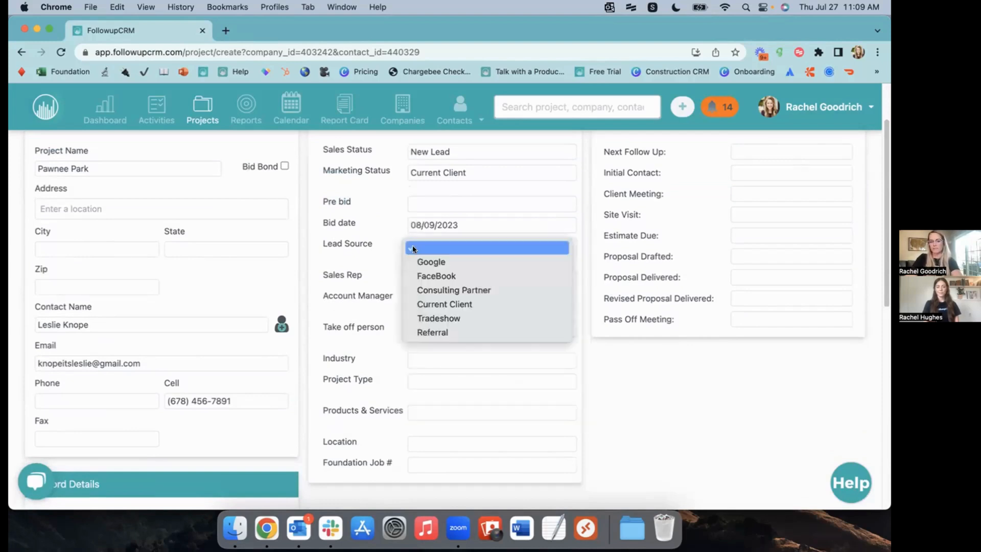
{"action": "left_click", "coordinate": [466, 305]}
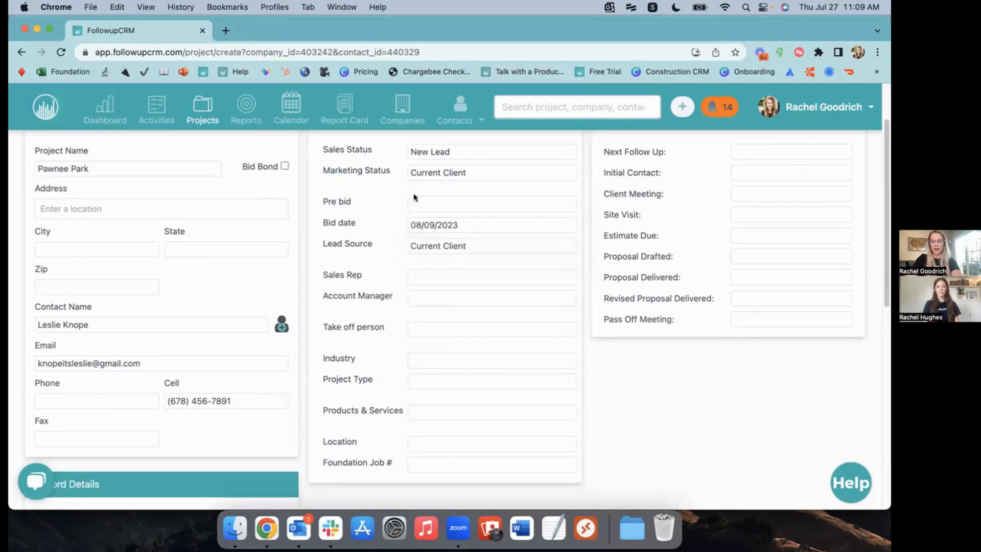
{"action": "left_click", "coordinate": [448, 277]}
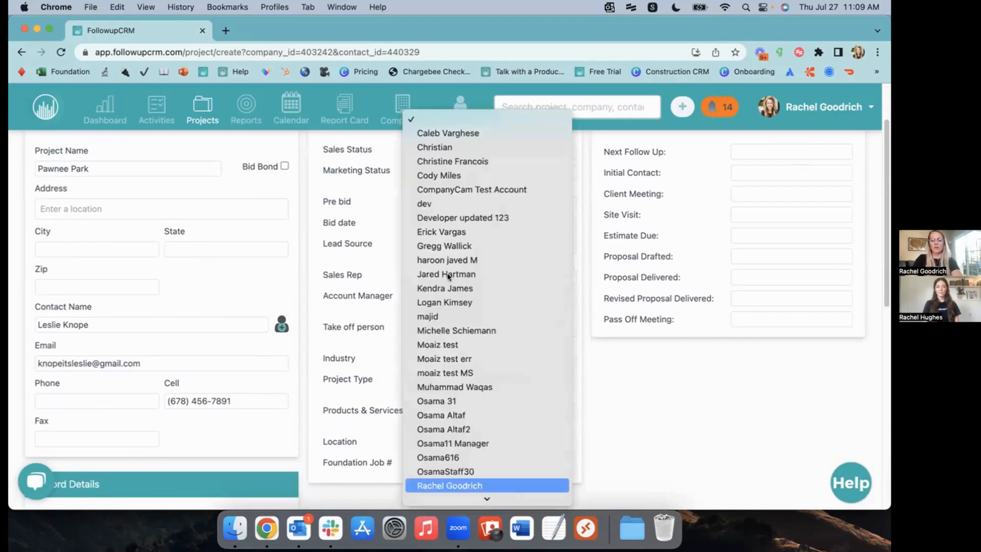
{"action": "left_click", "coordinate": [506, 484]}
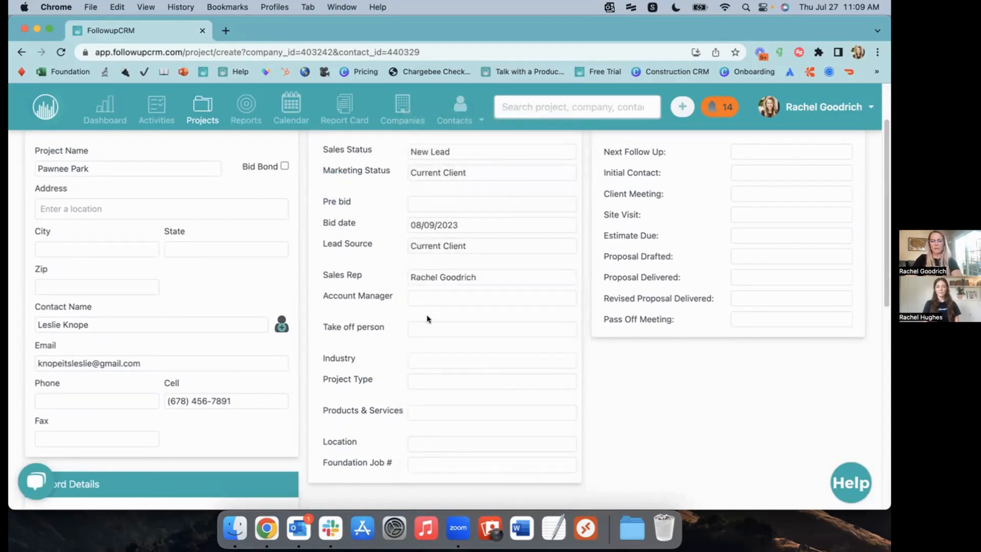
{"action": "left_click", "coordinate": [446, 359]}
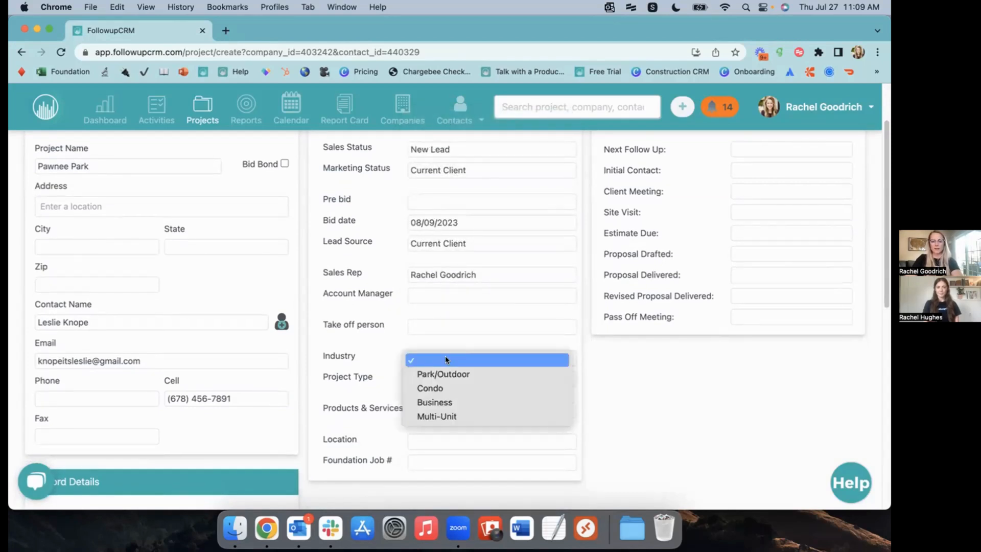
{"action": "left_click", "coordinate": [444, 374]}
Set project type Commercial, product New Construction, and location Northeast
{"action": "left_click", "coordinate": [451, 378]}
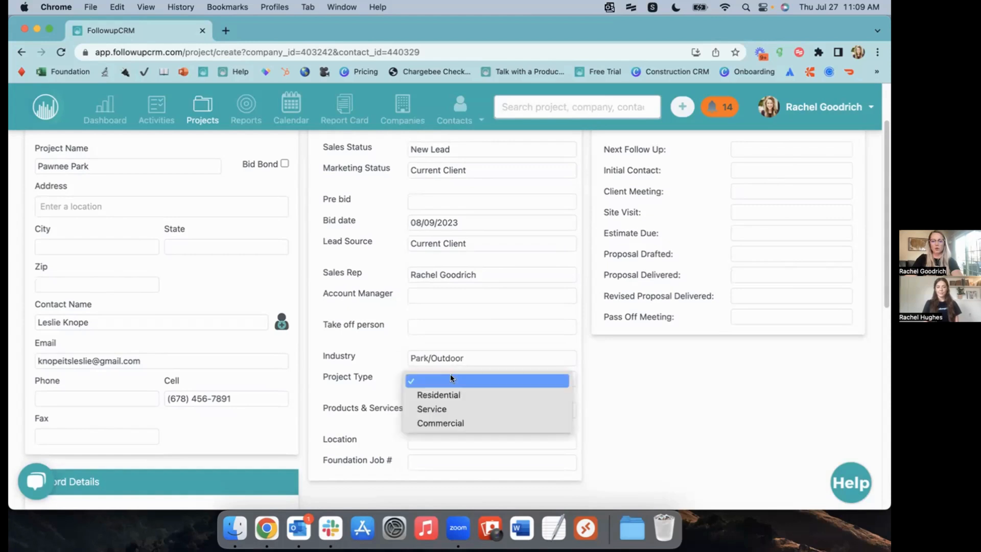
{"action": "left_click", "coordinate": [474, 422]}
{"action": "left_click", "coordinate": [470, 409]}
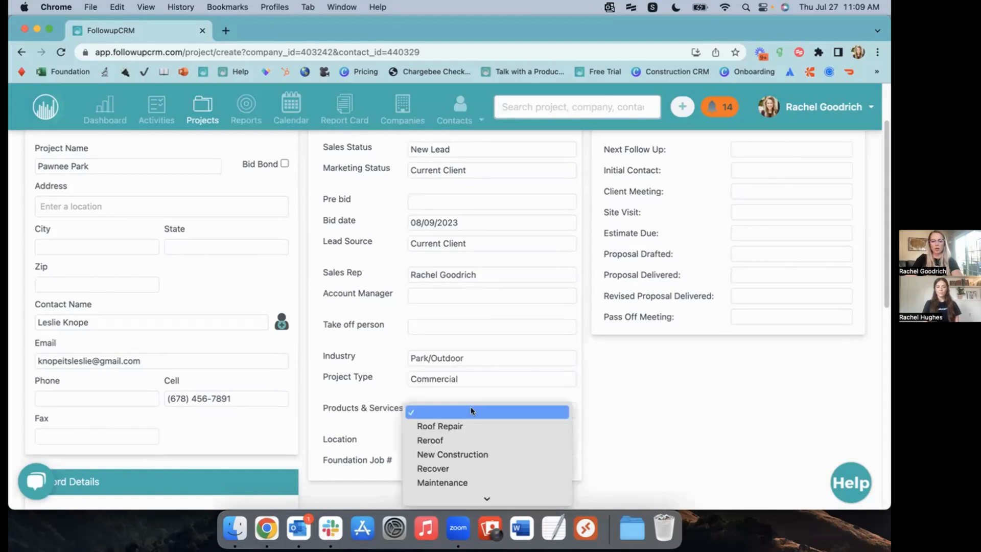
{"action": "scroll", "coordinate": [470, 409], "scroll_direction": "down", "scroll_amount": 2}
{"action": "left_click", "coordinate": [506, 428]}
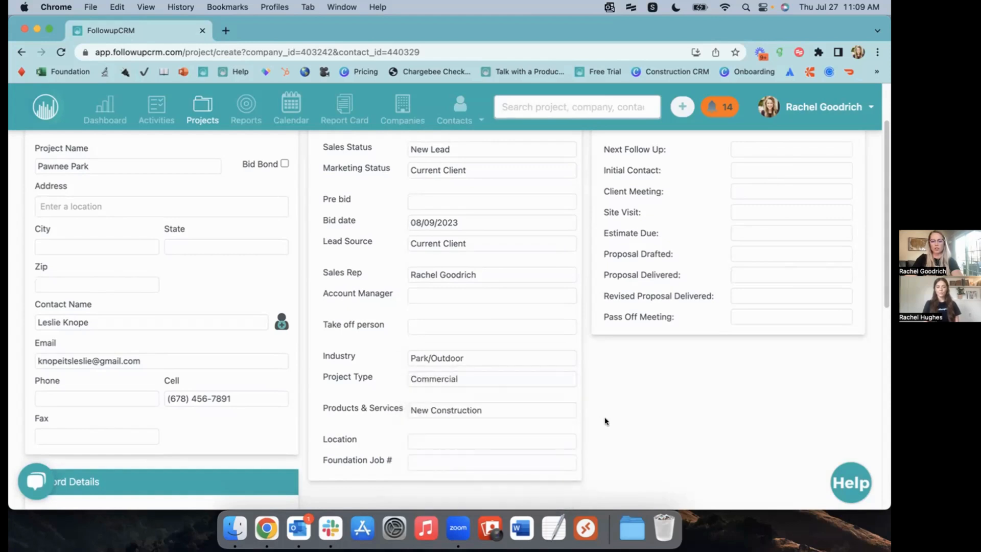
{"action": "left_click", "coordinate": [471, 442]}
{"action": "left_click", "coordinate": [511, 456]}
{"action": "scroll", "coordinate": [584, 450], "scroll_direction": "up", "scroll_amount": 3}
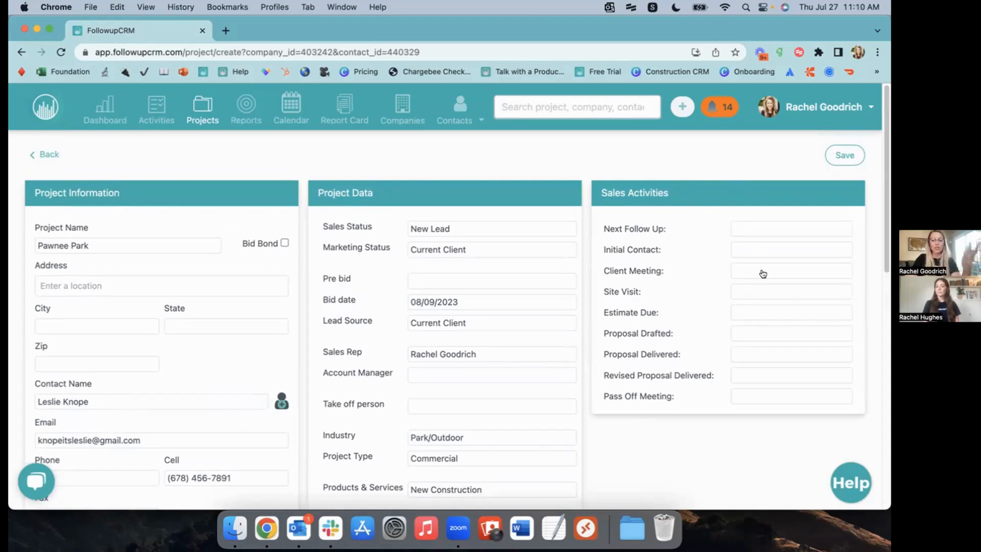
Set the Initial Contact date to 07/27/2023 at 11:15 AM
{"action": "left_click", "coordinate": [760, 250]}
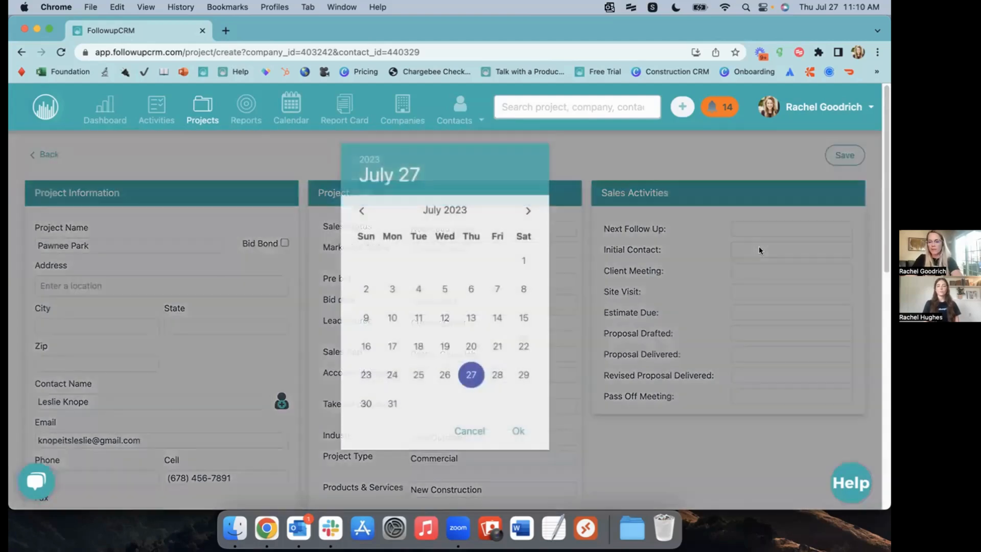
{"action": "left_click", "coordinate": [496, 376]}
{"action": "left_click", "coordinate": [517, 431]}
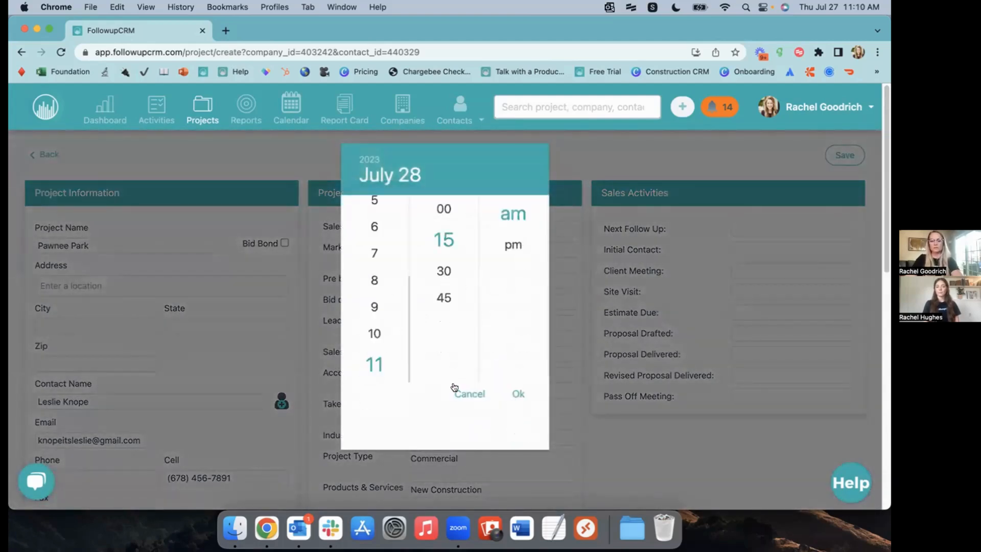
{"action": "left_click", "coordinate": [460, 392]}
{"action": "left_click", "coordinate": [746, 236]}
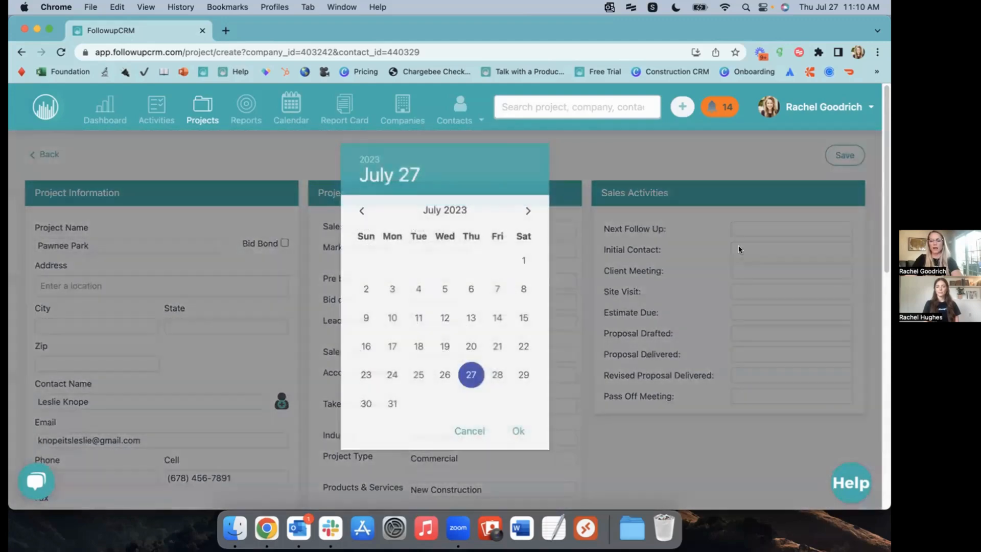
{"action": "left_click", "coordinate": [741, 248]}
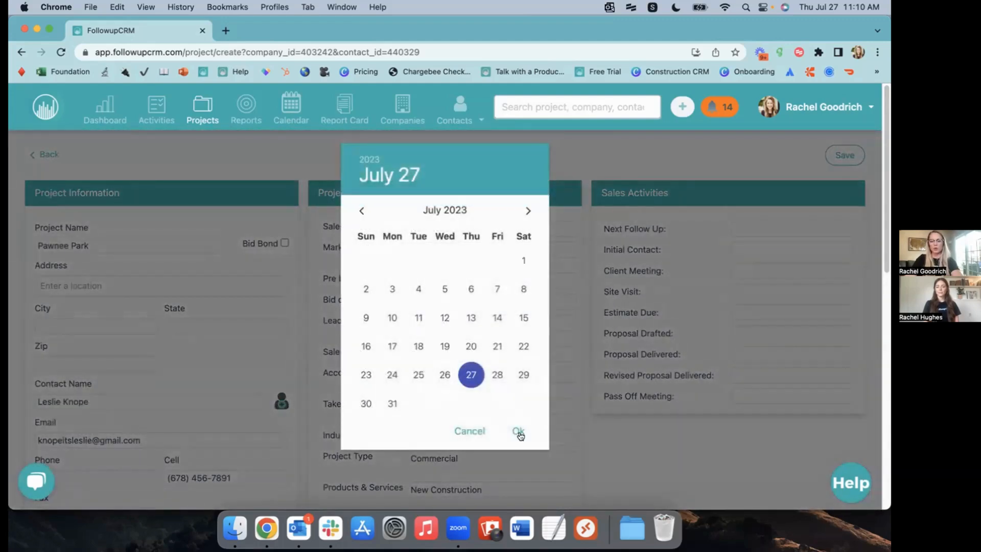
{"action": "left_click", "coordinate": [517, 431]}
{"action": "left_click", "coordinate": [517, 395]}
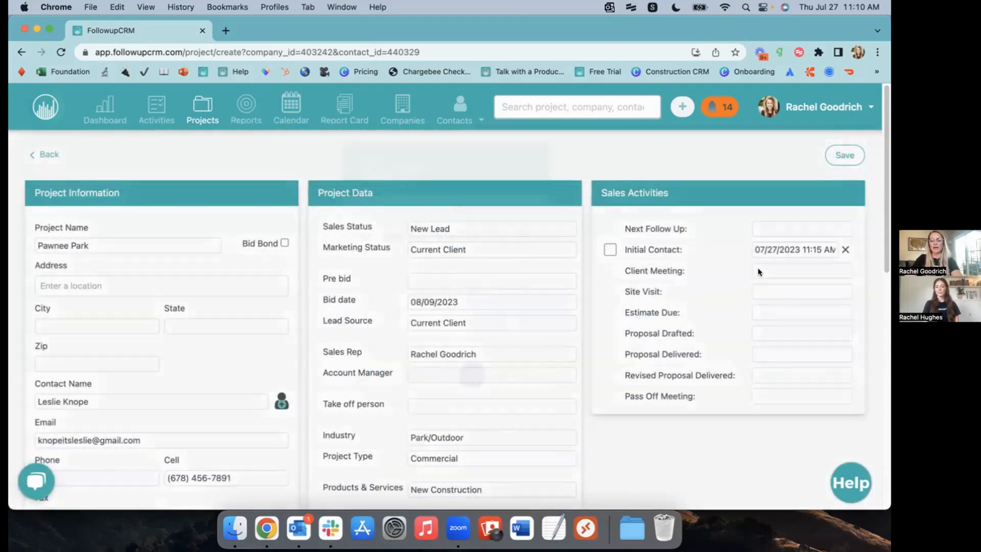
Set Client Meeting to 08/4/2023 at 11:15 AM and mark Initial Contact and Client Meeting done
{"action": "left_click", "coordinate": [760, 272]}
{"action": "left_click", "coordinate": [528, 213]}
{"action": "left_click", "coordinate": [497, 261]}
{"action": "left_click", "coordinate": [518, 431]}
{"action": "left_click", "coordinate": [517, 392]}
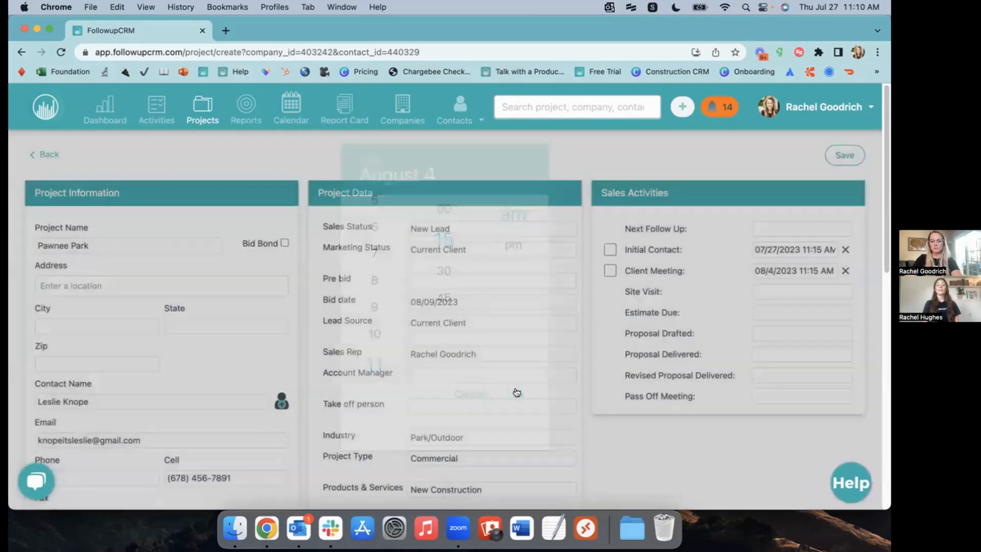
{"action": "left_click", "coordinate": [609, 250]}
{"action": "left_click", "coordinate": [610, 271]}
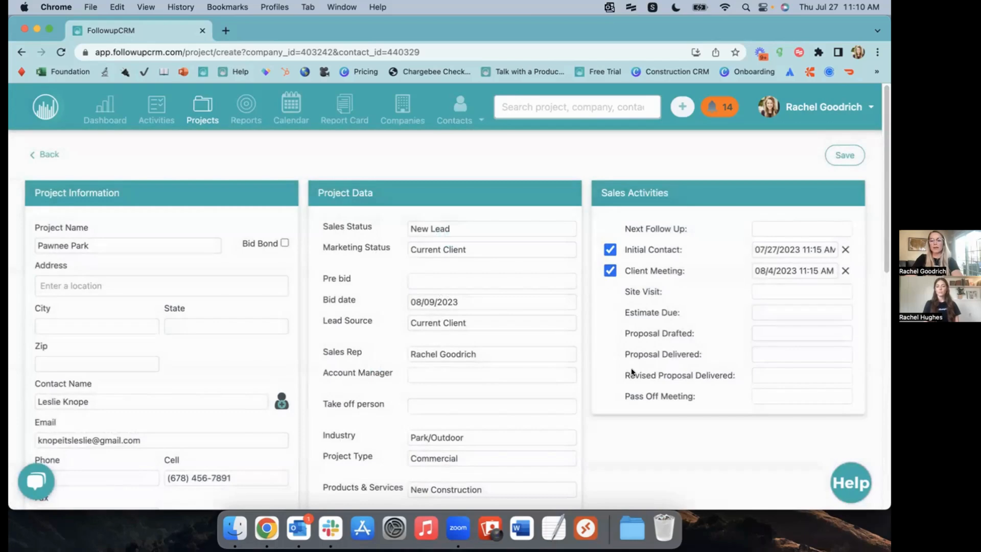
Schedule the Site Visit for 08/7/2023 at 11:15 AM
{"action": "left_click", "coordinate": [772, 291]}
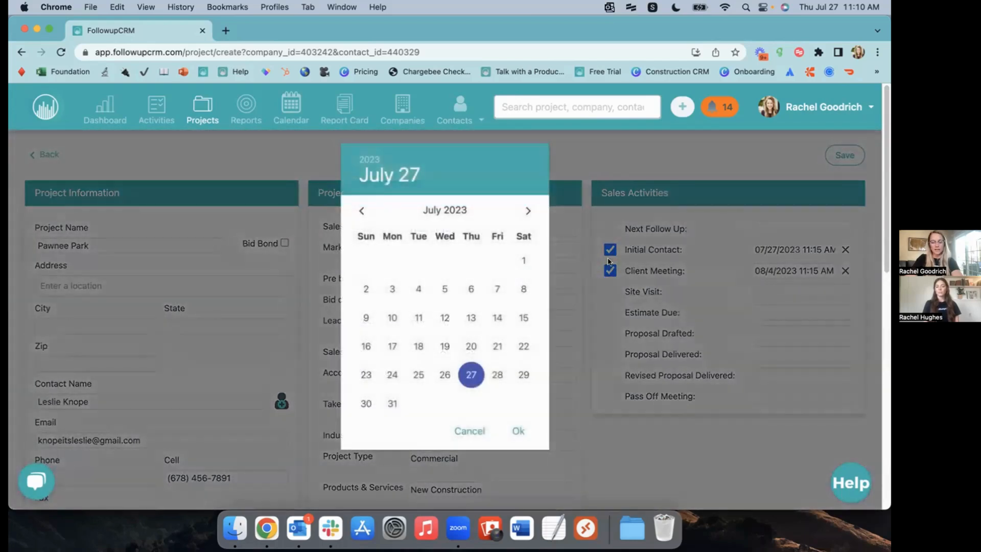
{"action": "left_click", "coordinate": [528, 212]}
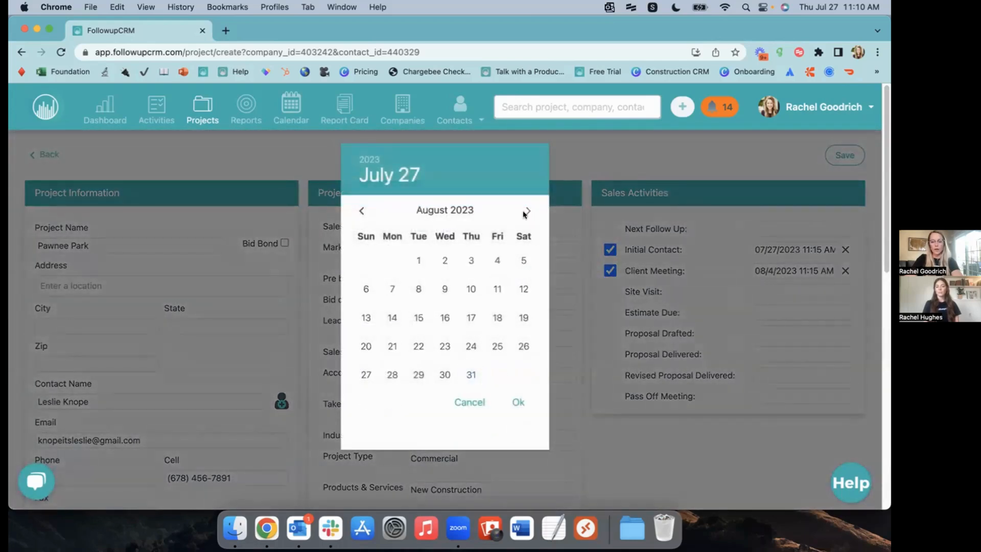
{"action": "left_click", "coordinate": [440, 263]}
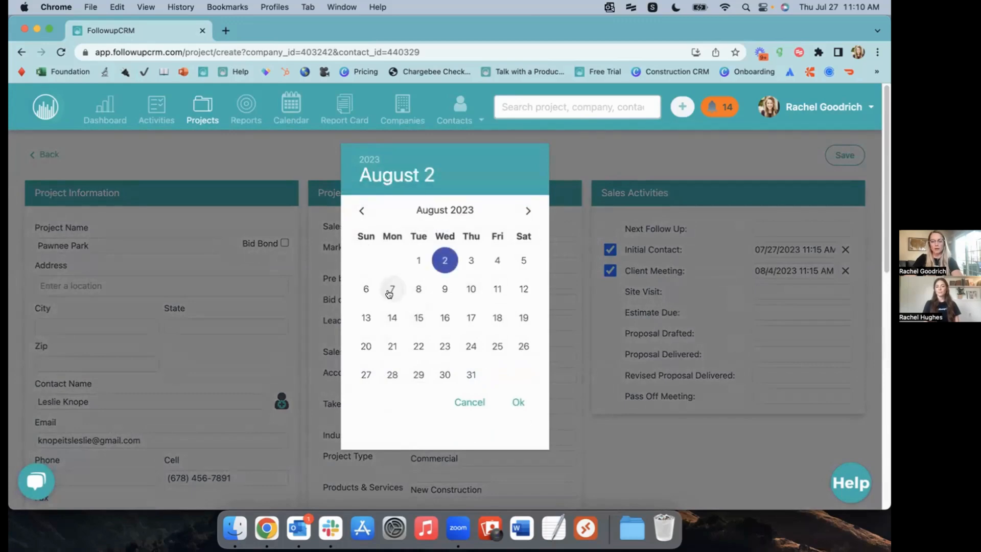
{"action": "left_click", "coordinate": [391, 289]}
{"action": "left_click", "coordinate": [518, 402]}
{"action": "left_click", "coordinate": [520, 395]}
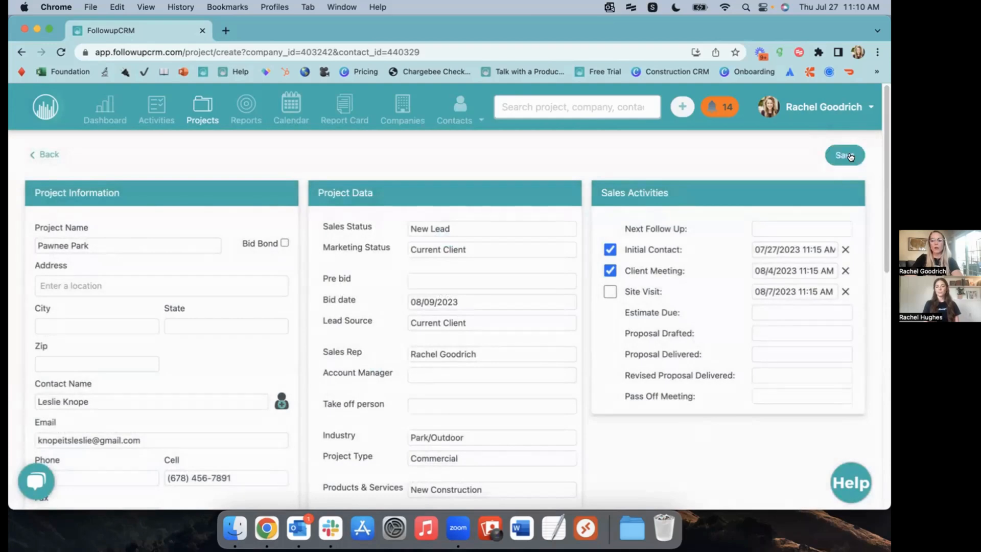
Save the Pawnee Park project, then reopen it from the contact's Projects tab
{"action": "left_click", "coordinate": [848, 156]}
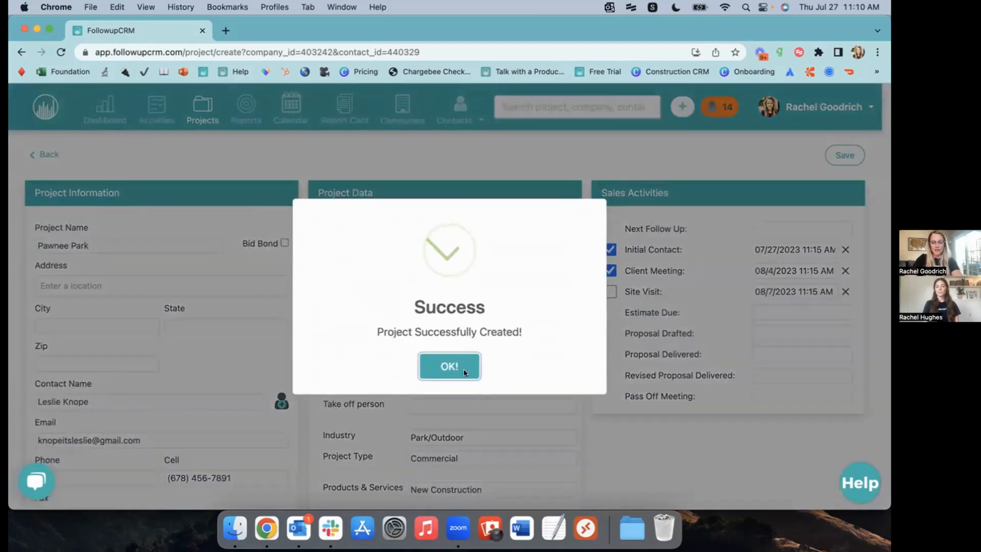
{"action": "left_click", "coordinate": [450, 367]}
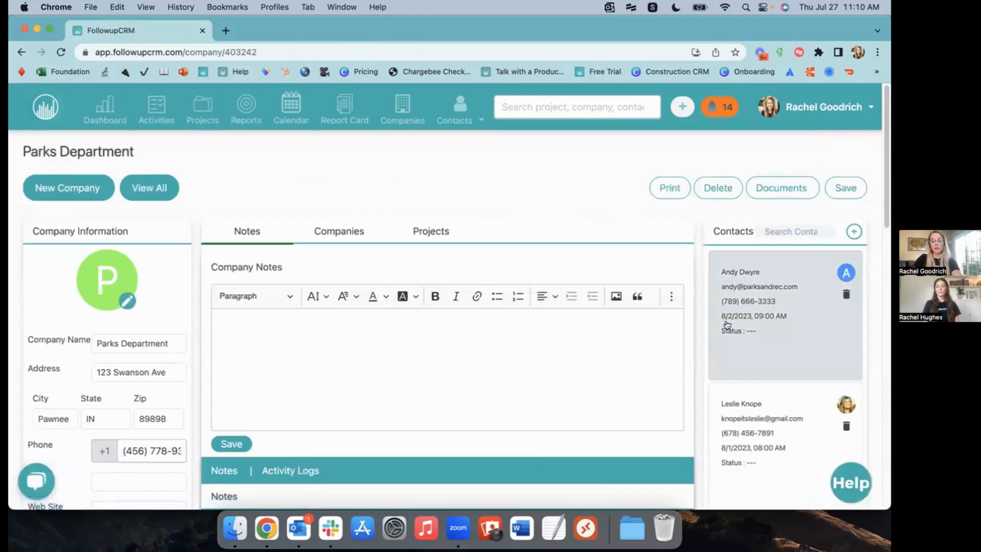
{"action": "left_click", "coordinate": [753, 411]}
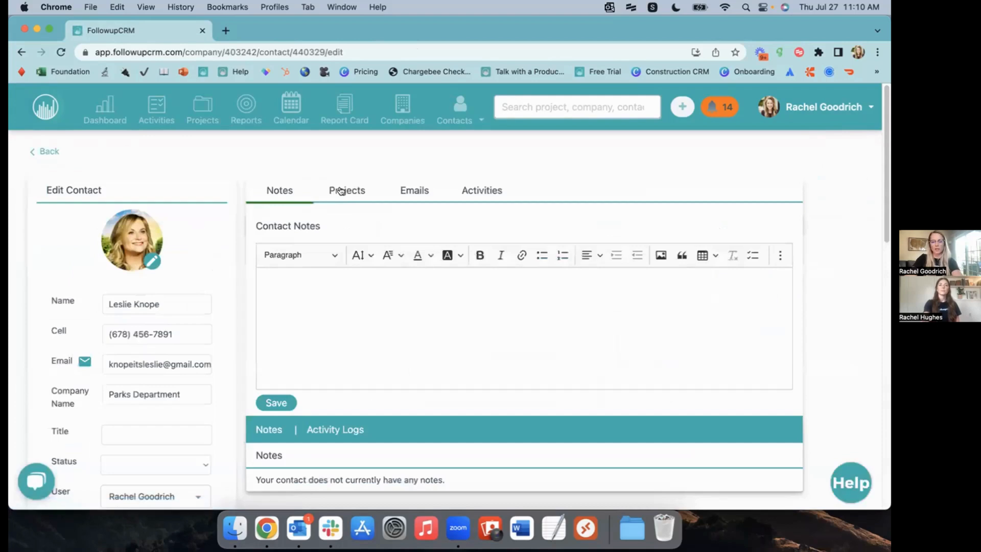
{"action": "left_click", "coordinate": [341, 191]}
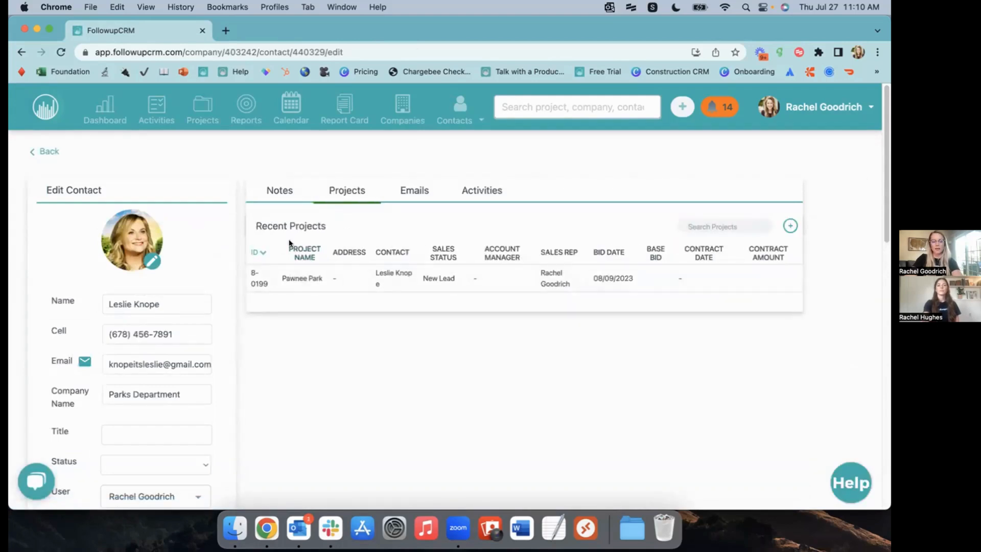
{"action": "left_click", "coordinate": [353, 279]}
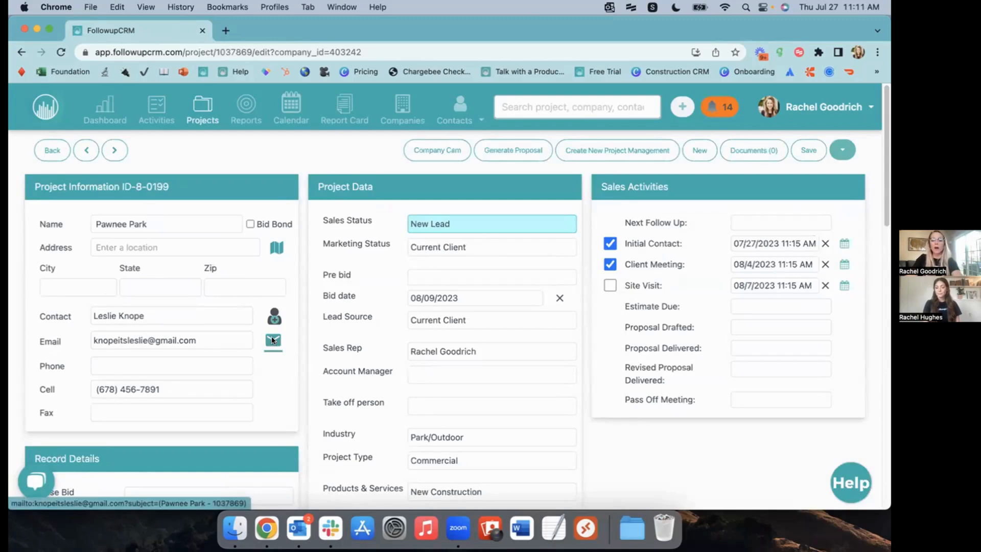
Start an email to the project's contact and prefix its subject with 'Details?'
{"action": "left_click", "coordinate": [273, 341]}
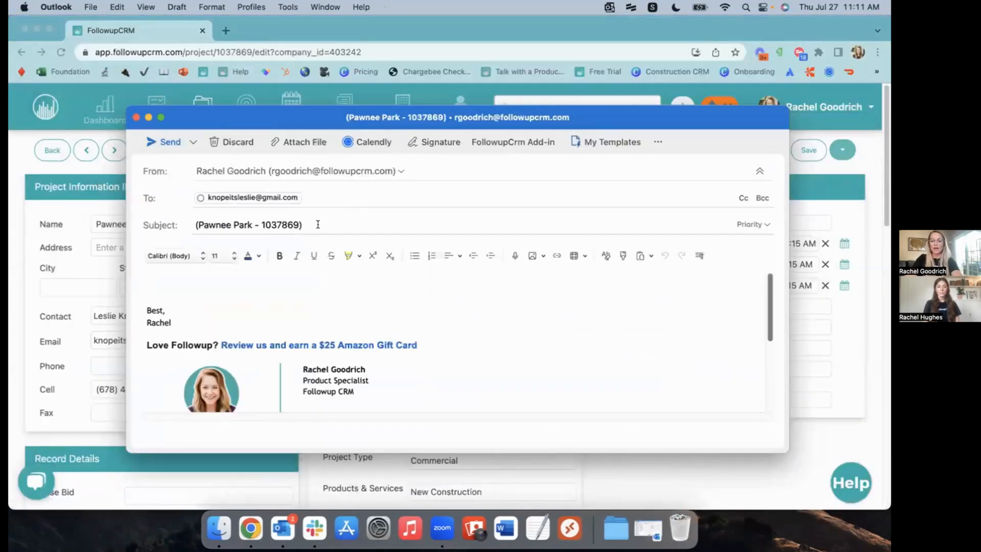
{"action": "left_click_drag", "start_coordinate": [317, 225], "coordinate": [183, 222]}
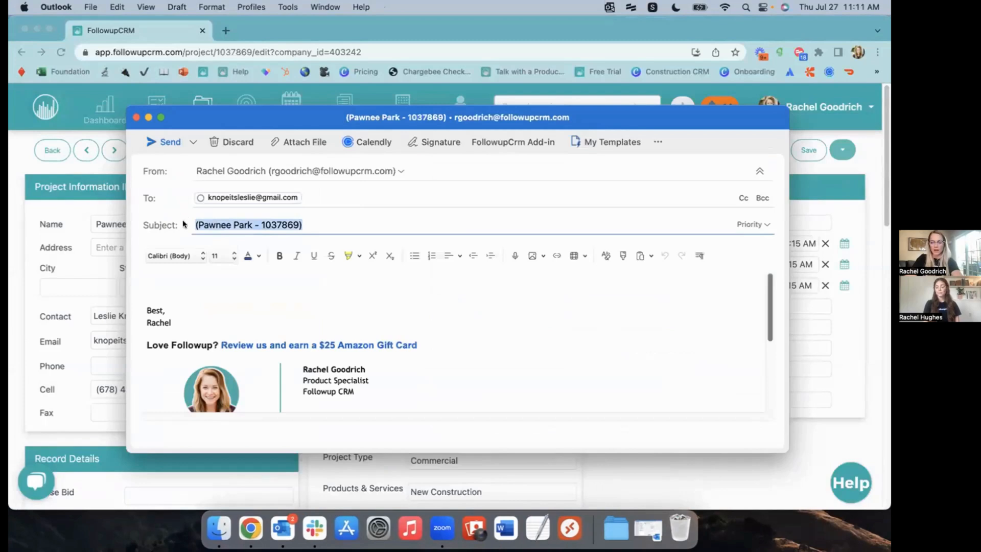
{"action": "left_click", "coordinate": [337, 222]}
{"action": "left_click_drag", "start_coordinate": [191, 222], "coordinate": [422, 225]}
{"action": "left_click", "coordinate": [337, 223]}
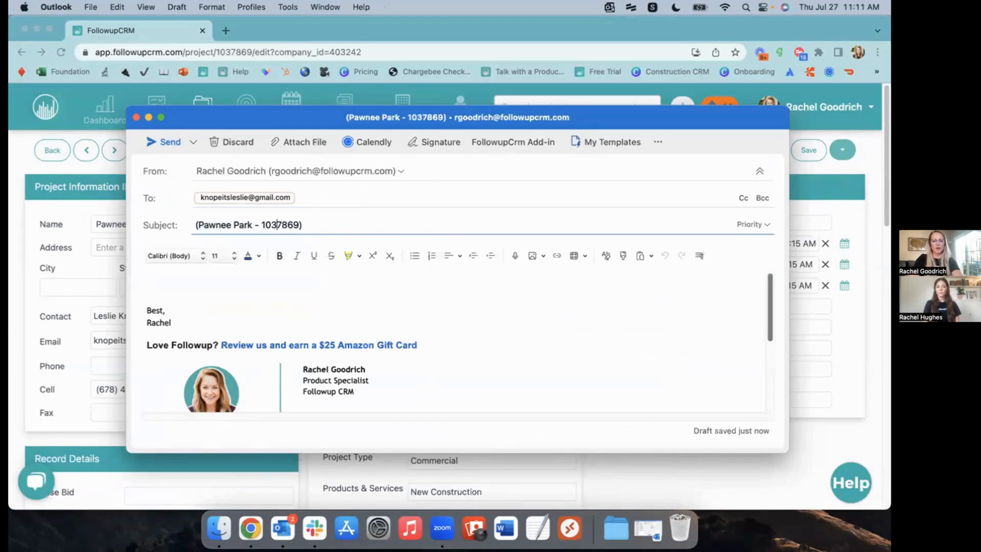
{"action": "type", "text": "Details"}
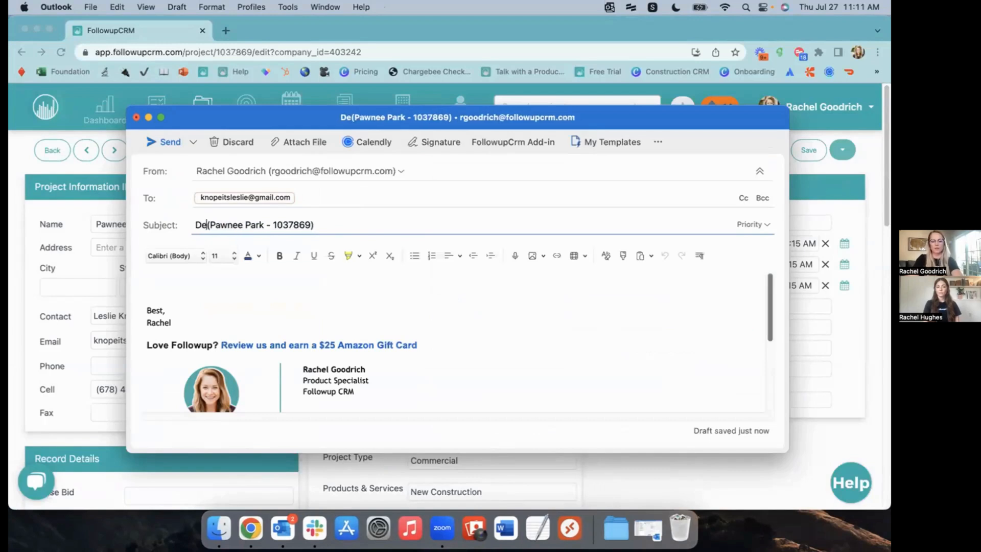
{"action": "type", "text": "?"}
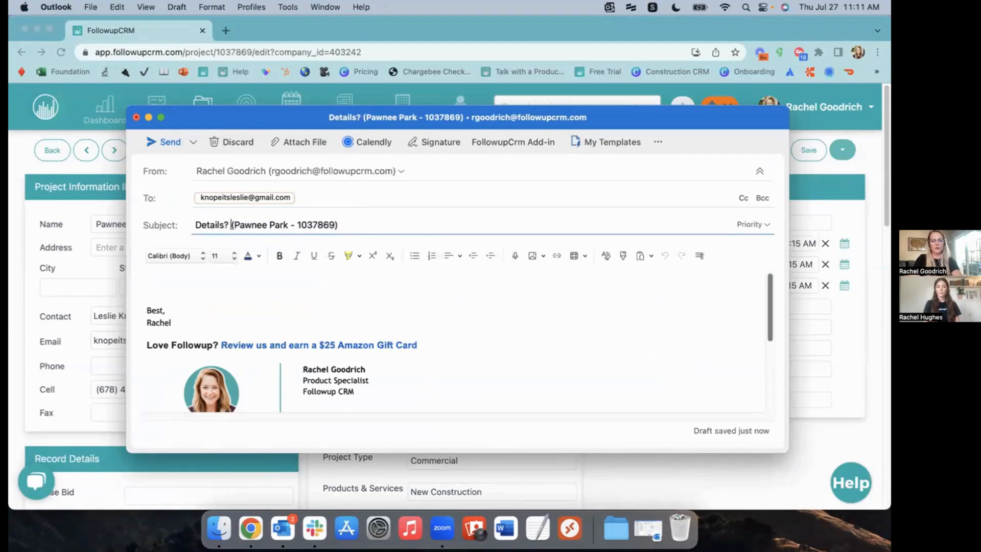
Write a body greeting the client and asking for further details on this project, then send it
{"action": "left_click", "coordinate": [189, 275]}
{"action": "type", "text": "Hey "}
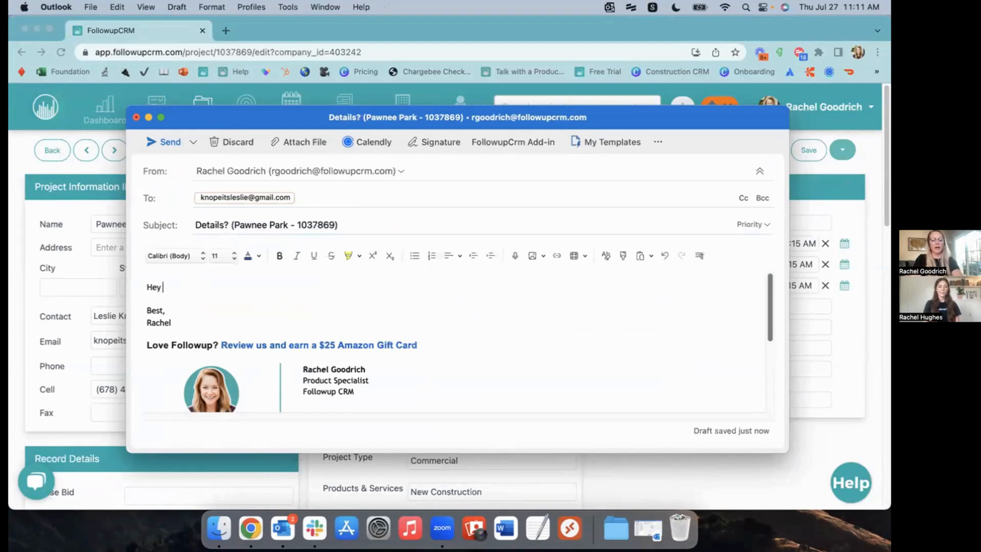
{"action": "type", "text": "Leslie, any further details on this project?"}
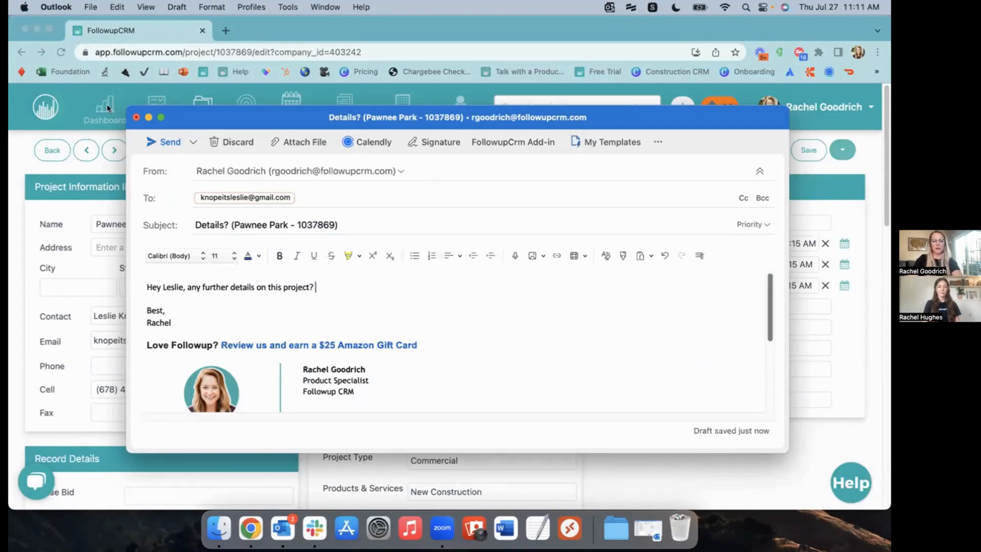
{"action": "left_click", "coordinate": [162, 141]}
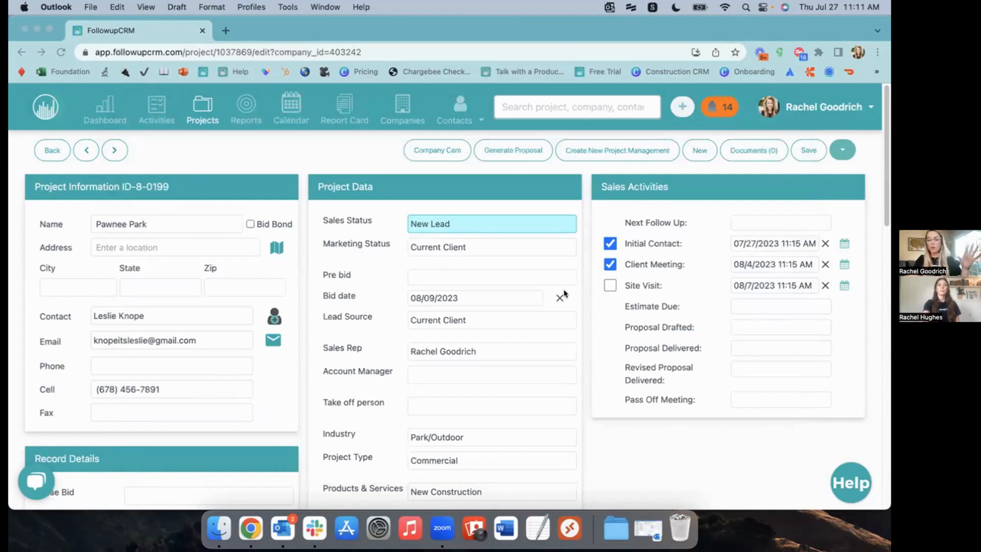
{"action": "scroll", "coordinate": [585, 330], "scroll_direction": "down", "scroll_amount": 1}
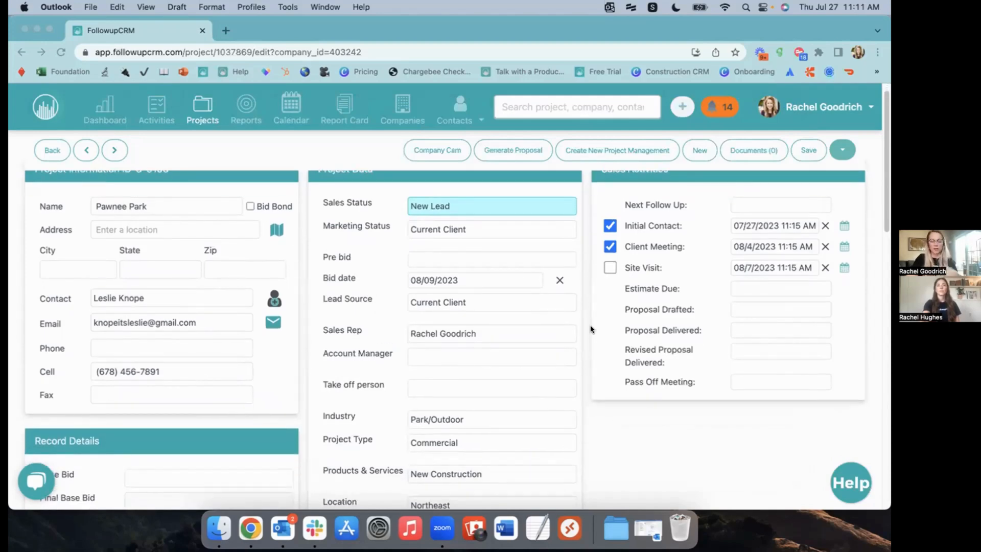
{"action": "scroll", "coordinate": [591, 329], "scroll_direction": "down", "scroll_amount": 15}
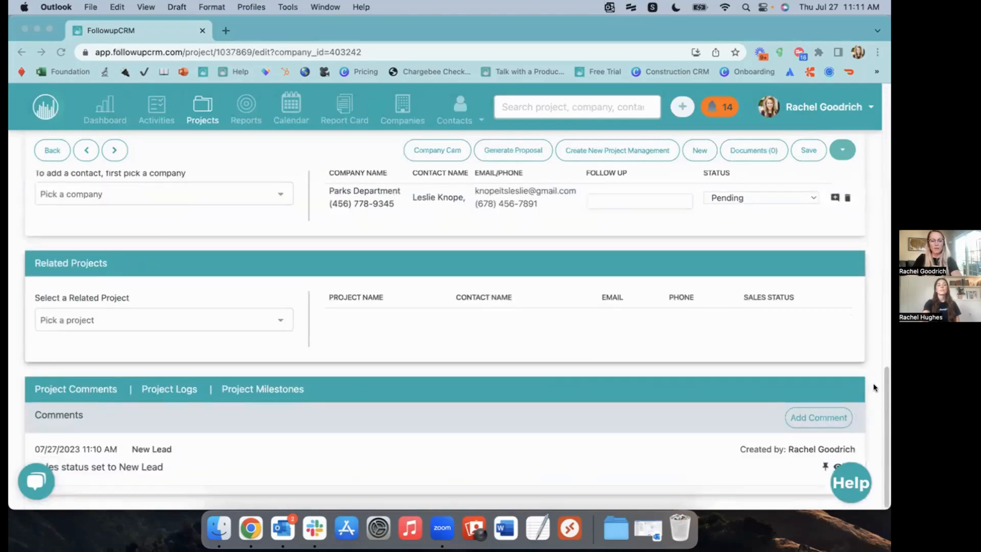
Add and save a comment mentioning a teammate: 'what are your thoughts on bidding this park?'
{"action": "left_click", "coordinate": [819, 418]}
{"action": "left_click", "coordinate": [320, 221]}
{"action": "type", "text": "@christin"}
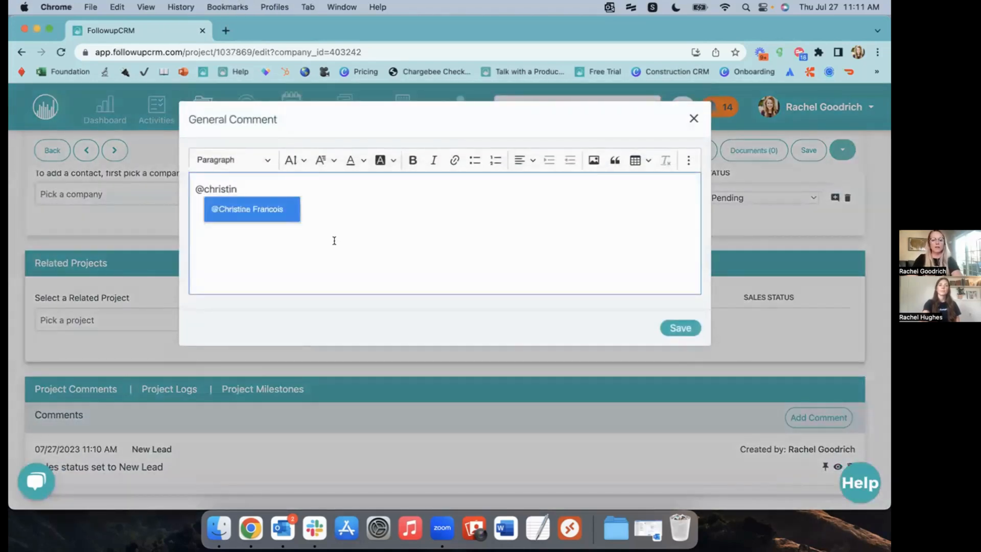
{"action": "left_click", "coordinate": [289, 219]}
{"action": "type", "text": "whaat at"}
{"action": "key", "text": "BackSpace"}
{"action": "key", "text": "BackSpace"}
{"action": "key", "text": "BackSpace"}
{"action": "key", "text": "BackSpace"}
{"action": "key", "text": "BackSpace"}
{"action": "key", "text": "BackSpace"}
{"action": "type", "text": "at are your thoughts on t"}
{"action": "key", "text": "BackSpace"}
{"action": "type", "text": "bidding this park?"}
{"action": "left_click", "coordinate": [667, 328]}
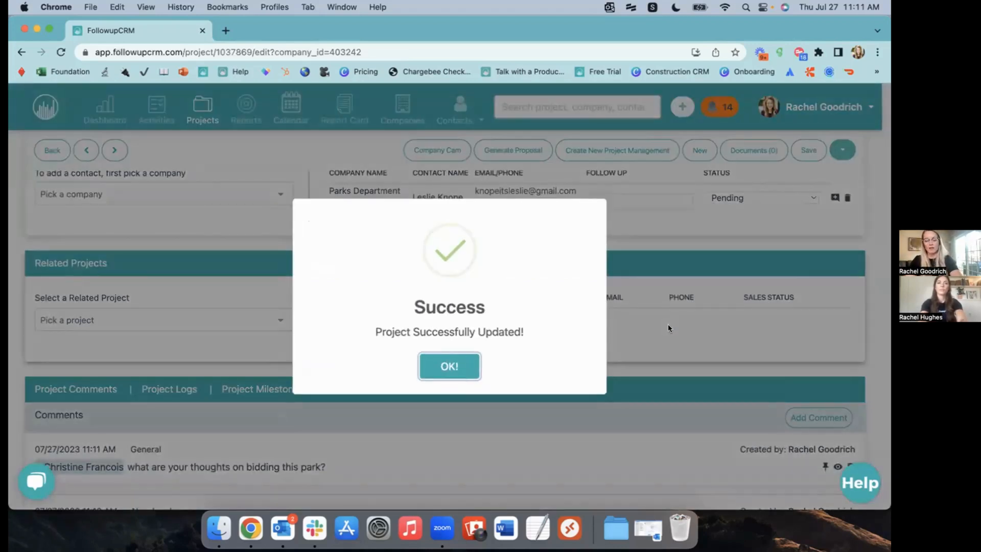
{"action": "left_click", "coordinate": [449, 366]}
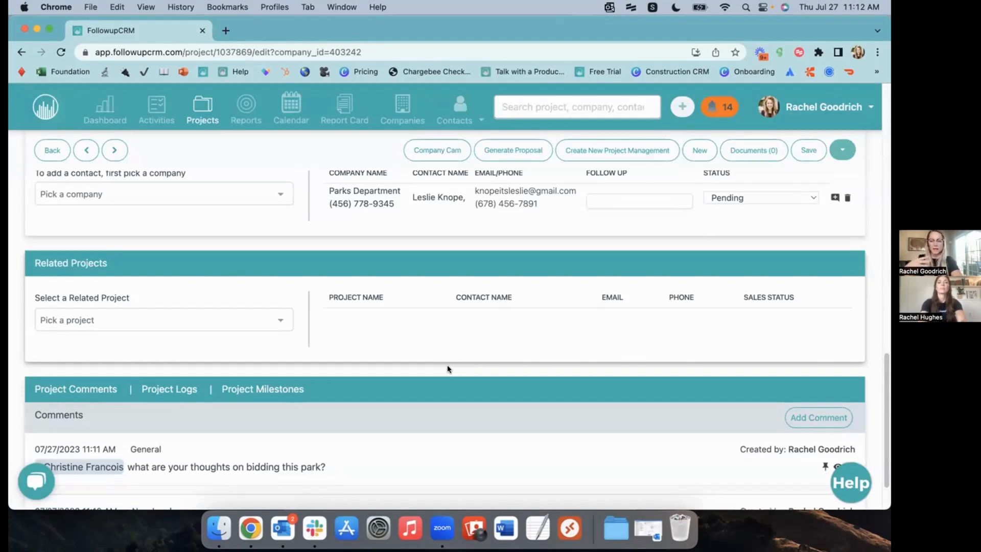
Reload the project page and scroll down to check for the logged Details? email comment
{"action": "scroll", "coordinate": [447, 369], "scroll_direction": "up", "scroll_amount": 10}
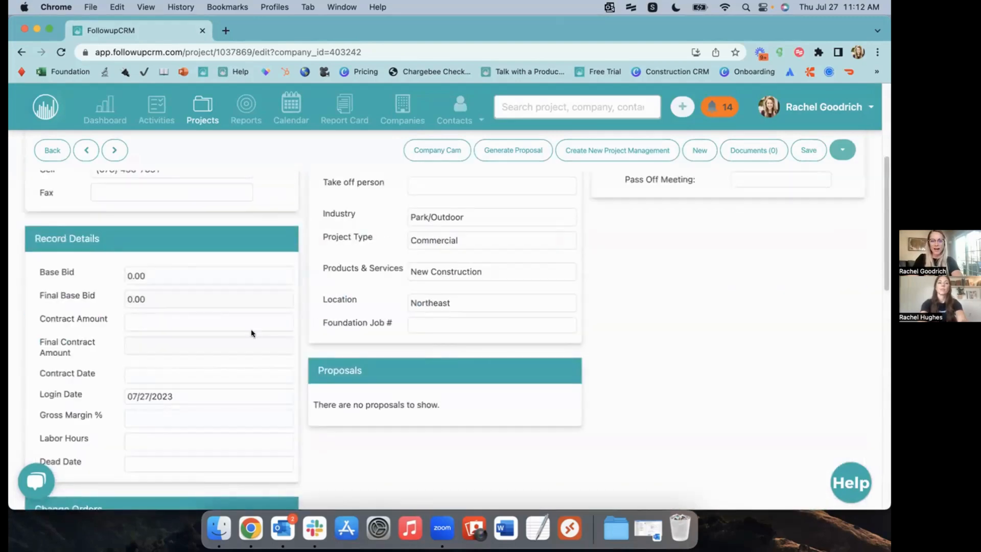
{"action": "scroll", "coordinate": [428, 352], "scroll_direction": "up", "scroll_amount": 5}
{"action": "left_click", "coordinate": [55, 52]}
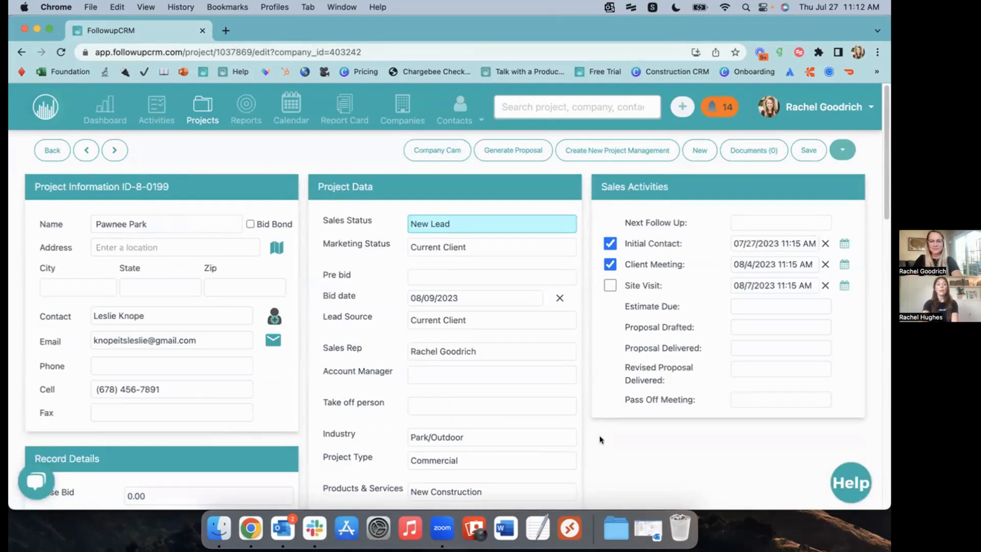
{"action": "left_click", "coordinate": [60, 51]}
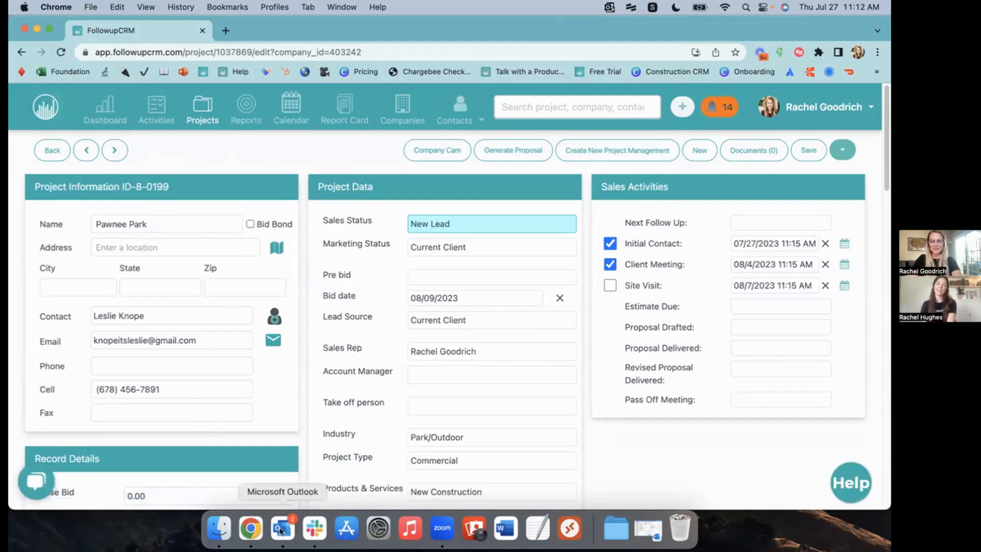
{"action": "scroll", "coordinate": [480, 464], "scroll_direction": "down", "scroll_amount": 15}
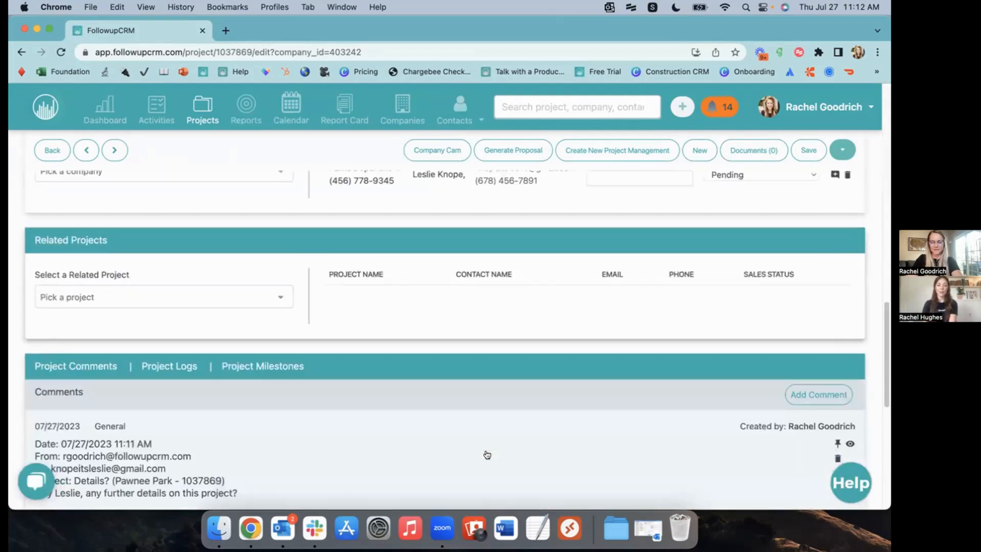
{"action": "scroll", "coordinate": [485, 454], "scroll_direction": "down", "scroll_amount": 5}
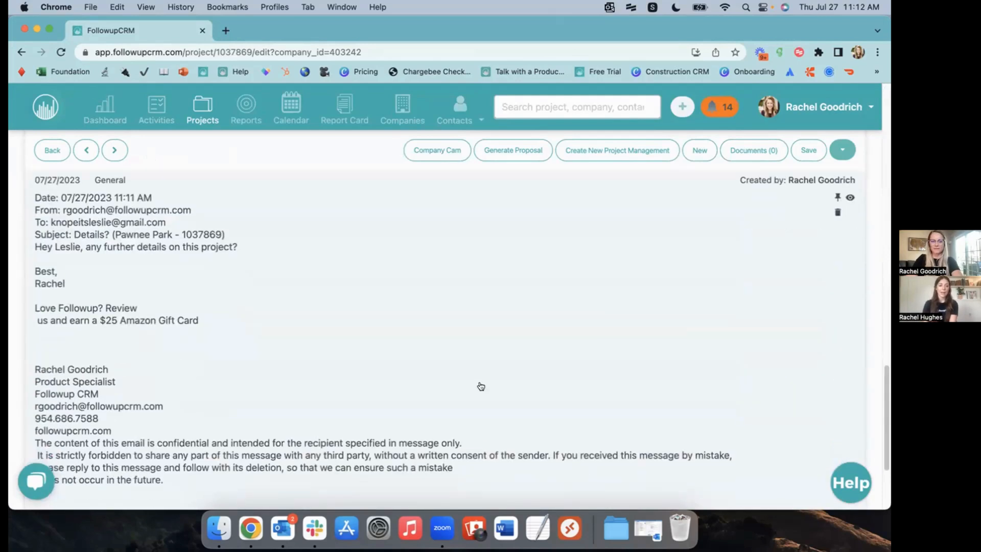
{"action": "scroll", "coordinate": [480, 386], "scroll_direction": "down", "scroll_amount": 1}
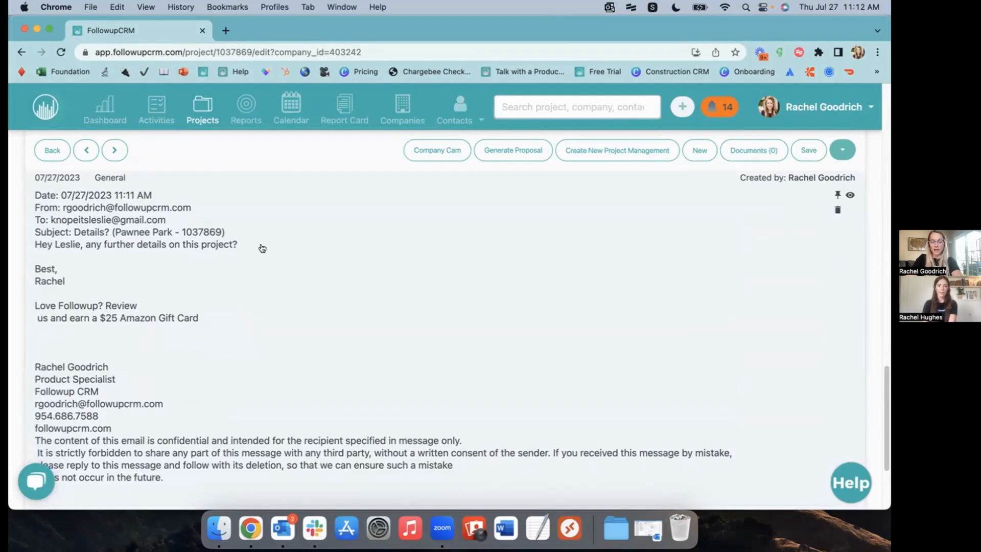
Reload the project page once more and return to the top of the record
{"action": "scroll", "coordinate": [285, 265], "scroll_direction": "up", "scroll_amount": 1}
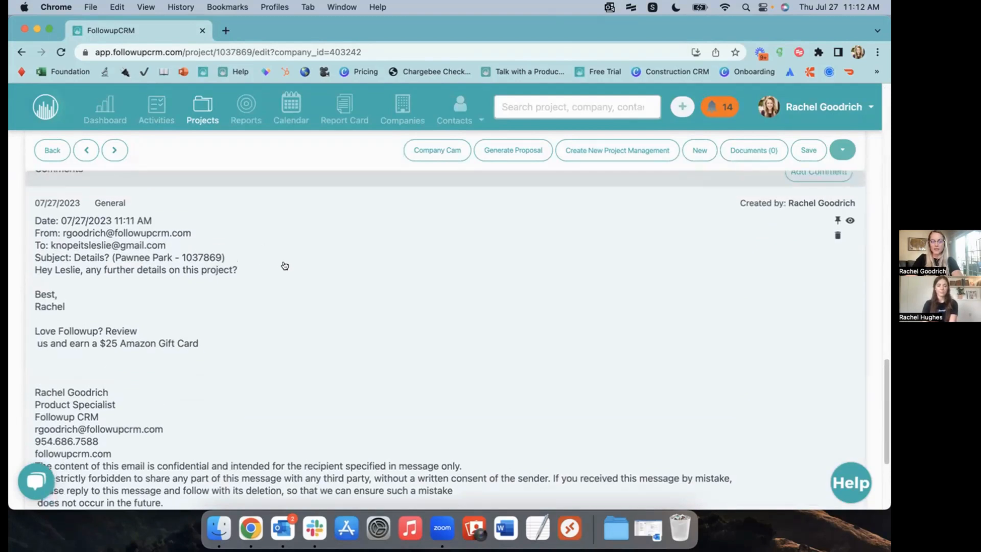
{"action": "scroll", "coordinate": [285, 266], "scroll_direction": "up", "scroll_amount": 5}
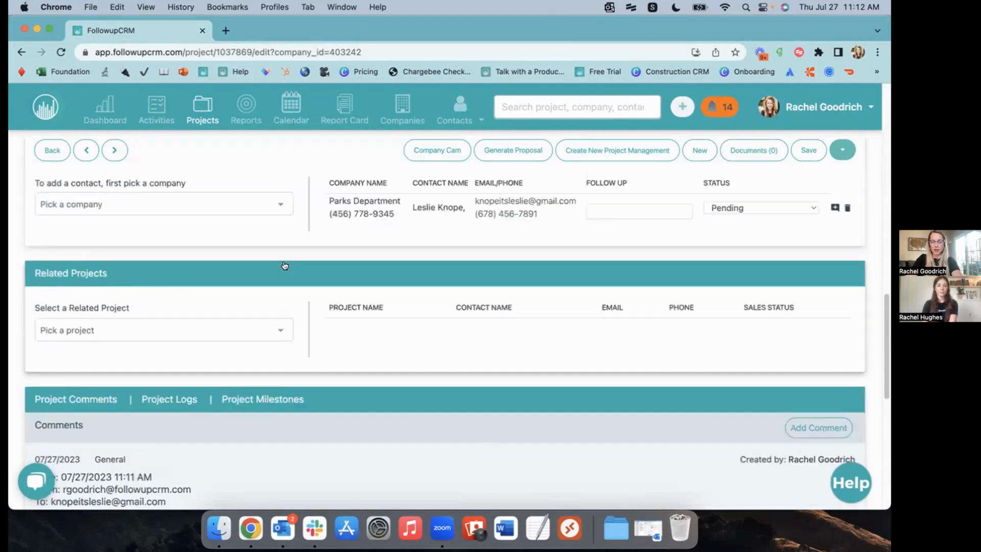
{"action": "left_click", "coordinate": [62, 51]}
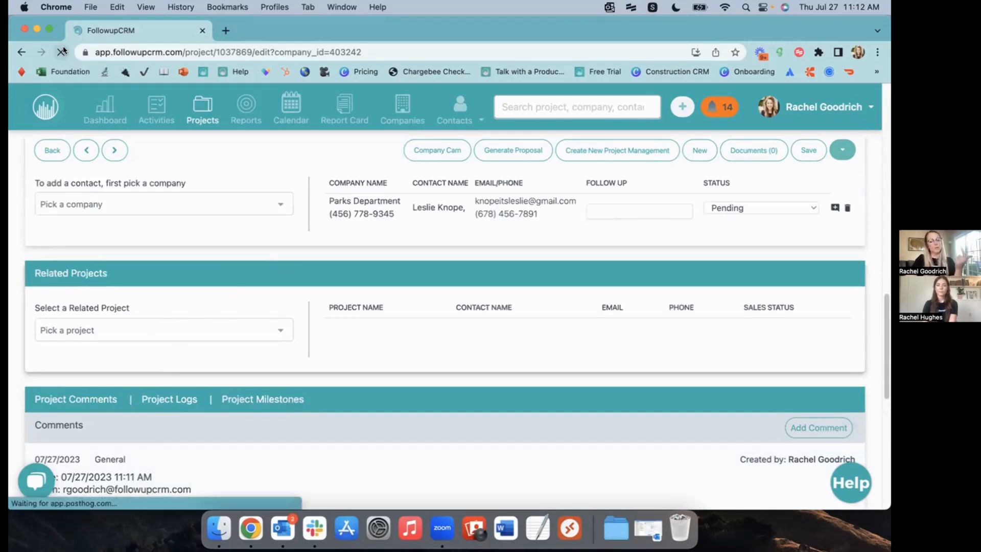
{"action": "scroll", "coordinate": [464, 174], "scroll_direction": "down", "scroll_amount": 5}
{"action": "scroll", "coordinate": [461, 178], "scroll_direction": "up", "scroll_amount": 5}
{"action": "scroll", "coordinate": [461, 177], "scroll_direction": "up", "scroll_amount": 10}
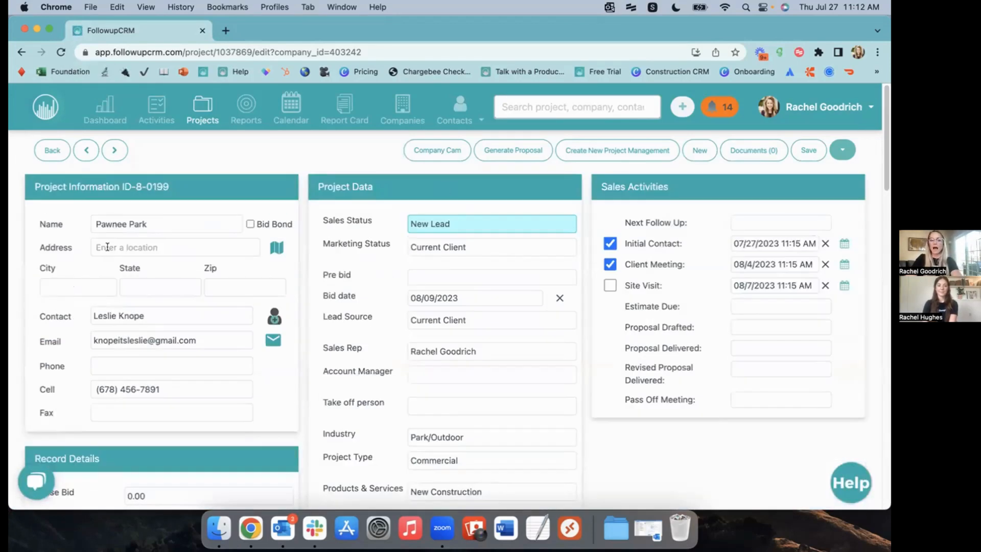
Fill Address 1234 Main Street, City Pawnee, State IN, Zip 67899, and save the project
{"action": "left_click", "coordinate": [107, 247]}
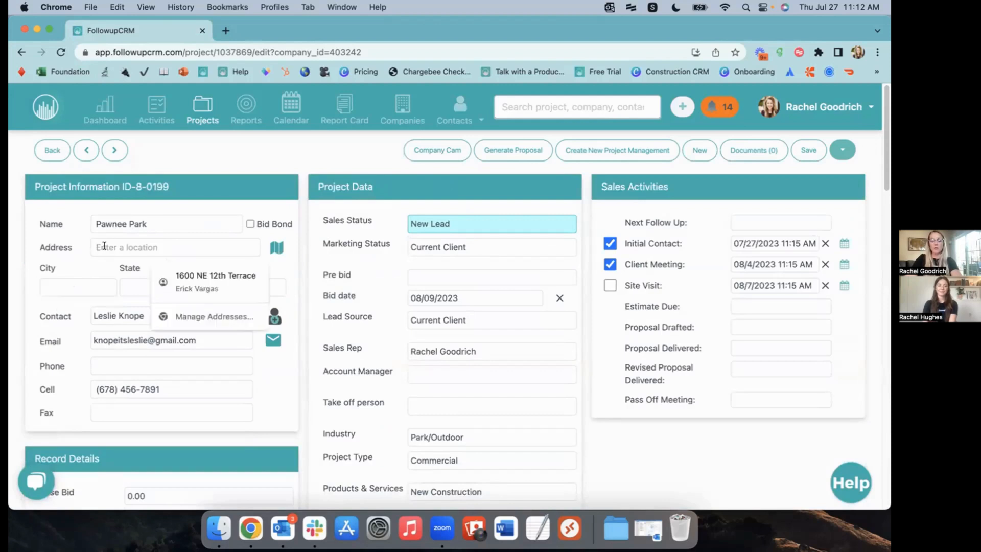
{"action": "left_click", "coordinate": [227, 196]}
{"action": "left_click", "coordinate": [115, 246]}
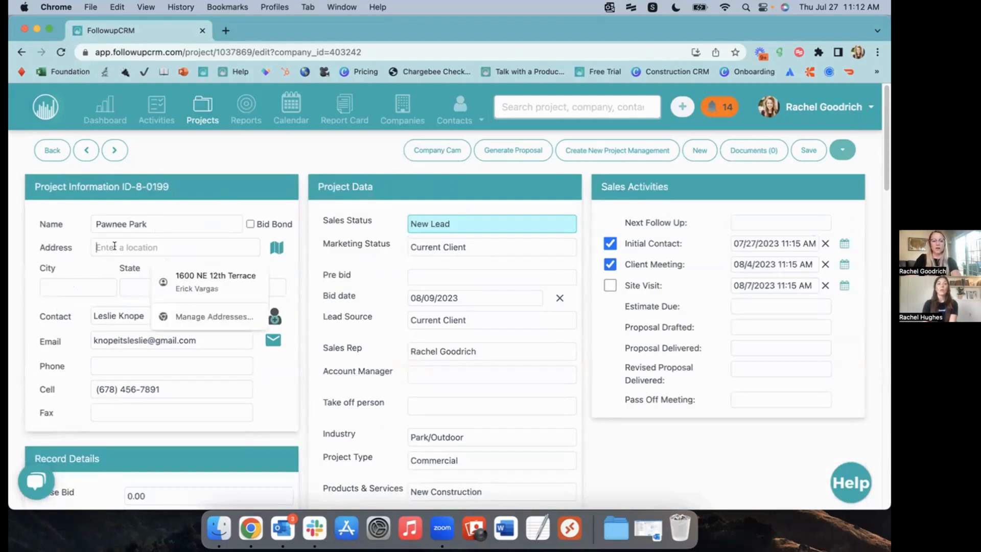
{"action": "type", "text": "1234 Main Street"}
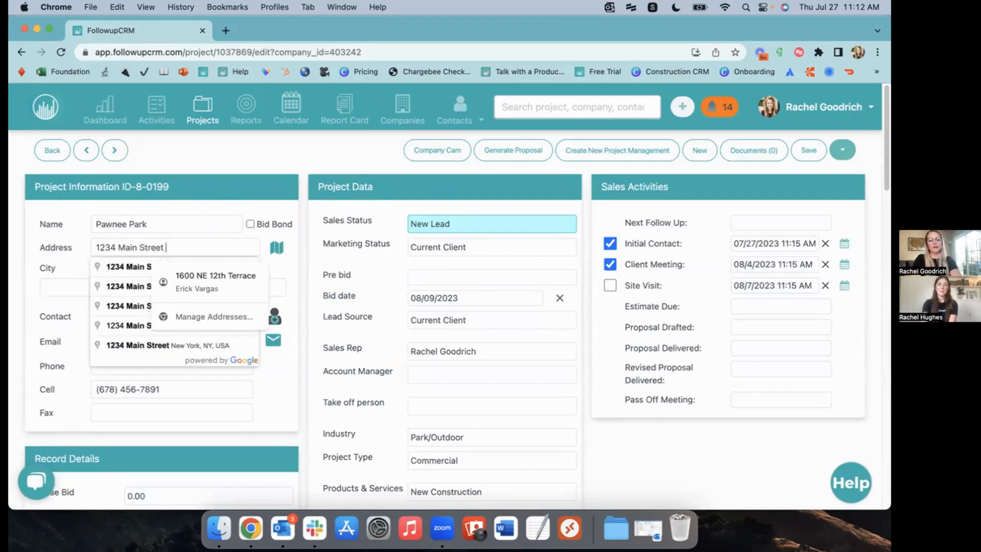
{"action": "key", "text": "Tab"}
{"action": "type", "text": "Pawnee"}
{"action": "key", "text": "Tab"}
{"action": "type", "text": "In"}
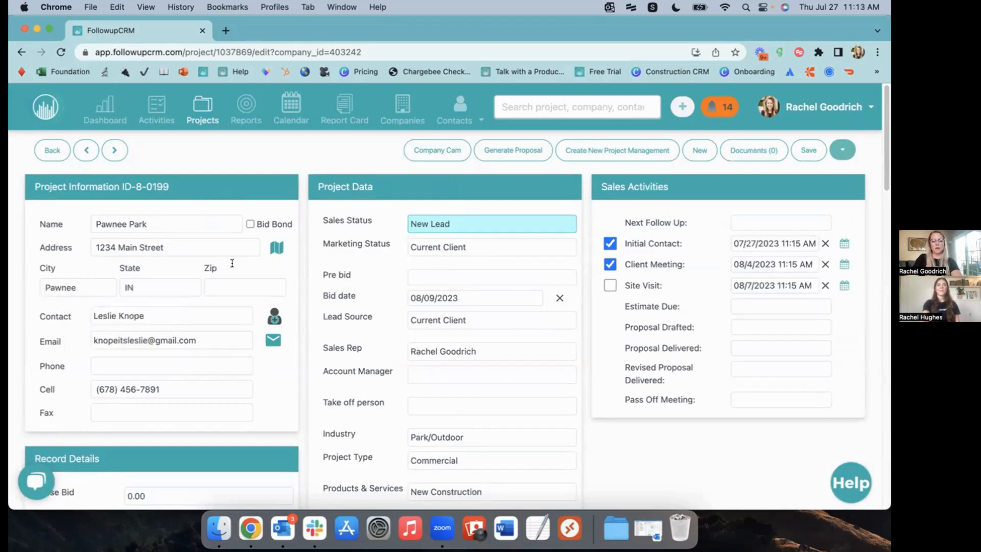
{"action": "left_click", "coordinate": [226, 288]}
{"action": "type", "text": "678"}
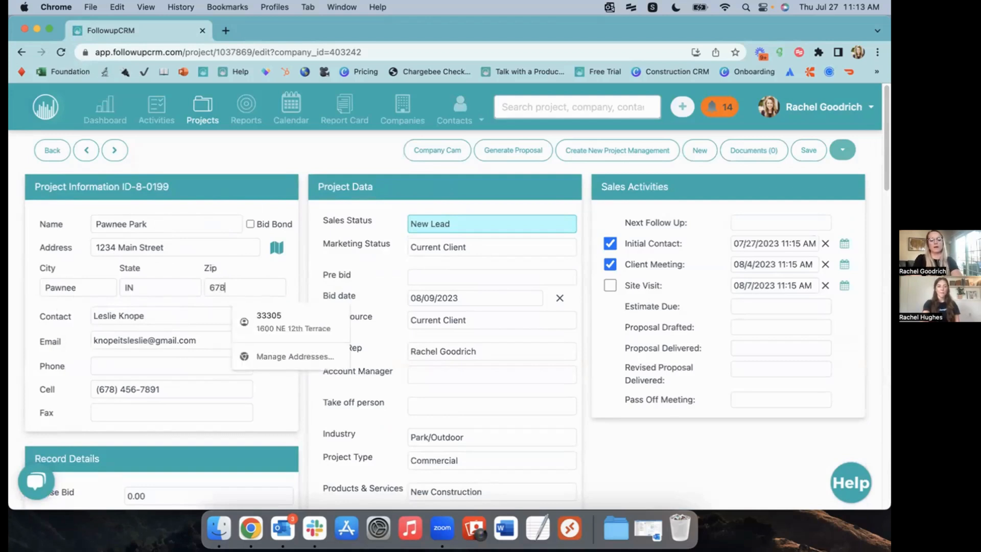
{"action": "type", "text": "99"}
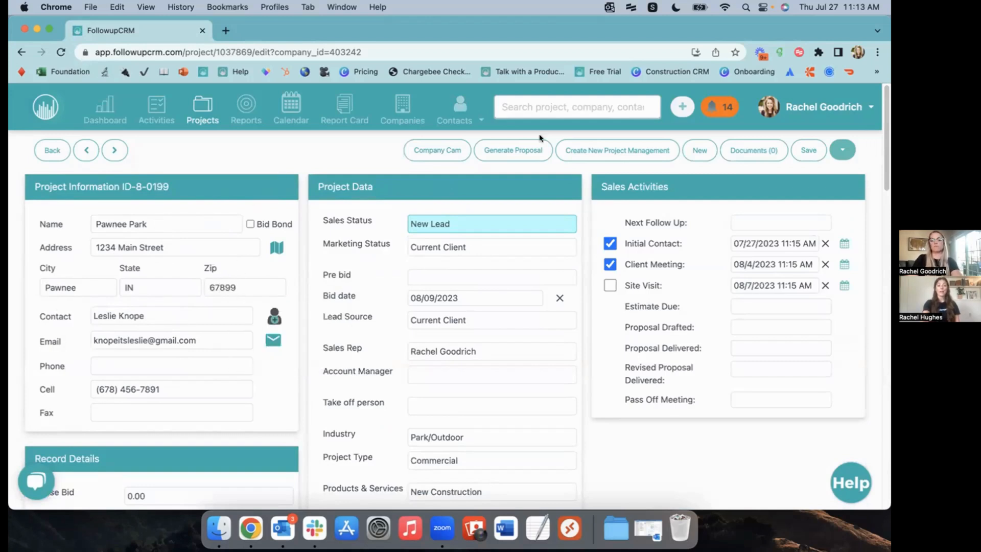
{"action": "left_click", "coordinate": [810, 152]}
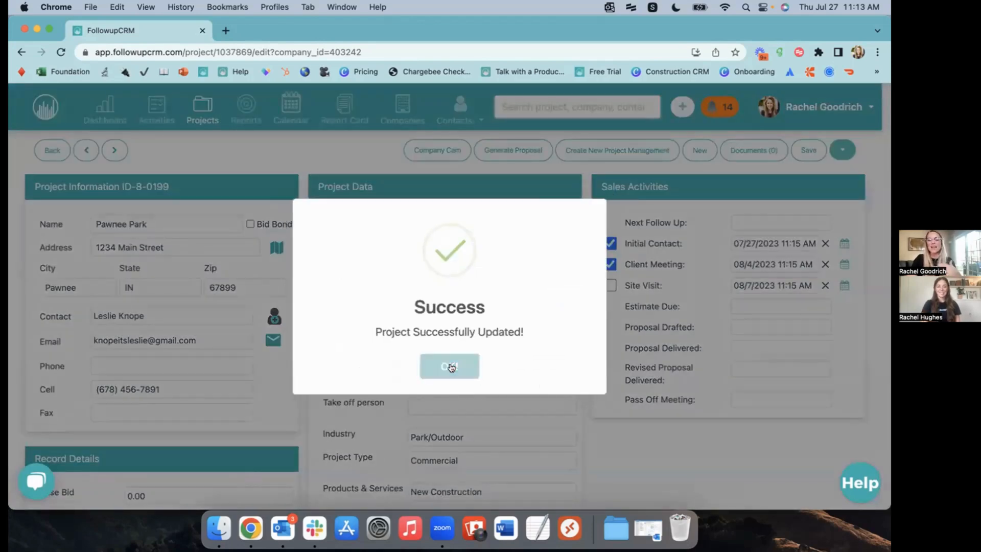
{"action": "left_click", "coordinate": [451, 369]}
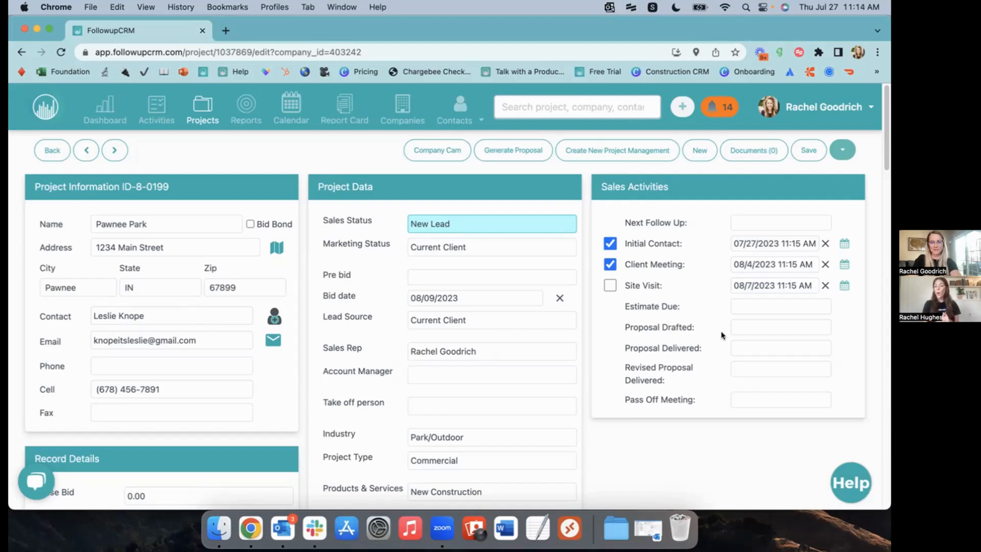
Upload Pawn Pavillion, Pawnee Park 4, Pawnee Park Site 2, Pawnee Park Site and Pawnee Park images
{"action": "left_click", "coordinate": [762, 151]}
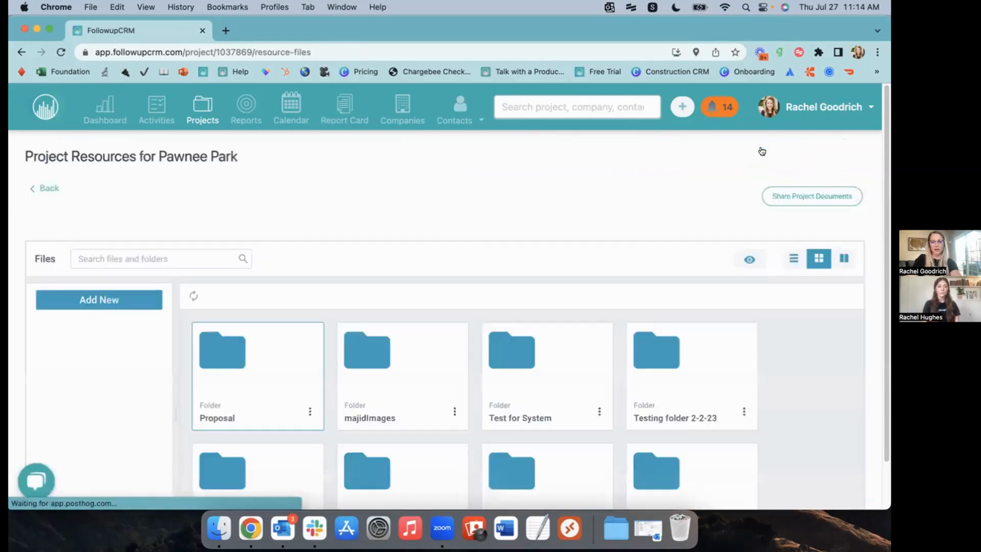
{"action": "left_click", "coordinate": [100, 300]}
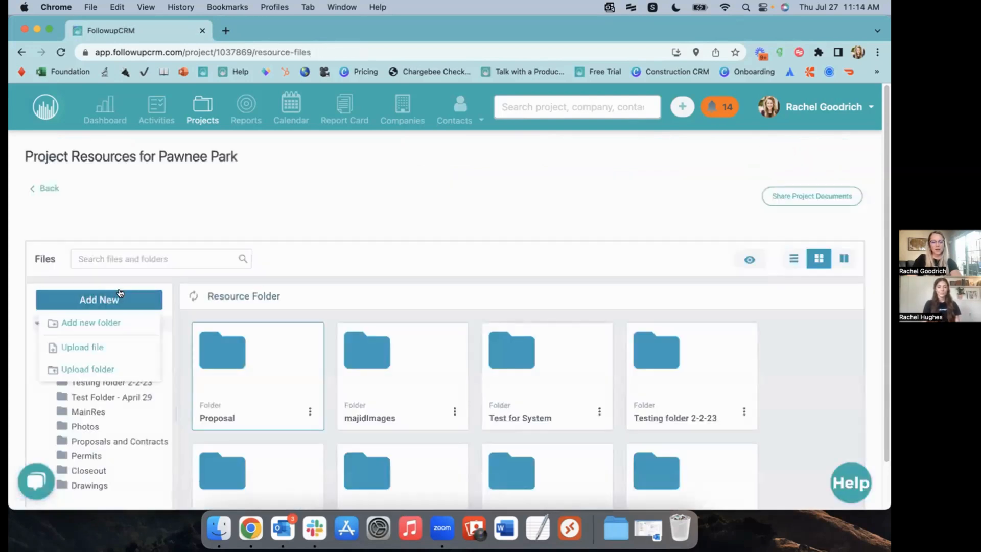
{"action": "left_click", "coordinate": [100, 345]}
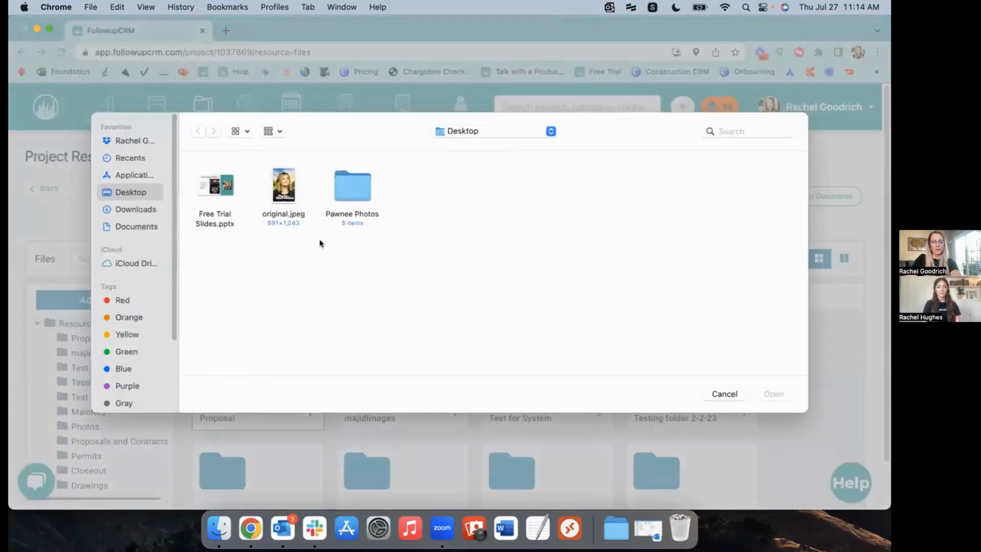
{"action": "double_click", "coordinate": [358, 190]}
{"action": "left_click", "coordinate": [200, 204]}
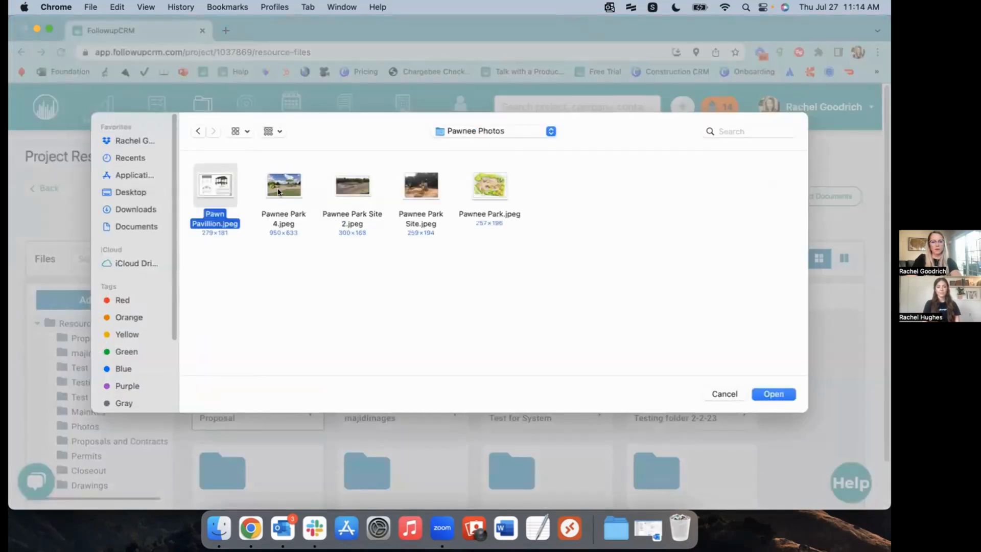
{"action": "left_click", "coordinate": [279, 191], "text": "super"}
{"action": "left_click", "coordinate": [353, 185], "text": "super"}
{"action": "left_click", "coordinate": [423, 185], "text": "super"}
{"action": "left_click", "coordinate": [498, 185], "text": "super"}
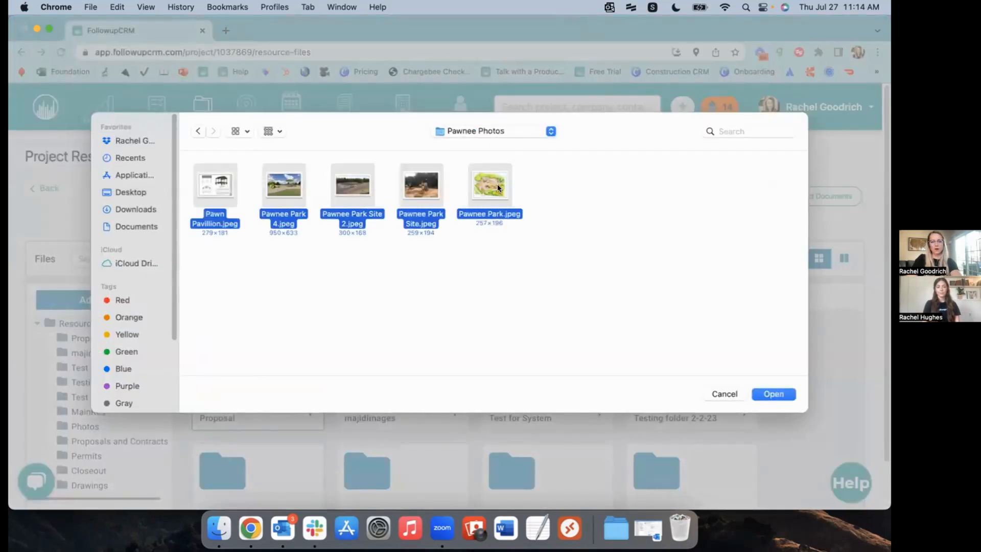
{"action": "left_click", "coordinate": [773, 394]}
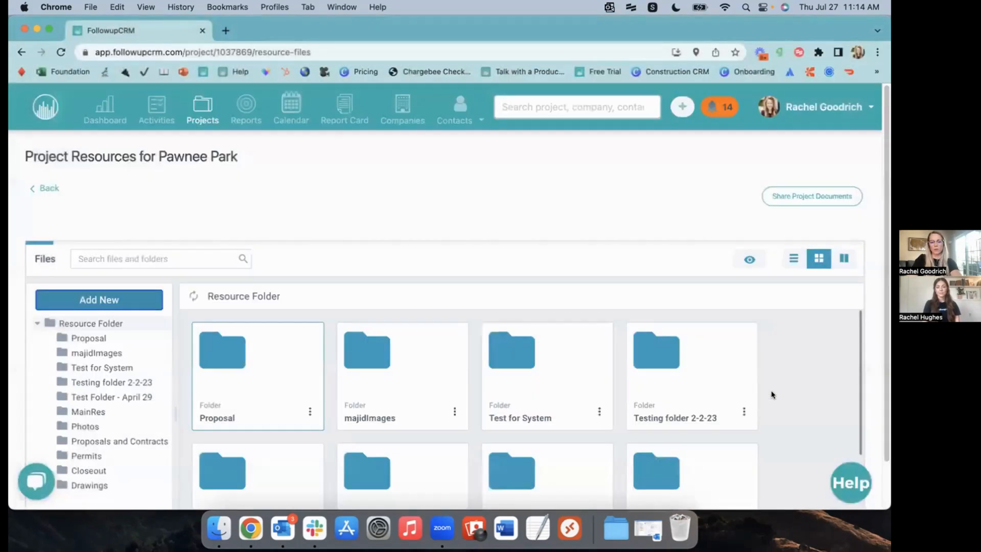
{"action": "left_click", "coordinate": [45, 188]}
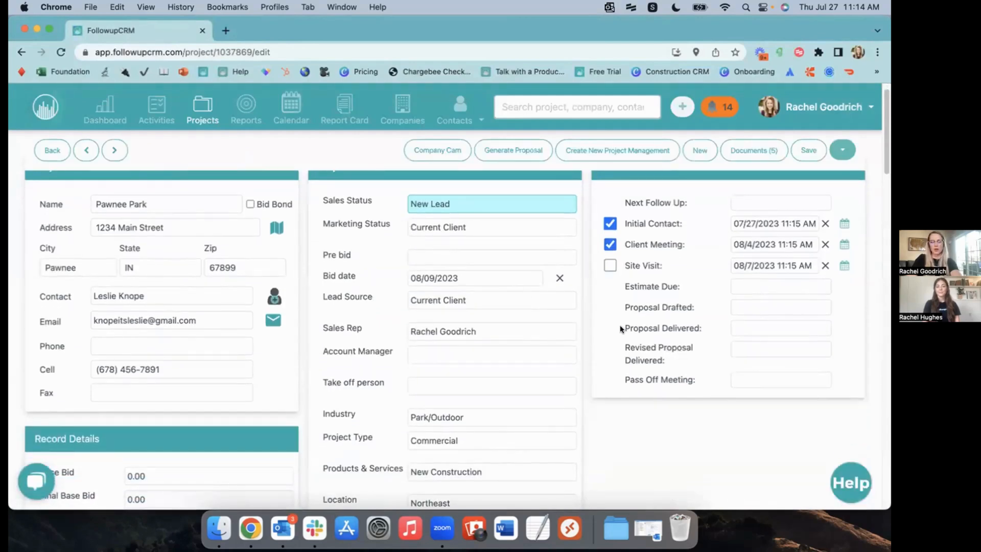
{"action": "scroll", "coordinate": [621, 329], "scroll_direction": "up", "scroll_amount": 1}
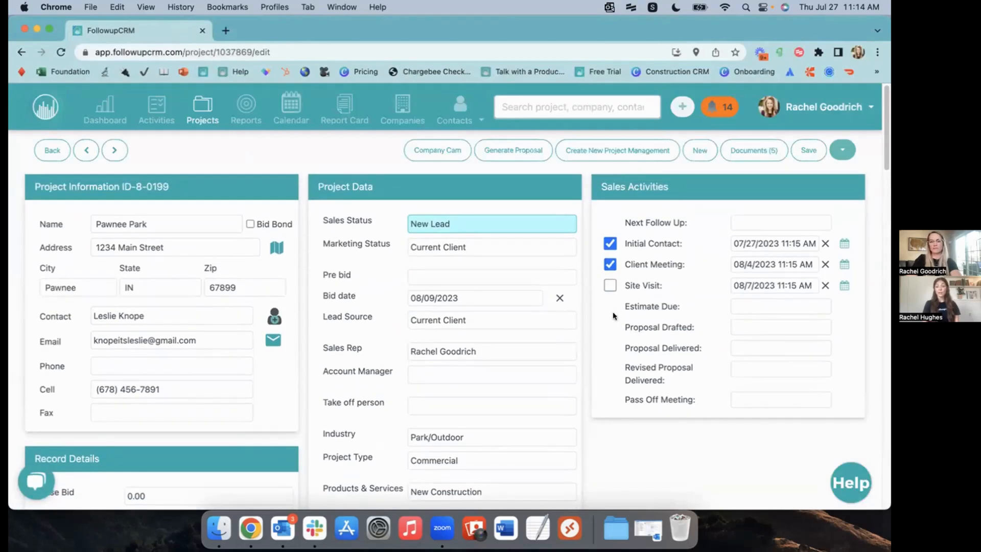
{"action": "scroll", "coordinate": [605, 307], "scroll_direction": "down", "scroll_amount": 15}
{"action": "scroll", "coordinate": [605, 308], "scroll_direction": "down", "scroll_amount": 10}
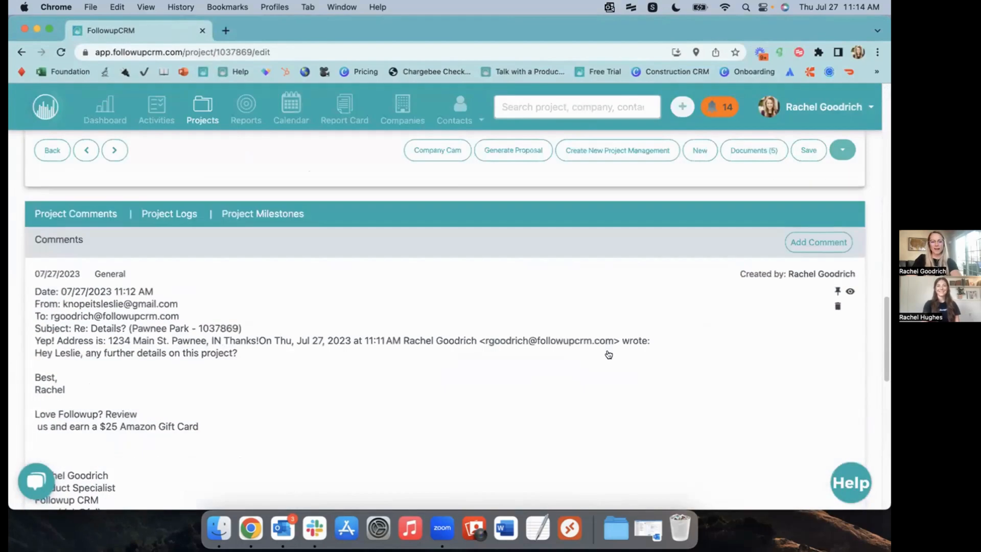
{"action": "scroll", "coordinate": [609, 356], "scroll_direction": "up", "scroll_amount": 10}
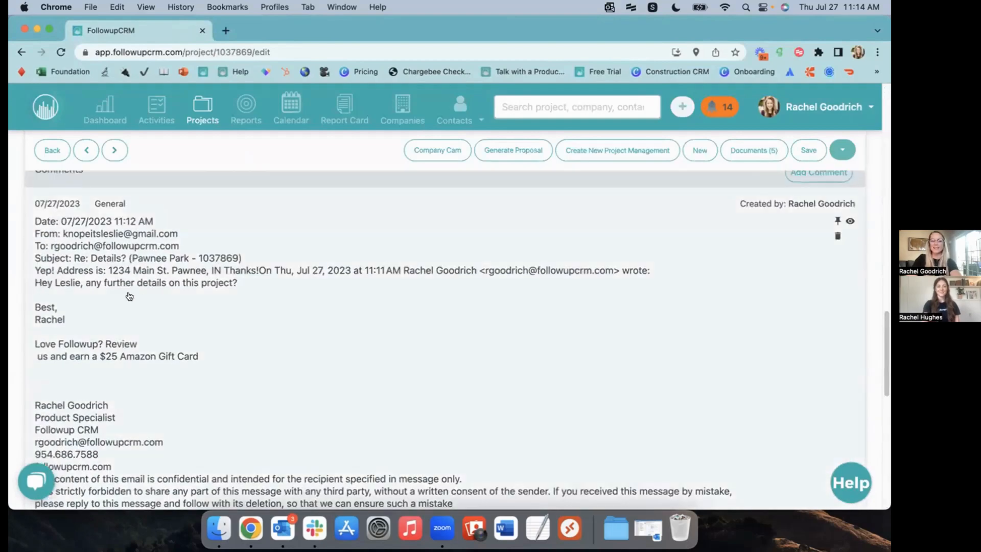
{"action": "scroll", "coordinate": [41, 281], "scroll_direction": "up", "scroll_amount": 3}
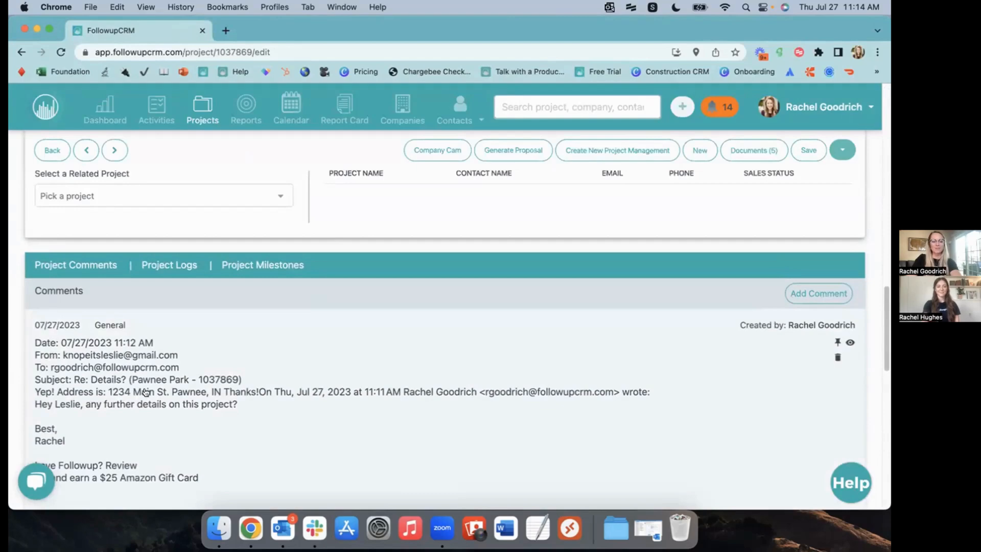
{"action": "scroll", "coordinate": [689, 374], "scroll_direction": "up", "scroll_amount": 5}
{"action": "scroll", "coordinate": [690, 374], "scroll_direction": "up", "scroll_amount": 10}
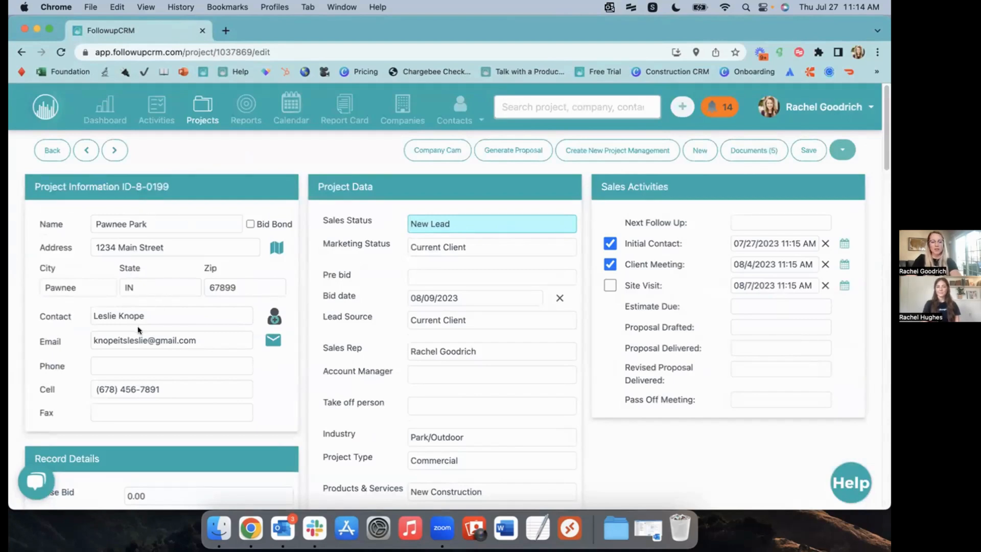
Enter 300,000 in the Base Bid field and save the project
{"action": "scroll", "coordinate": [153, 321], "scroll_direction": "down", "scroll_amount": 3}
{"action": "left_click", "coordinate": [167, 410]}
{"action": "type", "text": "300,000"}
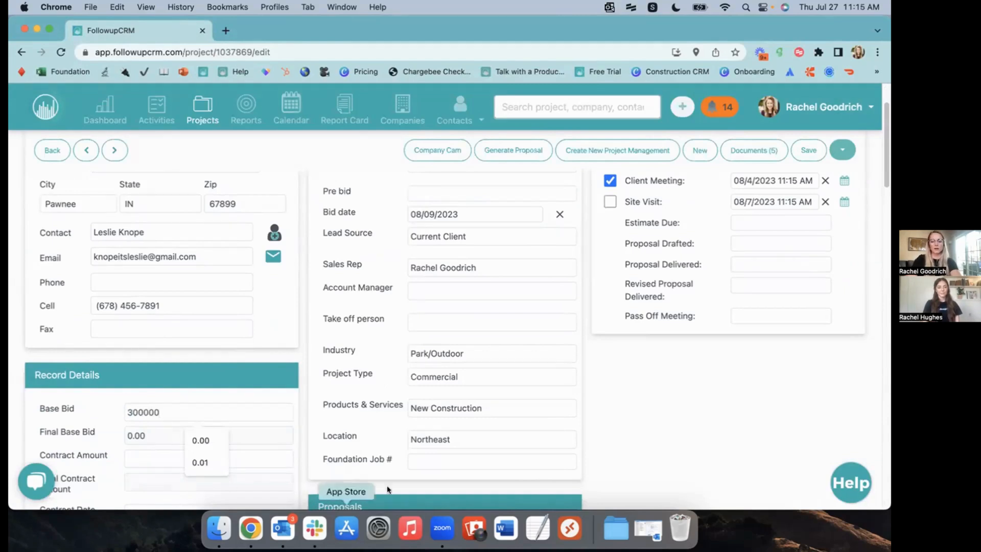
{"action": "left_click", "coordinate": [662, 390]}
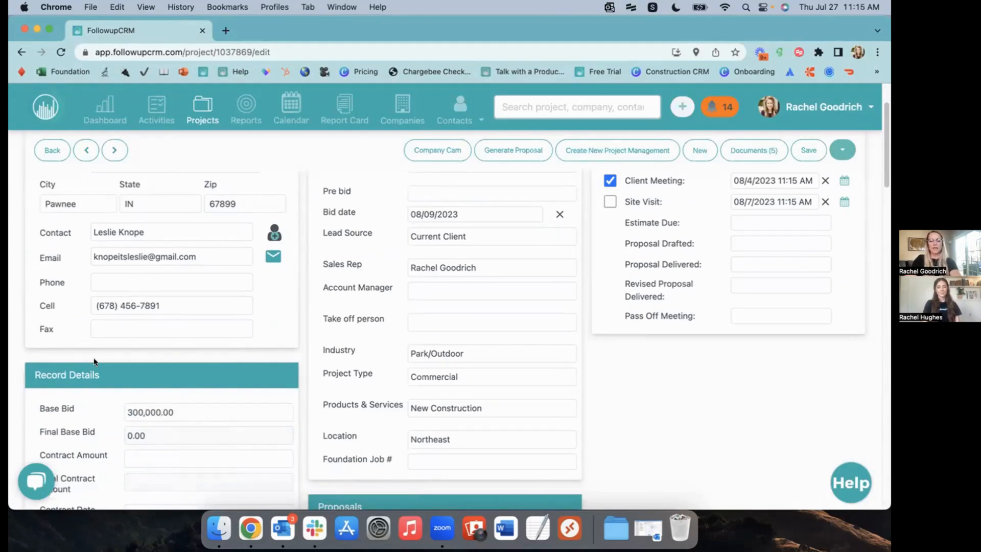
{"action": "left_click", "coordinate": [800, 154]}
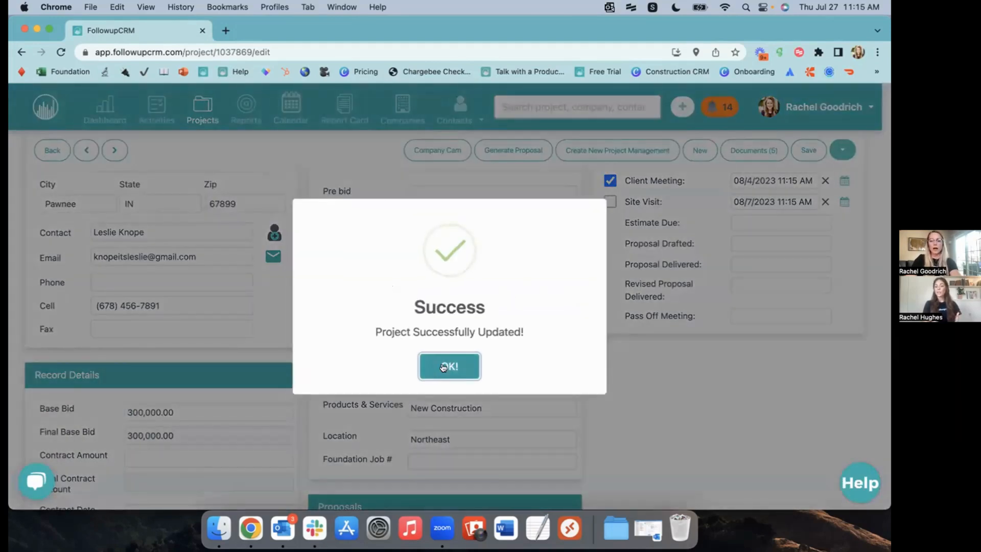
{"action": "left_click", "coordinate": [479, 359]}
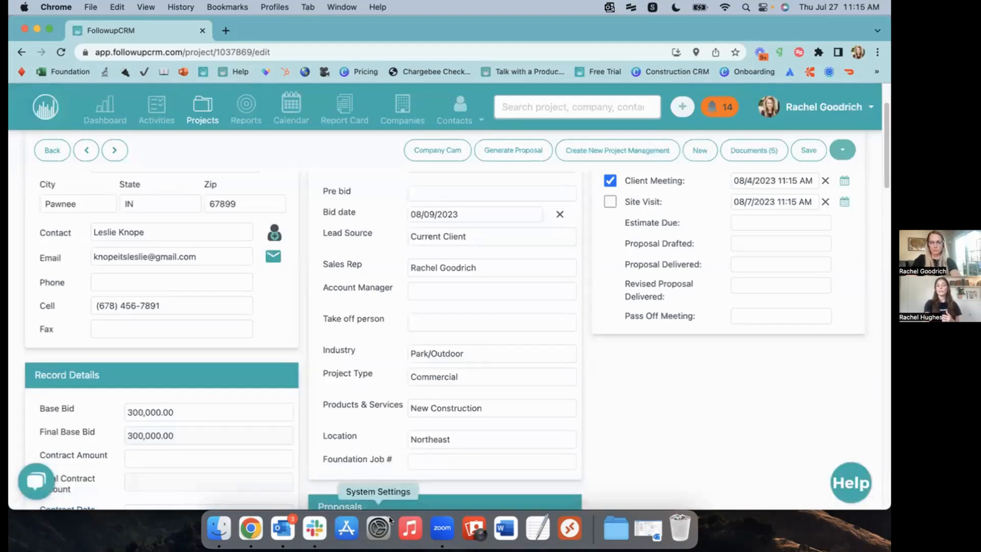
{"action": "scroll", "coordinate": [634, 450], "scroll_direction": "up", "scroll_amount": 1}
{"action": "scroll", "coordinate": [634, 450], "scroll_direction": "up", "scroll_amount": 2}
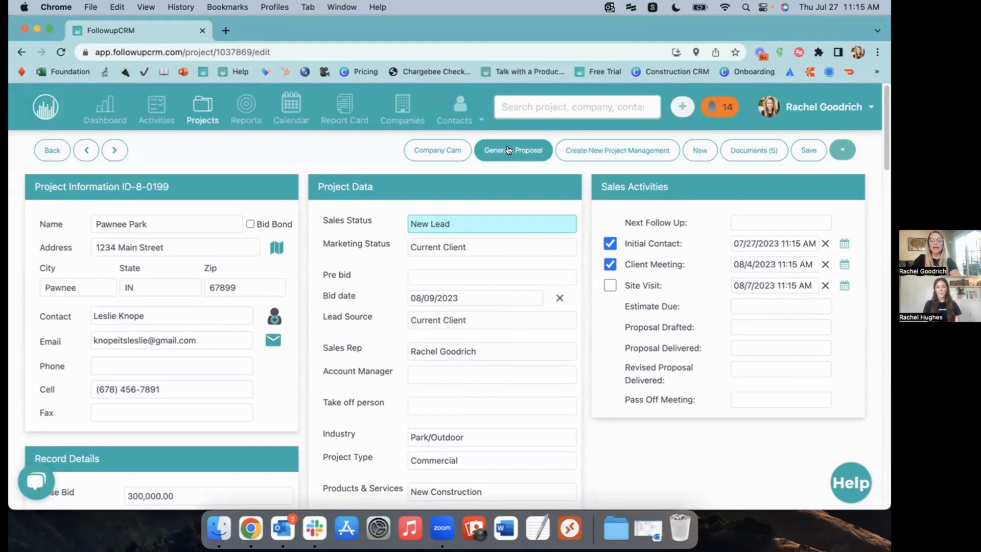
Generate a proposal with the Parks Department contact picked as recipient
{"action": "left_click", "coordinate": [511, 149]}
{"action": "left_click", "coordinate": [363, 159]}
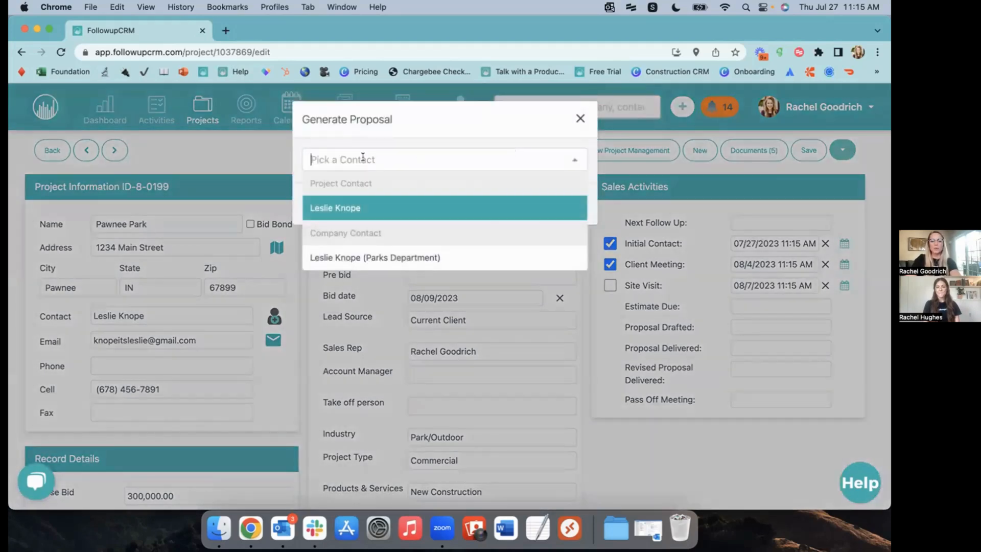
{"action": "left_click", "coordinate": [400, 257]}
{"action": "left_click", "coordinate": [520, 204]}
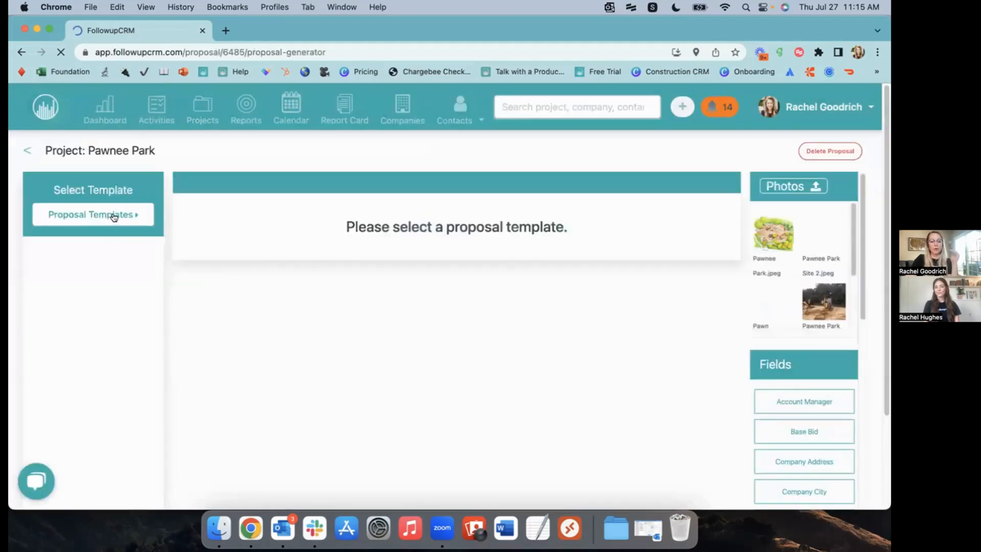
Apply the custom proposal template and put the Pawnee Park 4 photo on the fourth cover design
{"action": "left_click", "coordinate": [113, 217]}
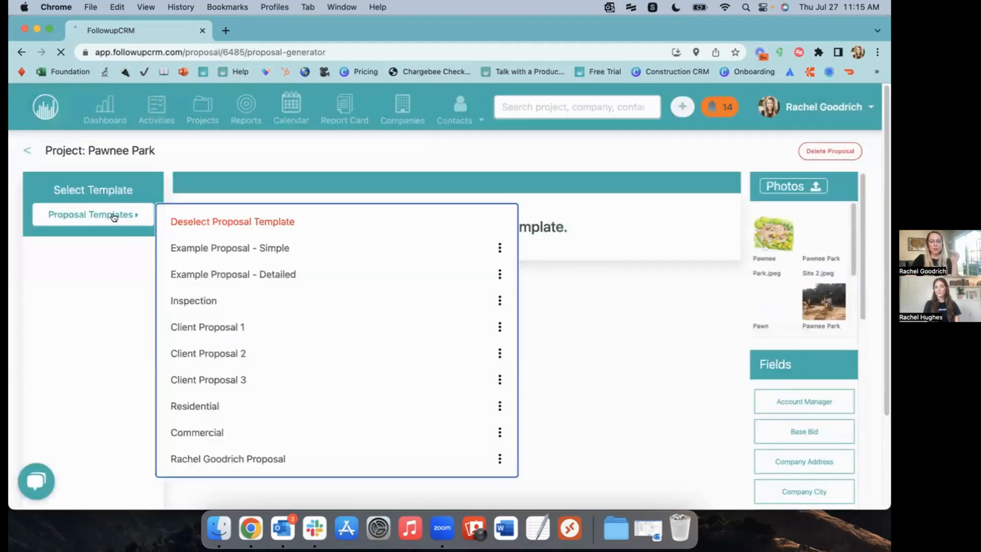
{"action": "left_click", "coordinate": [331, 464]}
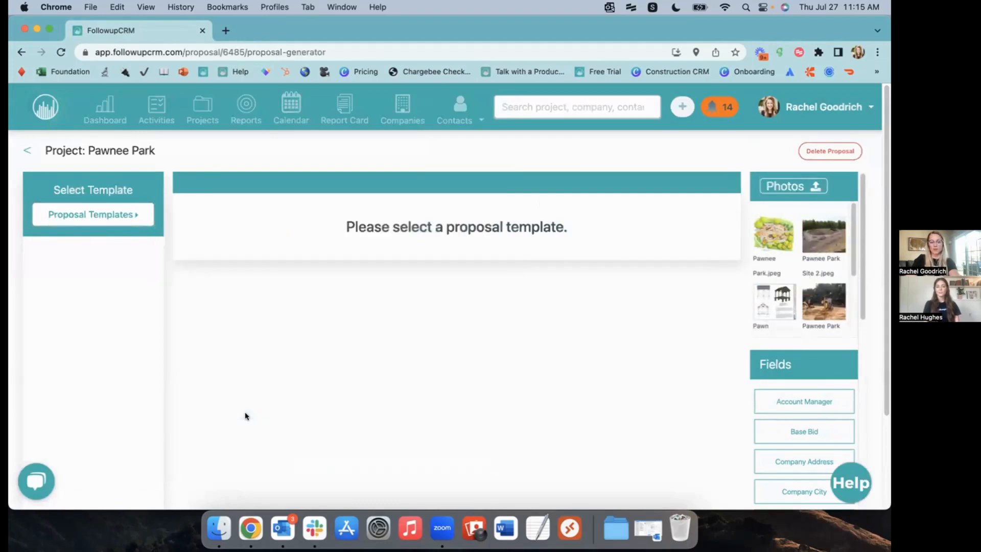
{"action": "left_click", "coordinate": [126, 220]}
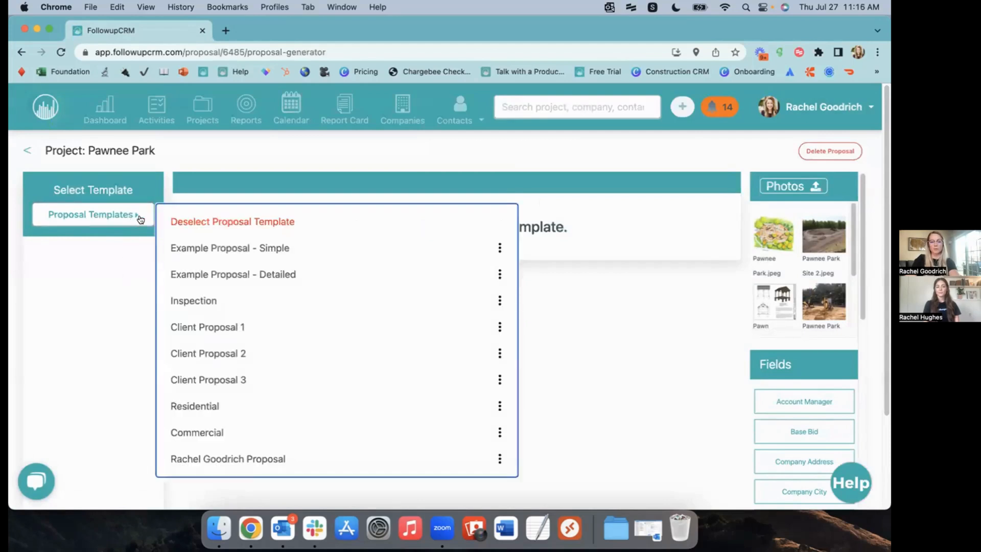
{"action": "left_click", "coordinate": [251, 453]}
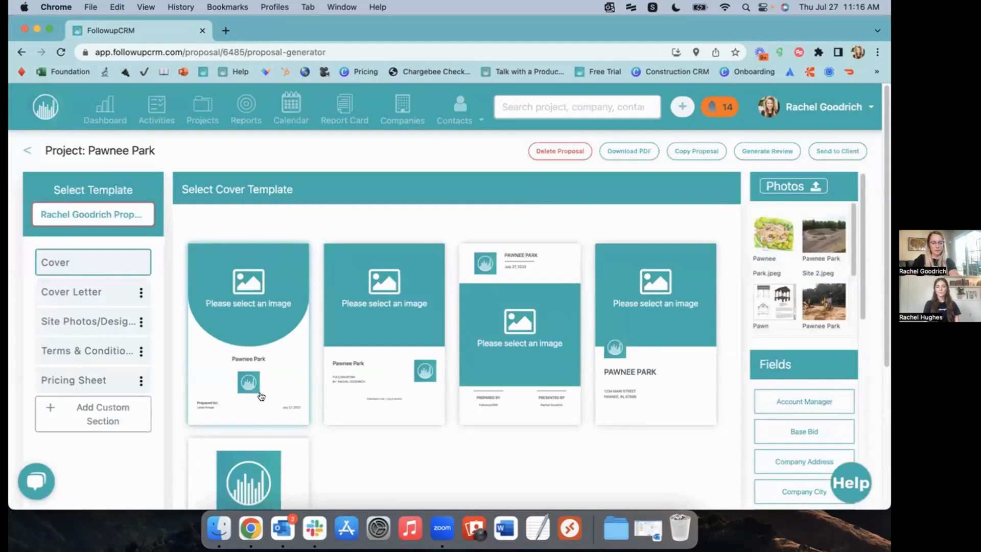
{"action": "scroll", "coordinate": [774, 286], "scroll_direction": "down", "scroll_amount": 2}
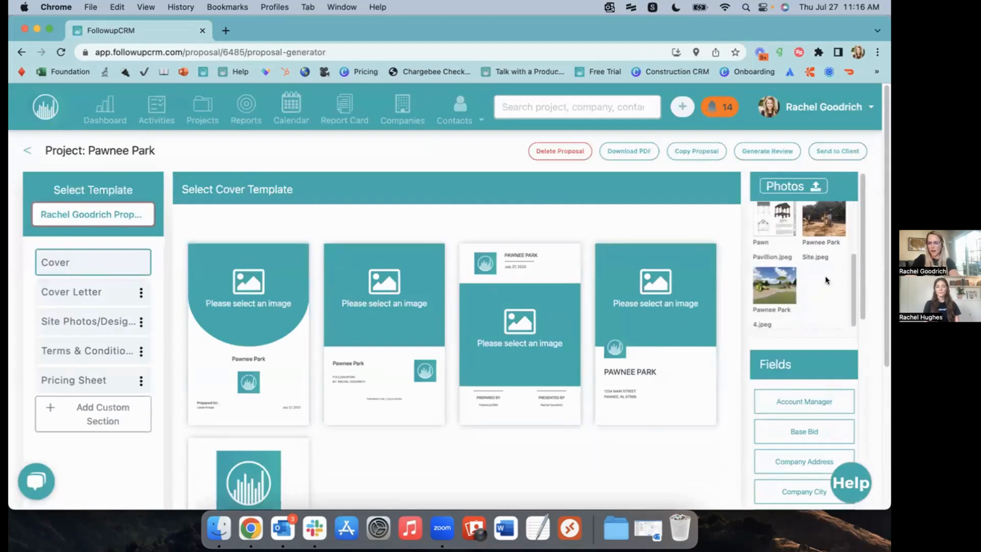
{"action": "left_click", "coordinate": [774, 289]}
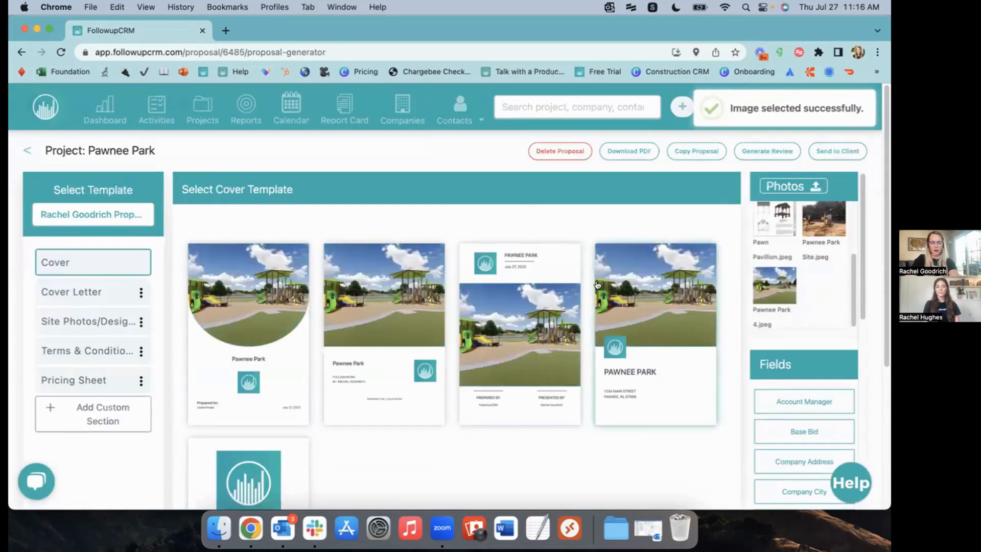
{"action": "left_click", "coordinate": [637, 287]}
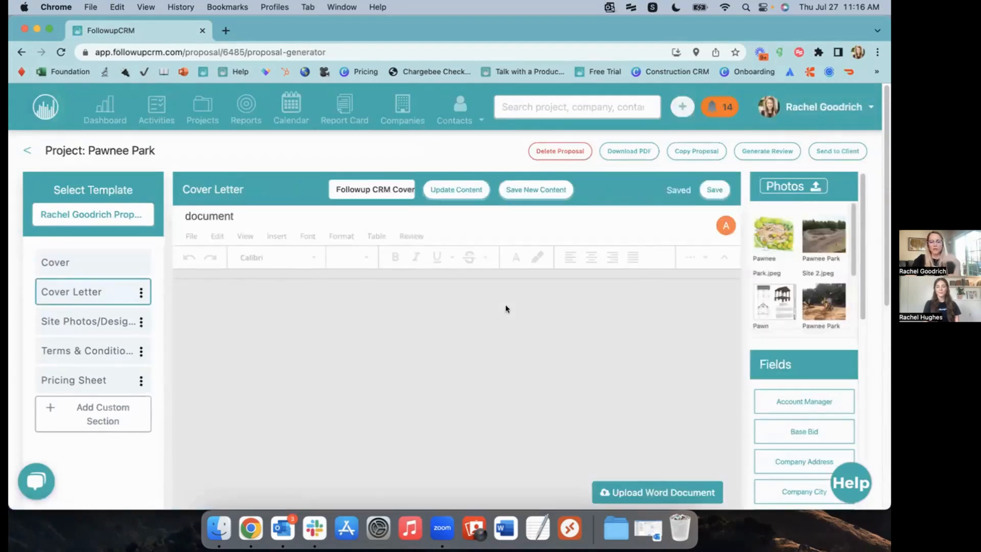
Add a four-photo layout page holding the Pawnee Park plan and the pavilion drawing
{"action": "scroll", "coordinate": [588, 245], "scroll_direction": "down", "scroll_amount": 5}
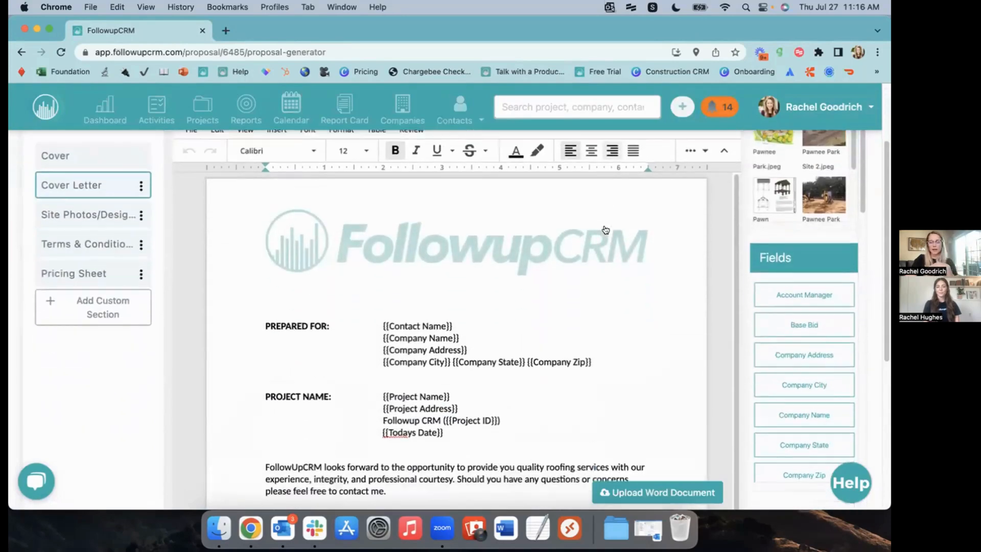
{"action": "scroll", "coordinate": [603, 228], "scroll_direction": "down", "scroll_amount": 10}
{"action": "scroll", "coordinate": [603, 225], "scroll_direction": "up", "scroll_amount": 5}
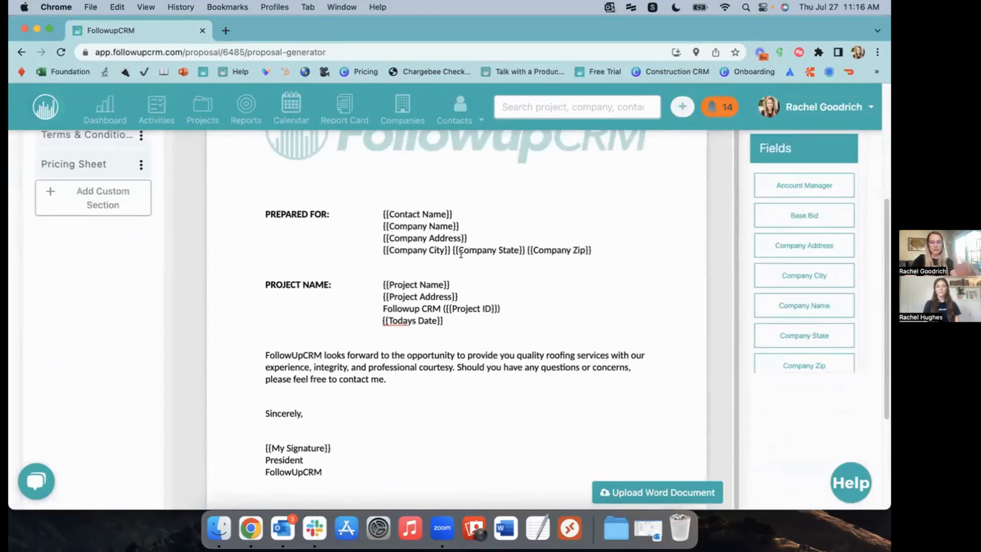
{"action": "scroll", "coordinate": [441, 252], "scroll_direction": "down", "scroll_amount": 1}
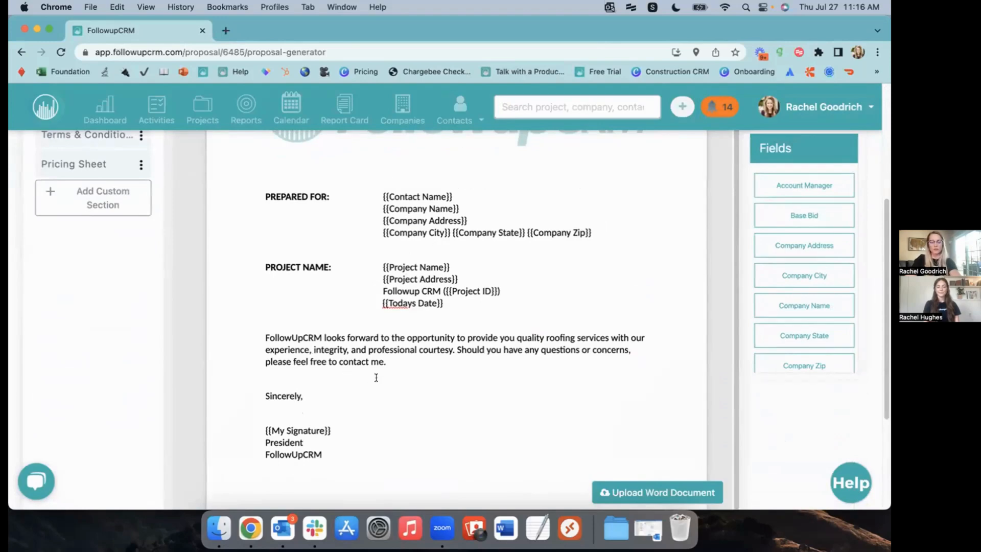
{"action": "scroll", "coordinate": [381, 379], "scroll_direction": "down", "scroll_amount": 4}
{"action": "scroll", "coordinate": [452, 441], "scroll_direction": "up", "scroll_amount": 10}
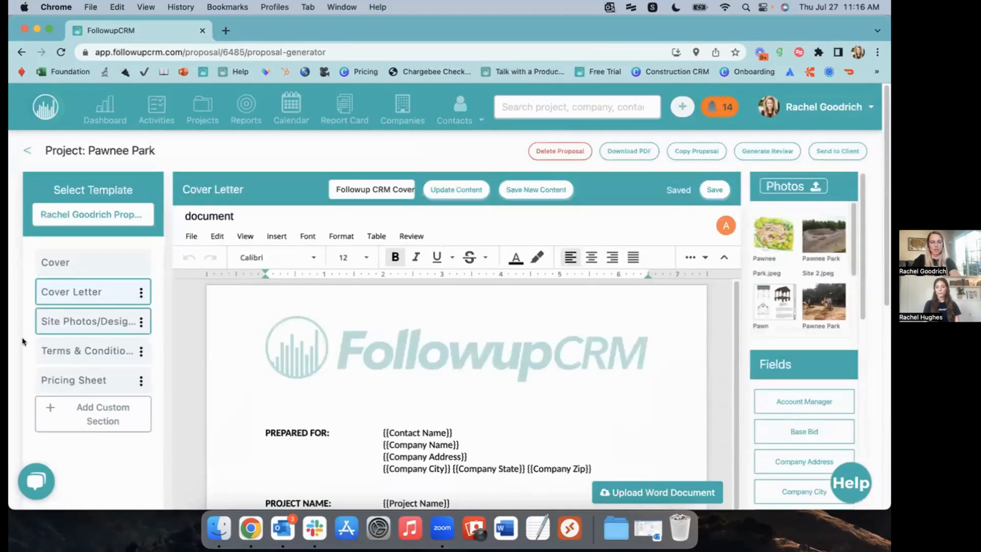
{"action": "left_click", "coordinate": [70, 321]}
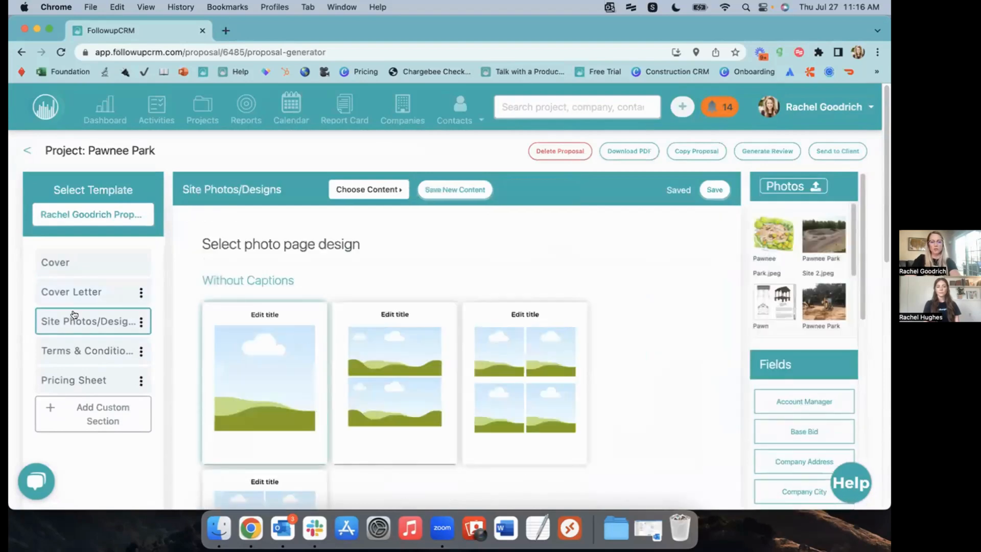
{"action": "scroll", "coordinate": [682, 266], "scroll_direction": "down", "scroll_amount": 4}
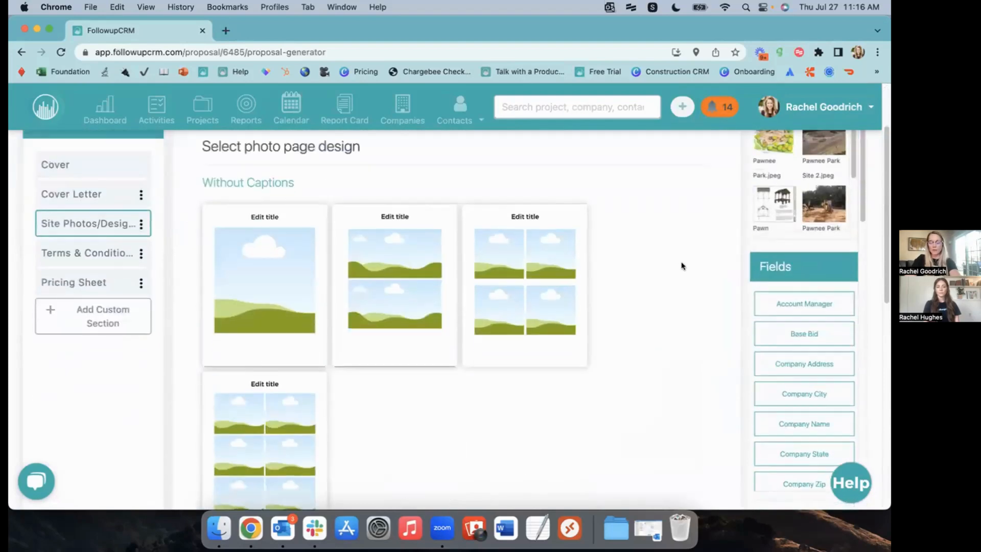
{"action": "left_click", "coordinate": [545, 221]}
{"action": "scroll", "coordinate": [710, 210], "scroll_direction": "up", "scroll_amount": 4}
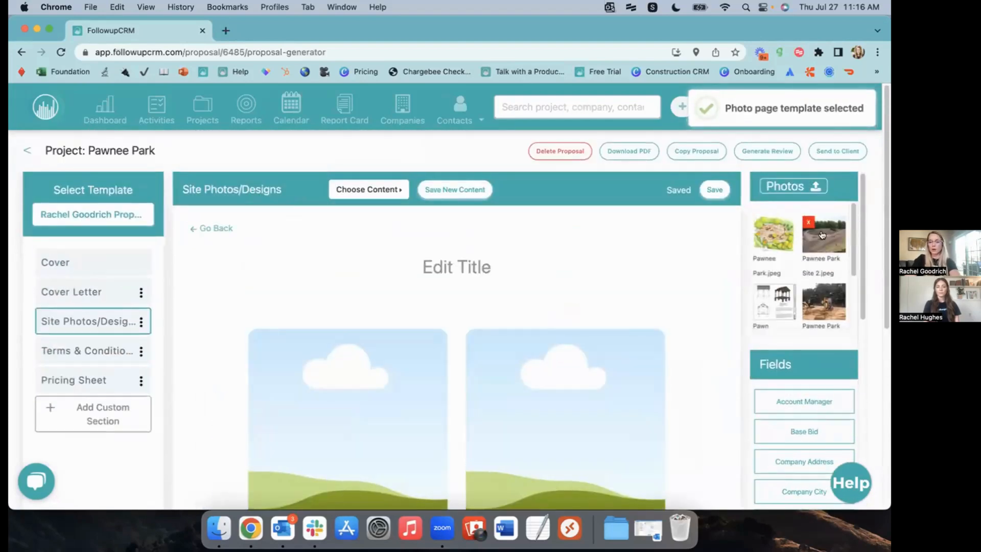
{"action": "left_click", "coordinate": [778, 236]}
{"action": "left_click", "coordinate": [762, 292]}
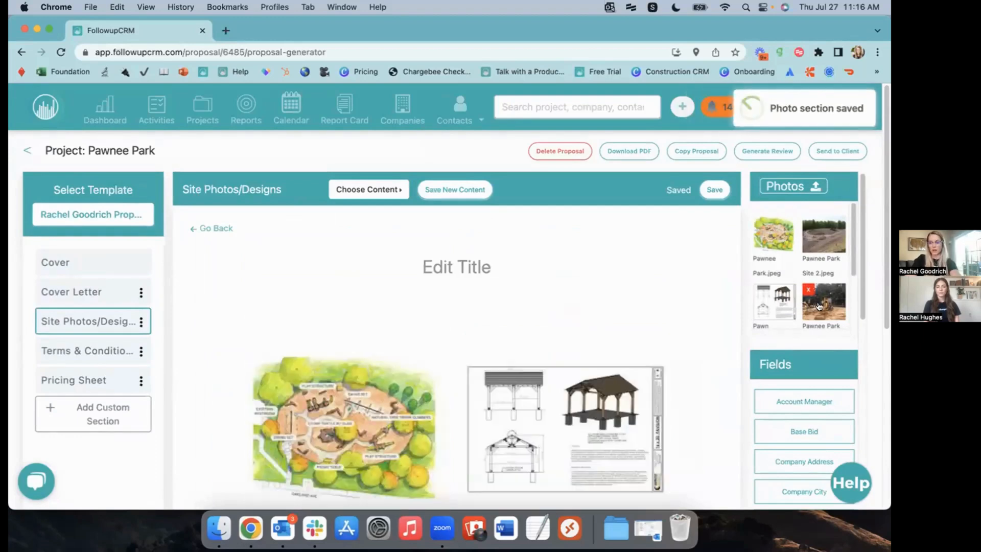
Title the photo page 'Site Visit/Design', save it, and go to Terms & Conditions
{"action": "left_click", "coordinate": [465, 265]}
{"action": "type", "text": "Site Vit"}
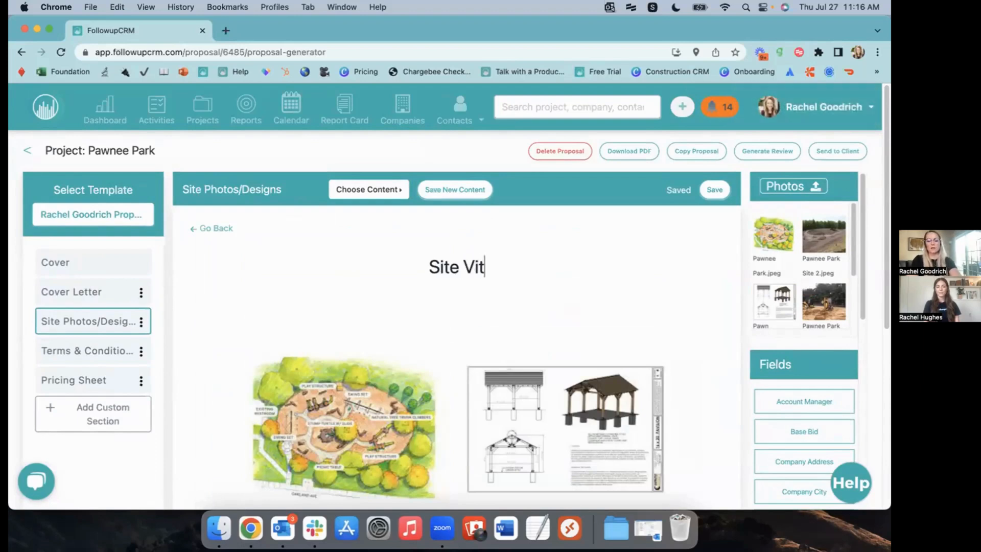
{"action": "key", "text": "BackSpace"}
{"action": "type", "text": "sit"}
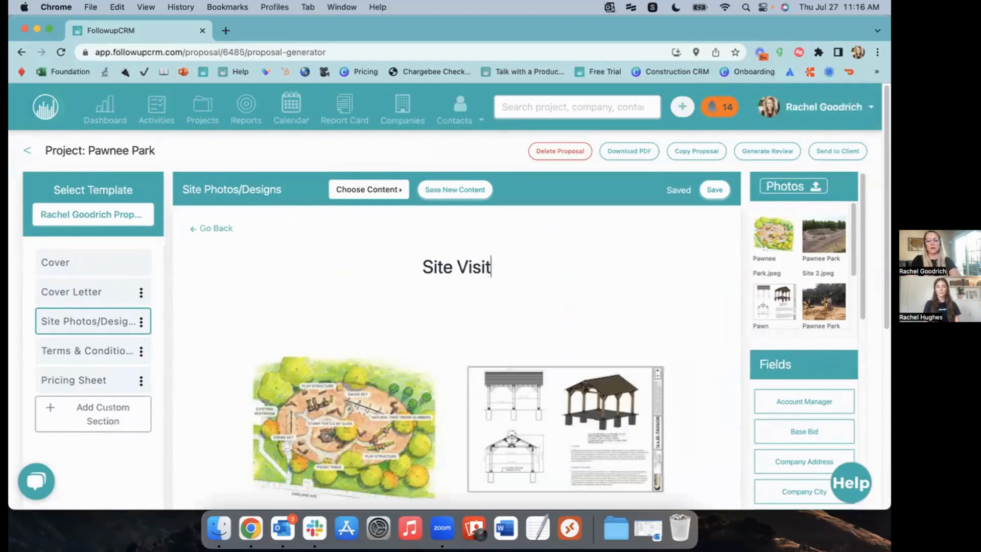
{"action": "type", "text": "/Design"}
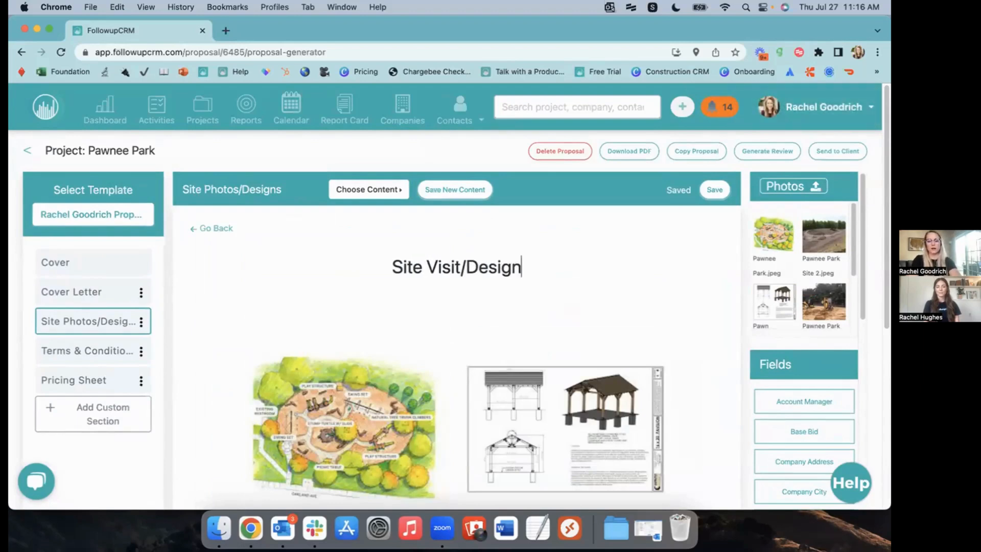
{"action": "left_click", "coordinate": [716, 196]}
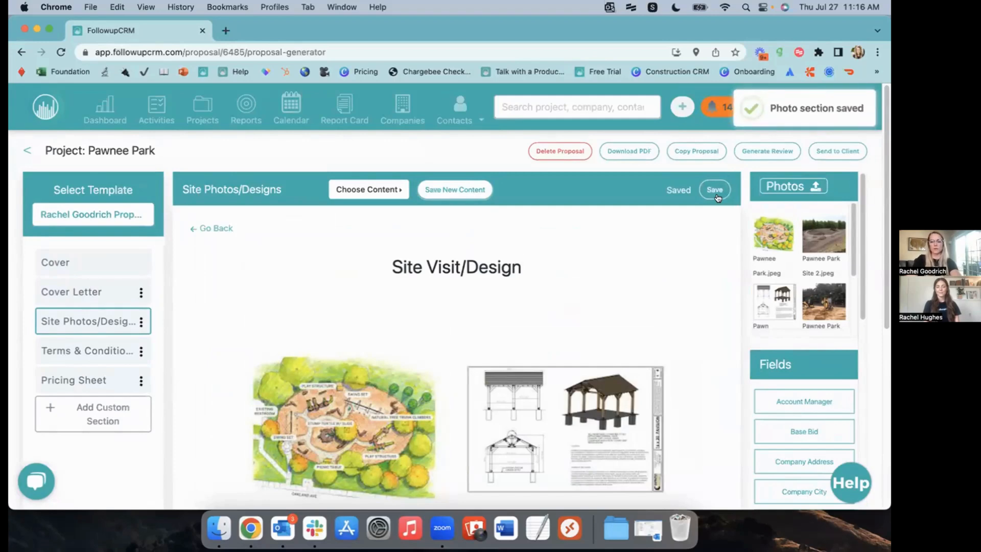
{"action": "left_click", "coordinate": [59, 352]}
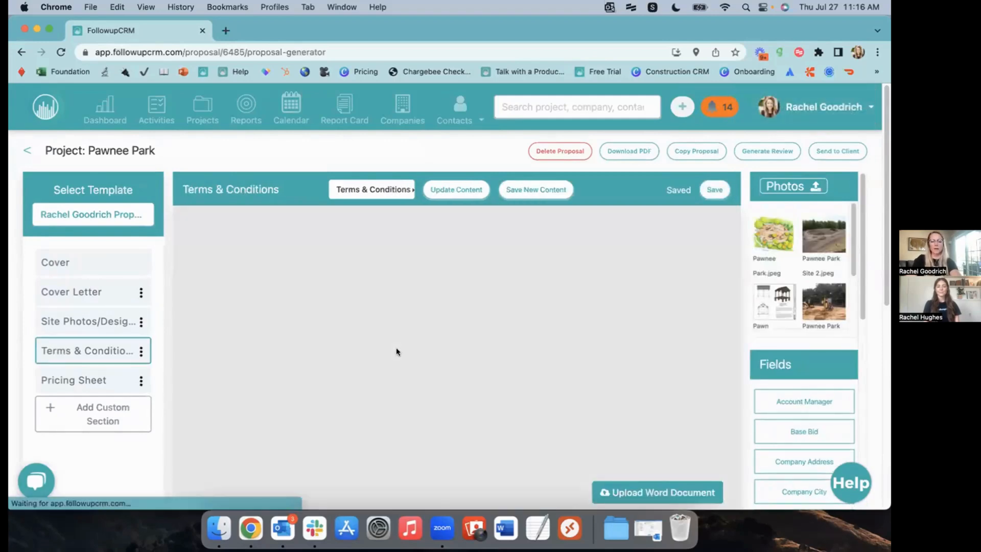
Check the {{Base Bid}} placeholder on the Pricing Sheet, then generate a review PDF of the proposal
{"action": "scroll", "coordinate": [396, 348], "scroll_direction": "down", "scroll_amount": 5}
{"action": "scroll", "coordinate": [475, 310], "scroll_direction": "down", "scroll_amount": 20}
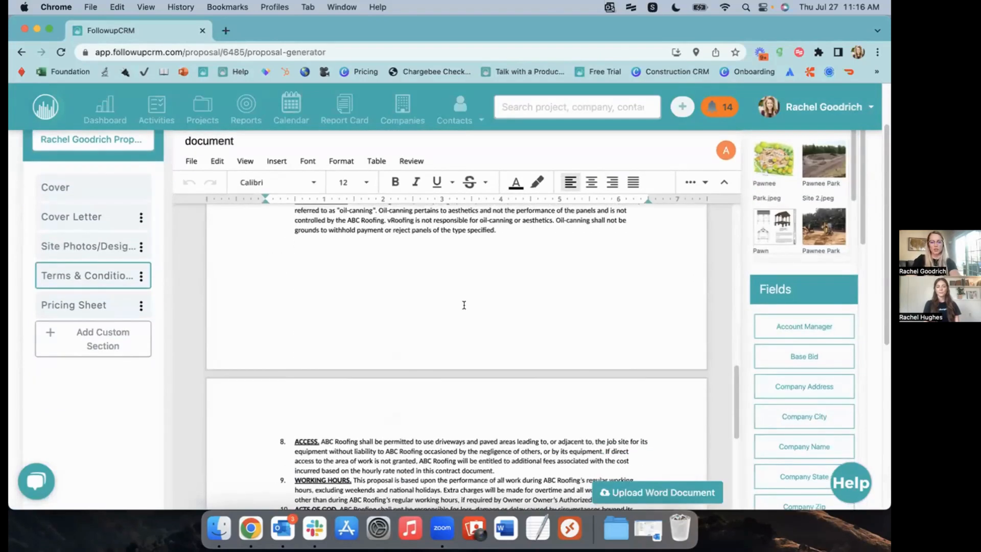
{"action": "left_click", "coordinate": [64, 305]}
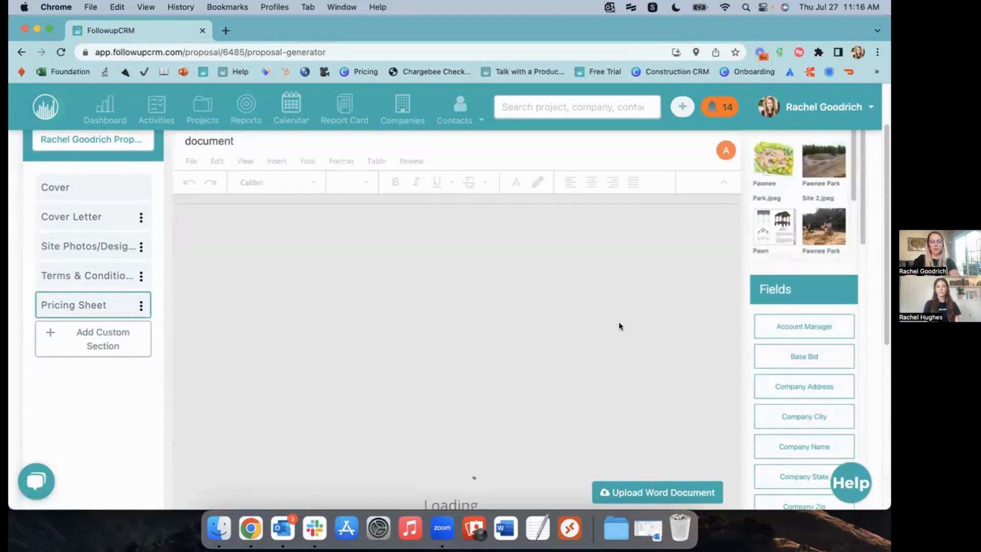
{"action": "scroll", "coordinate": [490, 349], "scroll_direction": "down", "scroll_amount": 4}
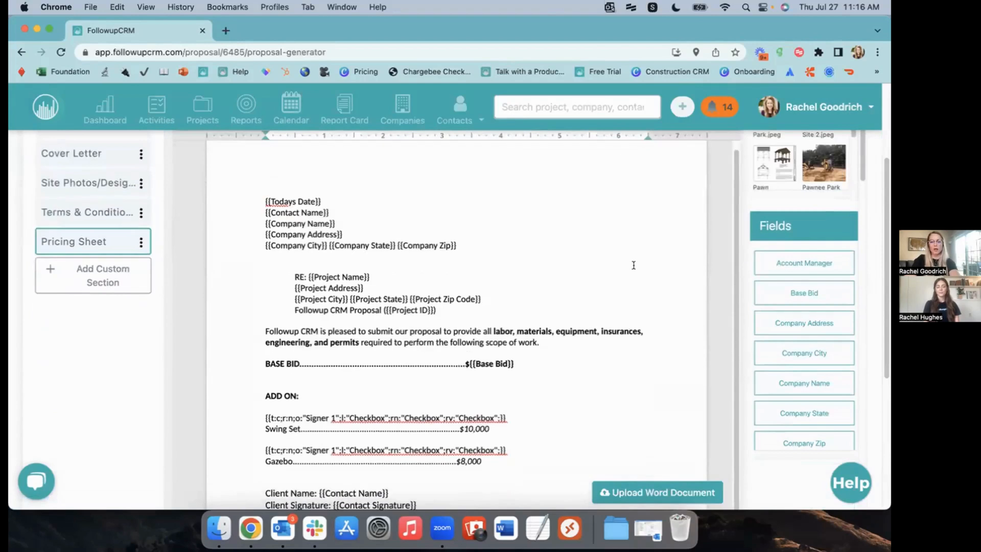
{"action": "left_click_drag", "start_coordinate": [491, 349], "coordinate": [466, 349]}
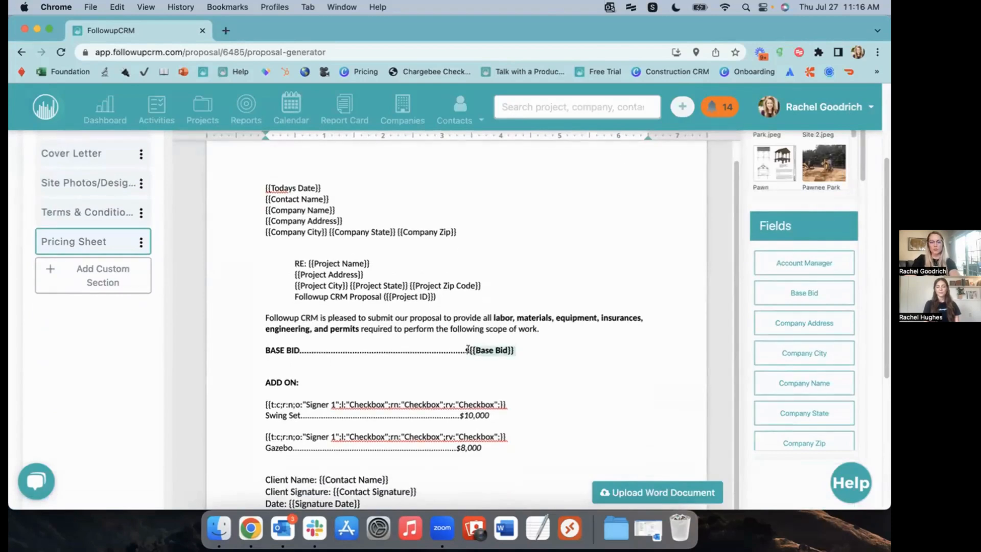
{"action": "left_click", "coordinate": [521, 347]}
{"action": "scroll", "coordinate": [601, 344], "scroll_direction": "down", "scroll_amount": 2}
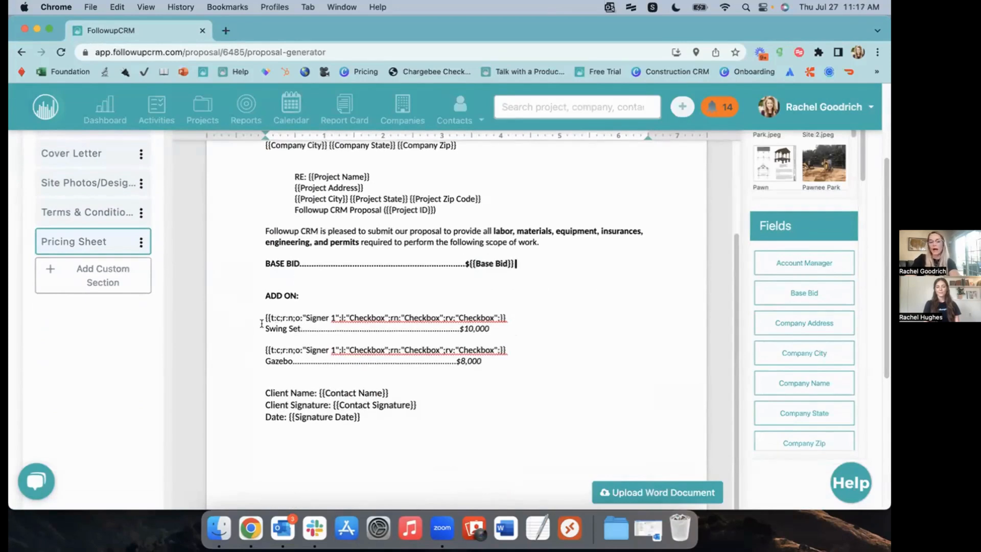
{"action": "scroll", "coordinate": [560, 362], "scroll_direction": "up", "scroll_amount": 5}
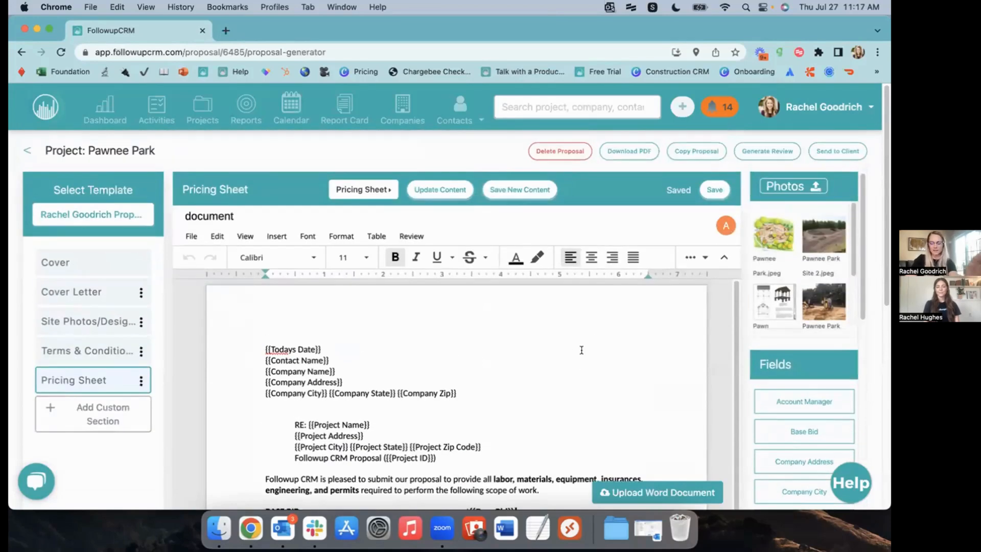
{"action": "left_click", "coordinate": [774, 149]}
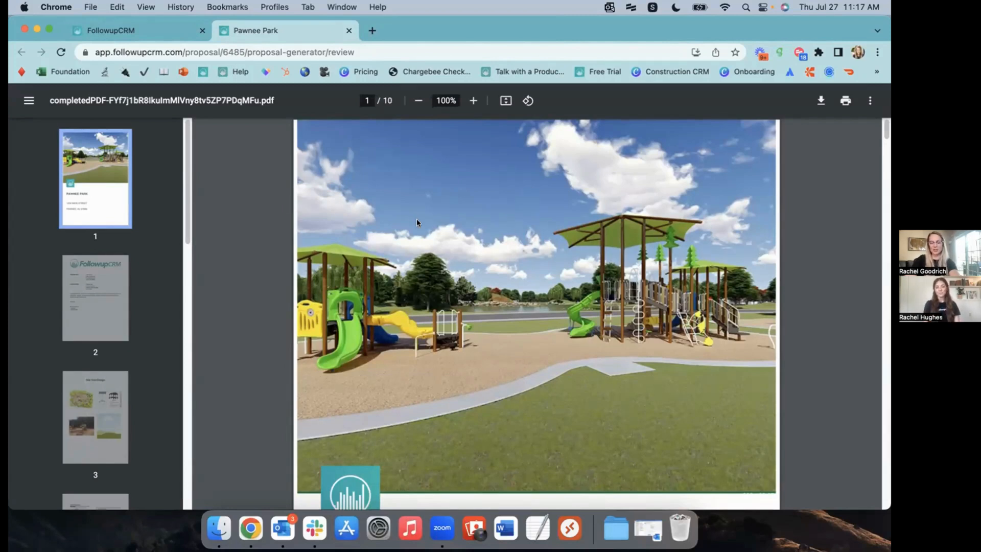
Scroll through all 10 pages of the Pawnee Park review PDF, then return to the FollowupCRM editor
{"action": "scroll", "coordinate": [412, 221], "scroll_direction": "down", "scroll_amount": 10}
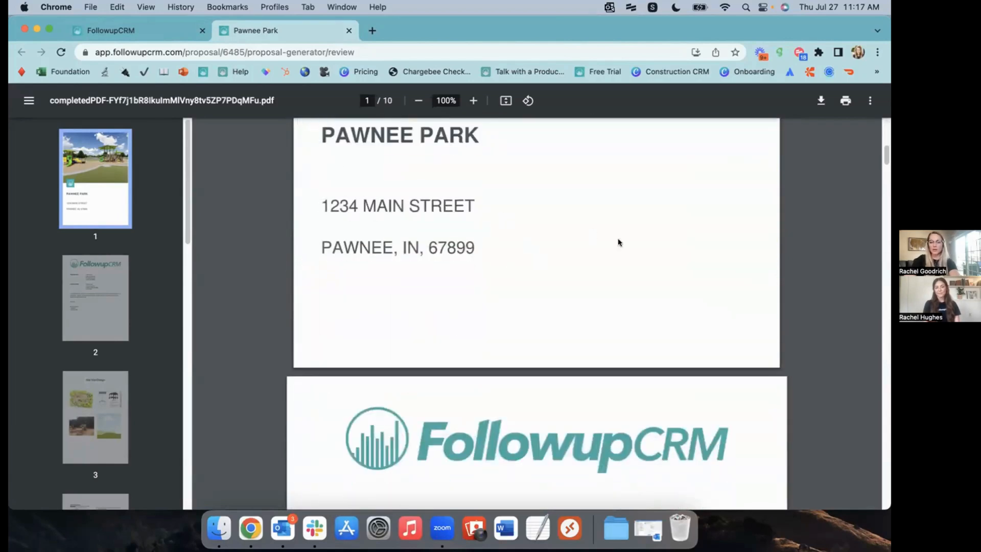
{"action": "scroll", "coordinate": [560, 228], "scroll_direction": "down", "scroll_amount": 5}
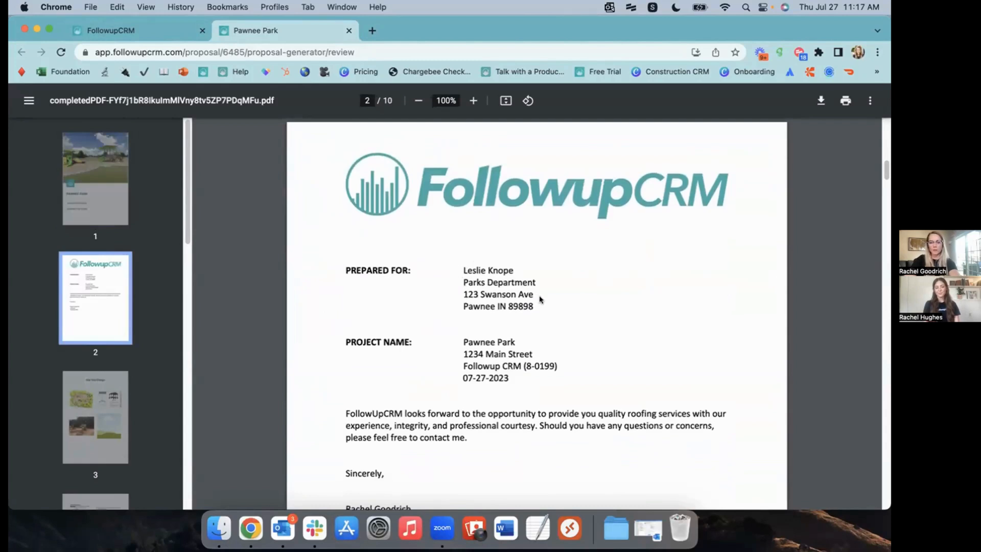
{"action": "scroll", "coordinate": [532, 300], "scroll_direction": "down", "scroll_amount": 2}
{"action": "scroll", "coordinate": [534, 304], "scroll_direction": "down", "scroll_amount": 3}
{"action": "scroll", "coordinate": [526, 350], "scroll_direction": "down", "scroll_amount": 20}
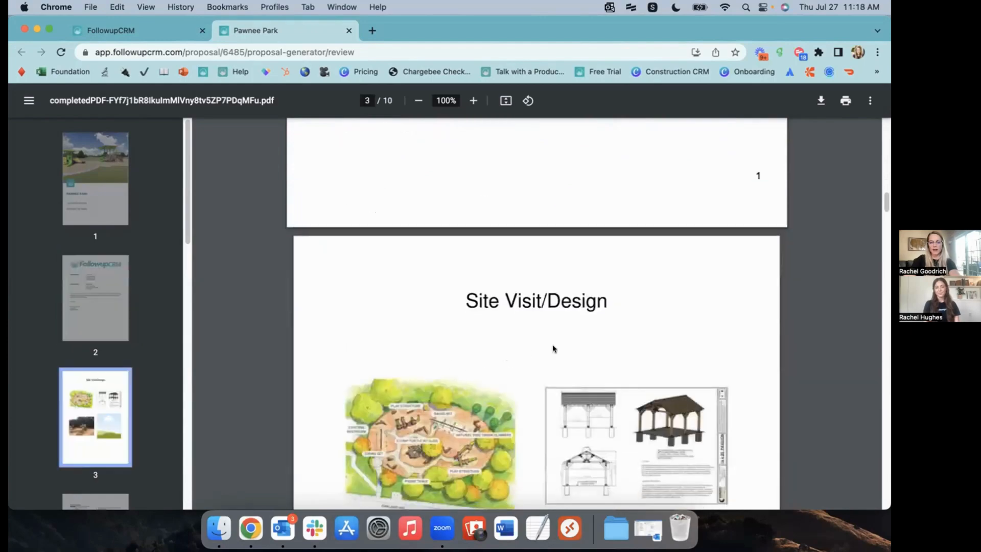
{"action": "scroll", "coordinate": [564, 330], "scroll_direction": "down", "scroll_amount": 20}
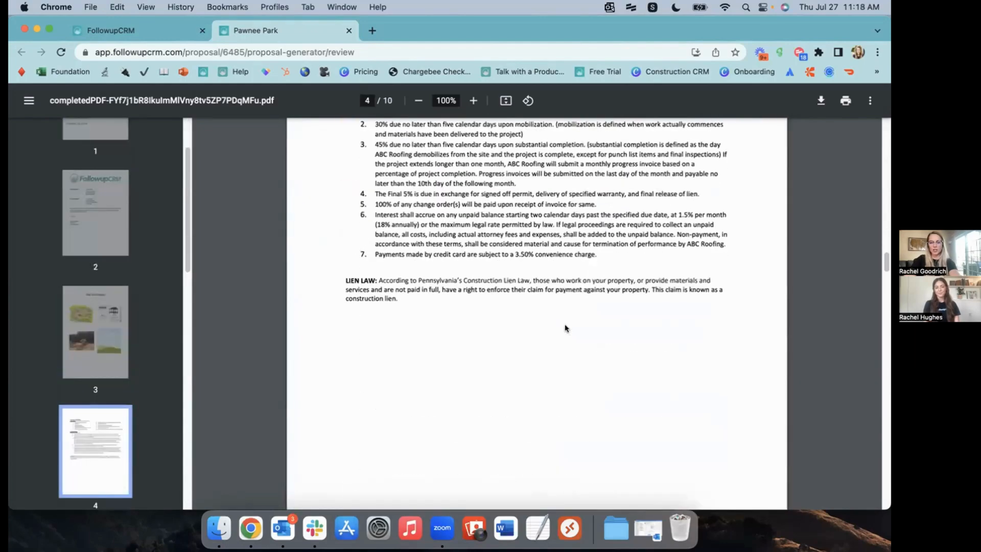
{"action": "scroll", "coordinate": [563, 329], "scroll_direction": "down", "scroll_amount": 20}
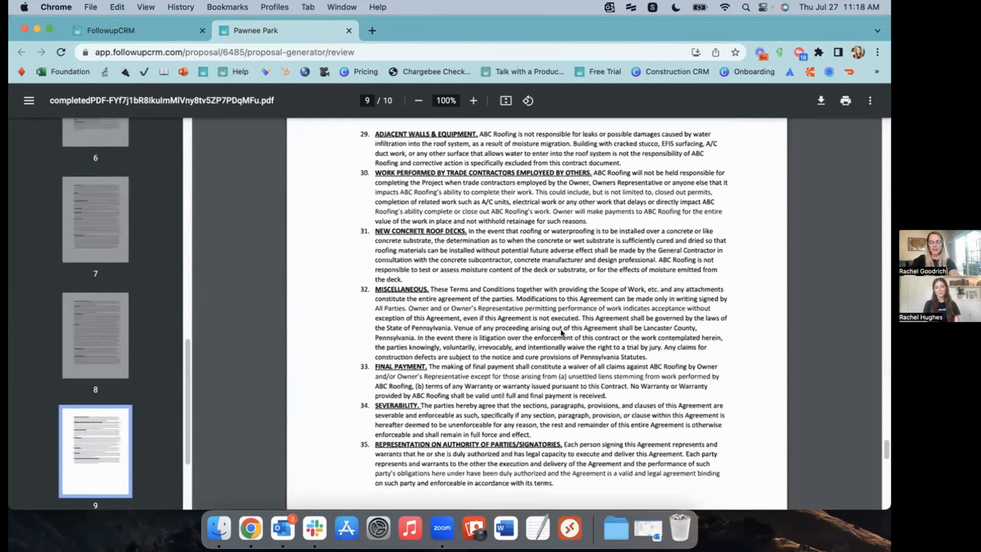
{"action": "scroll", "coordinate": [638, 348], "scroll_direction": "up", "scroll_amount": 5}
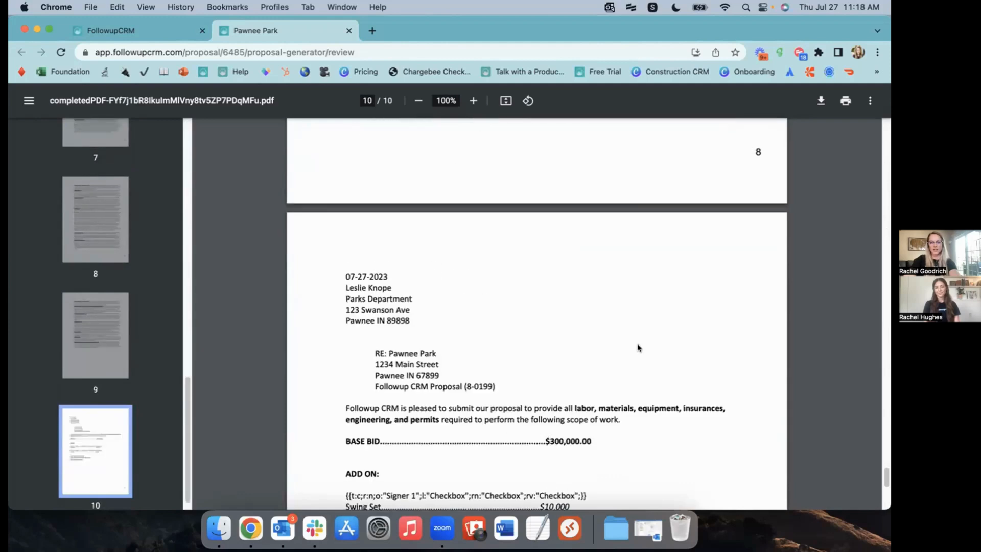
{"action": "scroll", "coordinate": [594, 432], "scroll_direction": "down", "scroll_amount": 2}
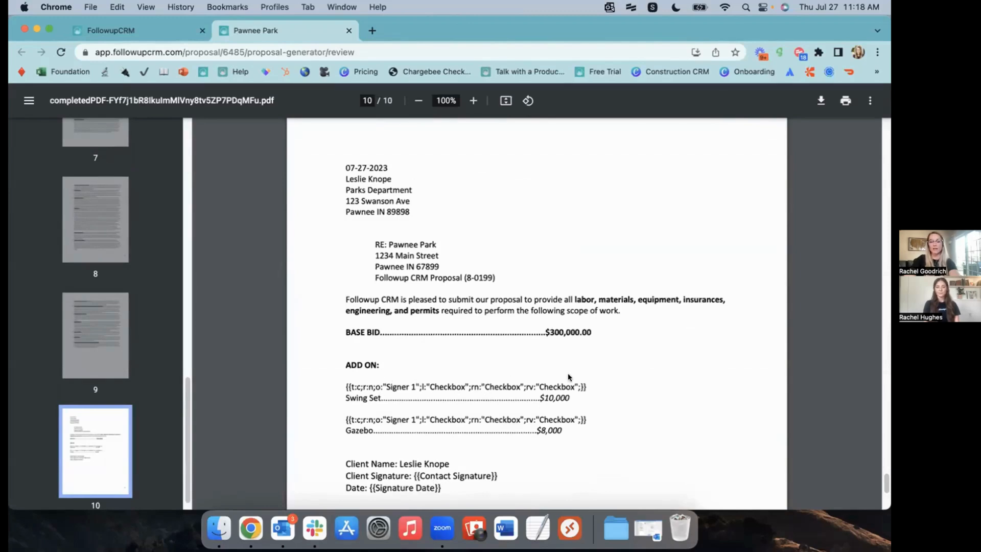
{"action": "scroll", "coordinate": [568, 377], "scroll_direction": "up", "scroll_amount": 20}
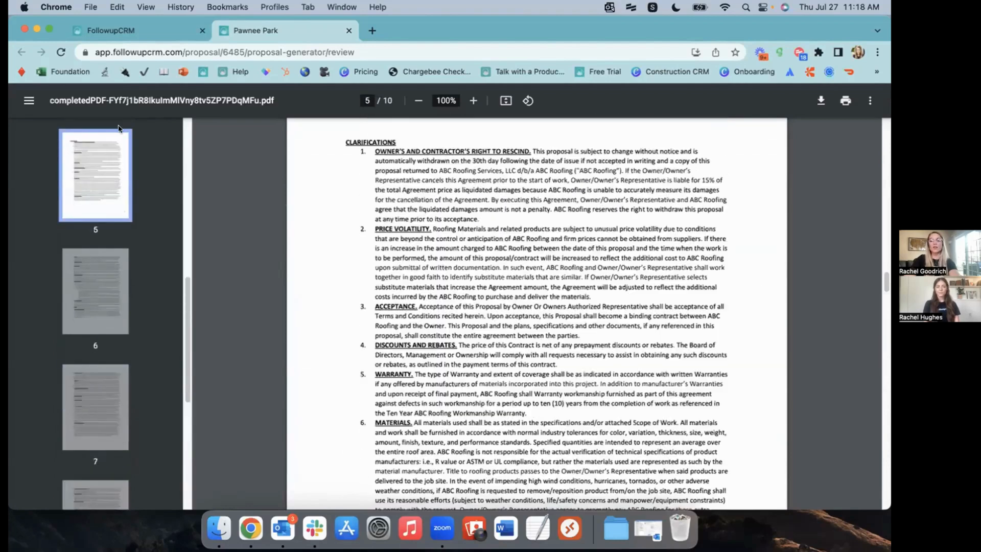
{"action": "left_click", "coordinate": [140, 28]}
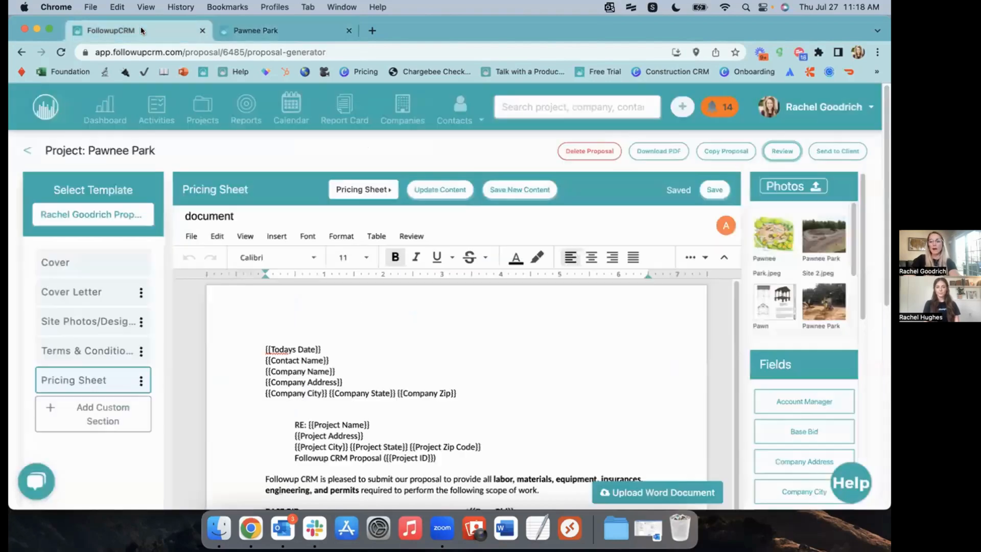
Address the proposal for signing to the client's suggested e-mail address
{"action": "left_click", "coordinate": [835, 149]}
{"action": "left_click", "coordinate": [432, 173]}
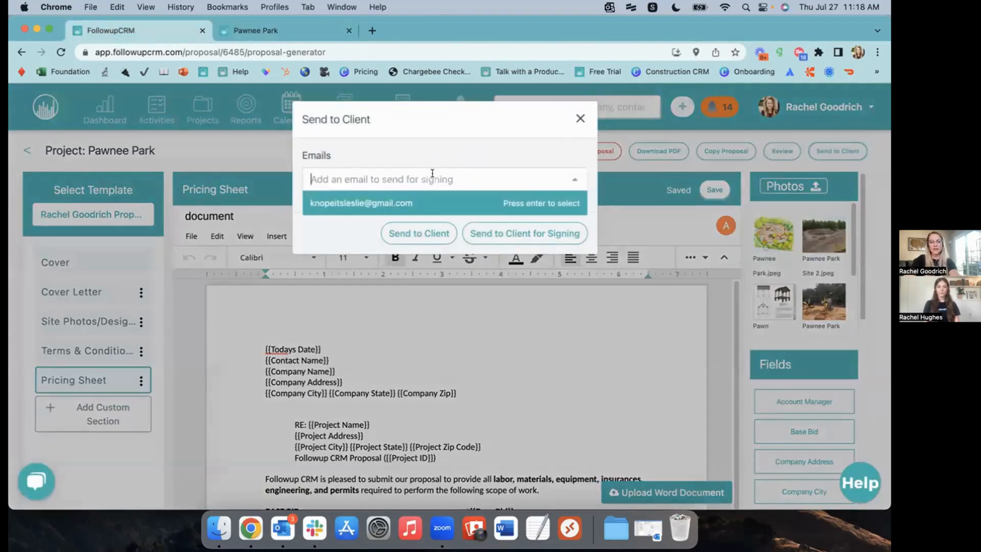
{"action": "left_click", "coordinate": [324, 204]}
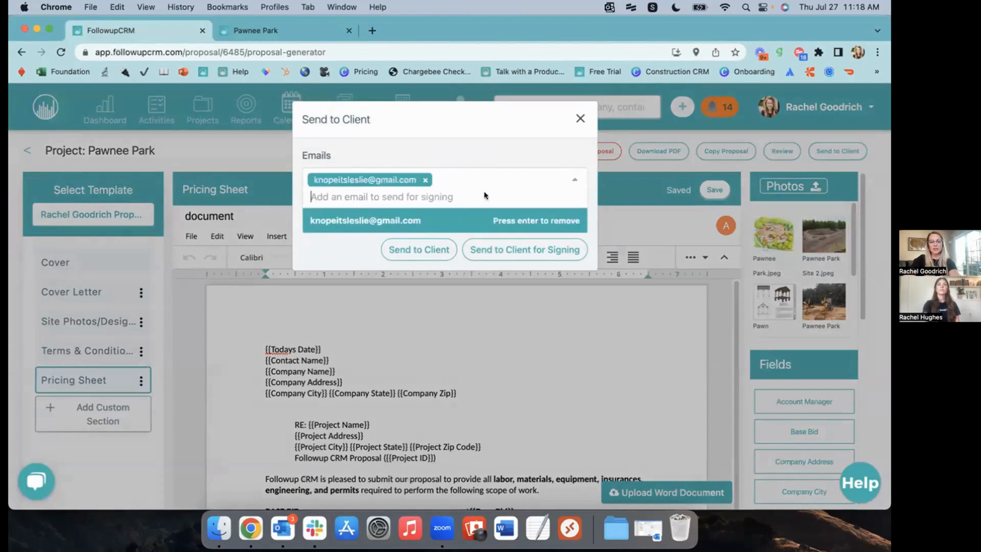
{"action": "left_click", "coordinate": [528, 249]}
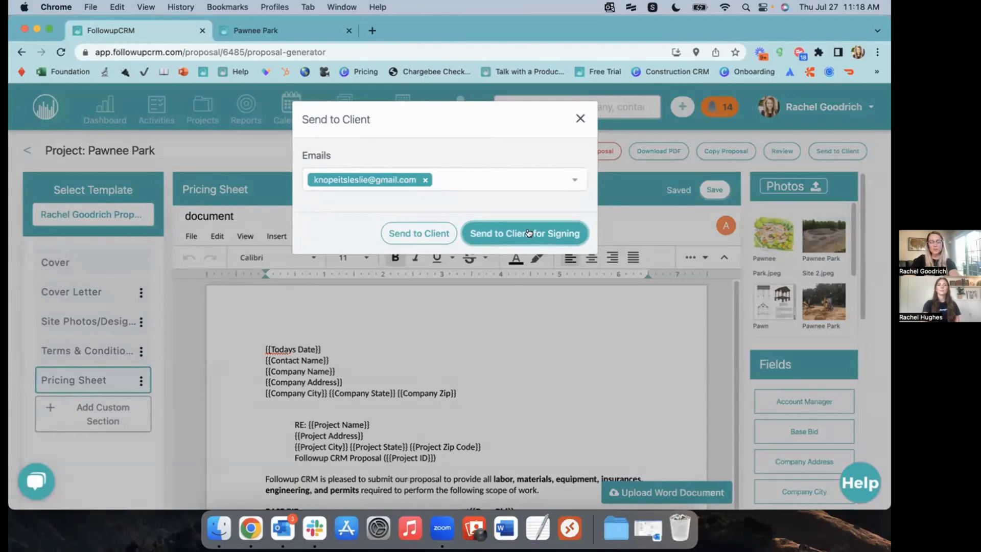
{"action": "left_click", "coordinate": [529, 233]}
Replace the default message with a short greeting to the client and send the email
{"action": "scroll", "coordinate": [574, 286], "scroll_direction": "down", "scroll_amount": 2}
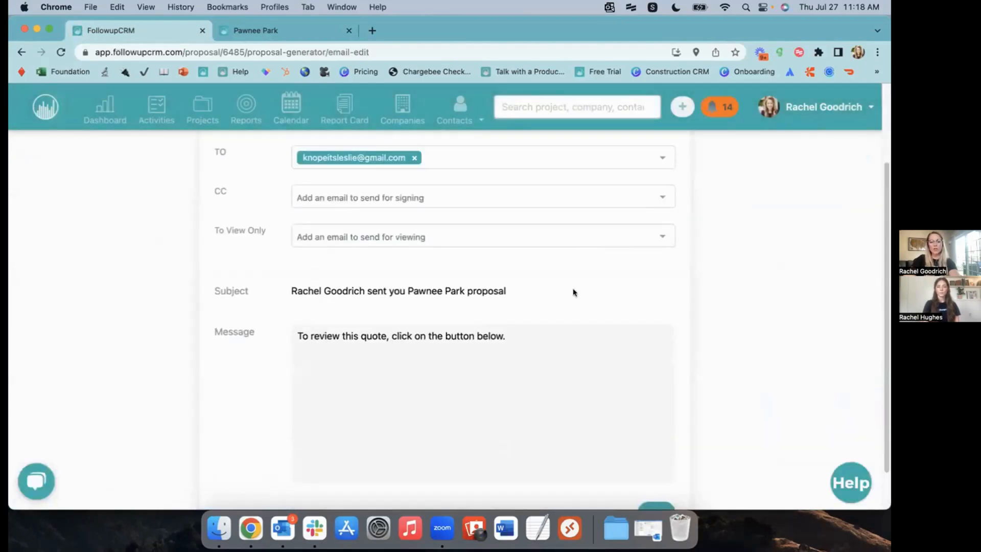
{"action": "left_click_drag", "start_coordinate": [537, 343], "coordinate": [248, 325]}
{"action": "type", "text": "Hi Leslie, here's our proposal. Talk soon!"}
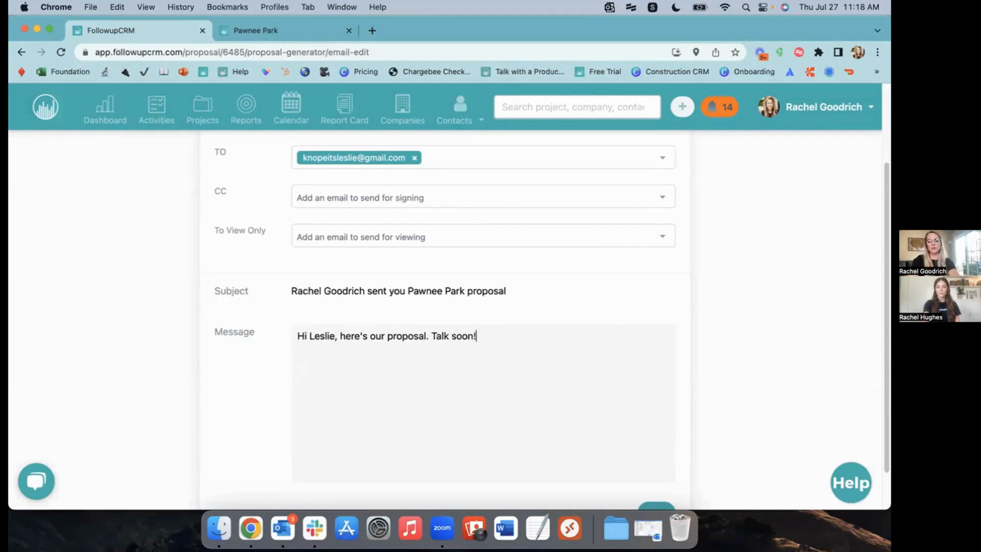
{"action": "scroll", "coordinate": [613, 408], "scroll_direction": "down", "scroll_amount": 2}
{"action": "left_click", "coordinate": [665, 463]}
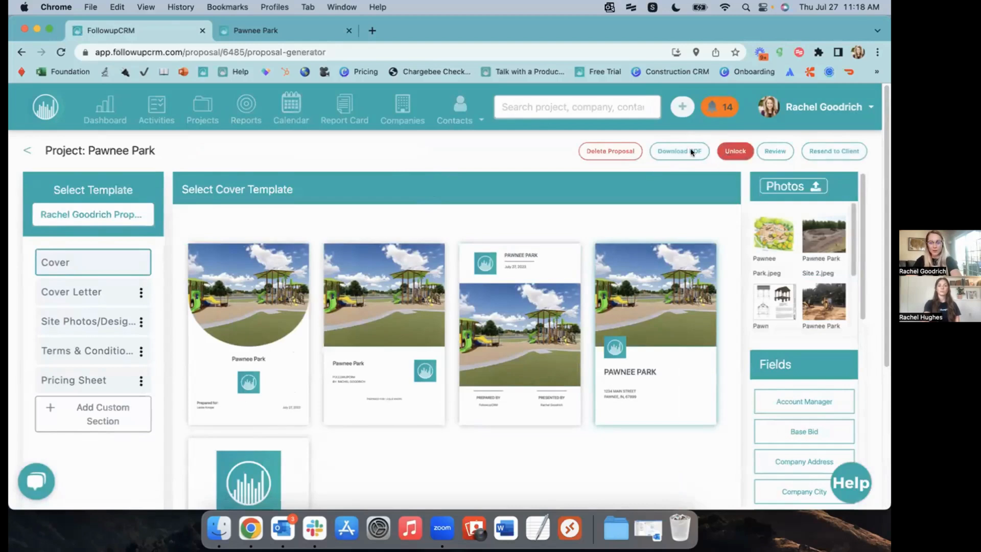
Back on the Pawnee Park project, check when v1 was sent and mark Site Visit done
{"action": "left_click", "coordinate": [29, 150]}
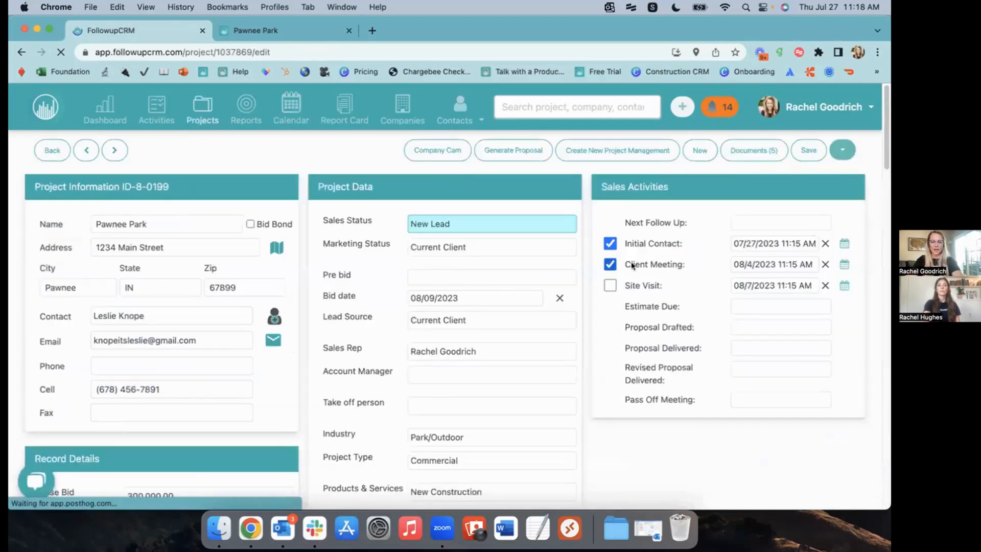
{"action": "scroll", "coordinate": [777, 263], "scroll_direction": "down", "scroll_amount": 5}
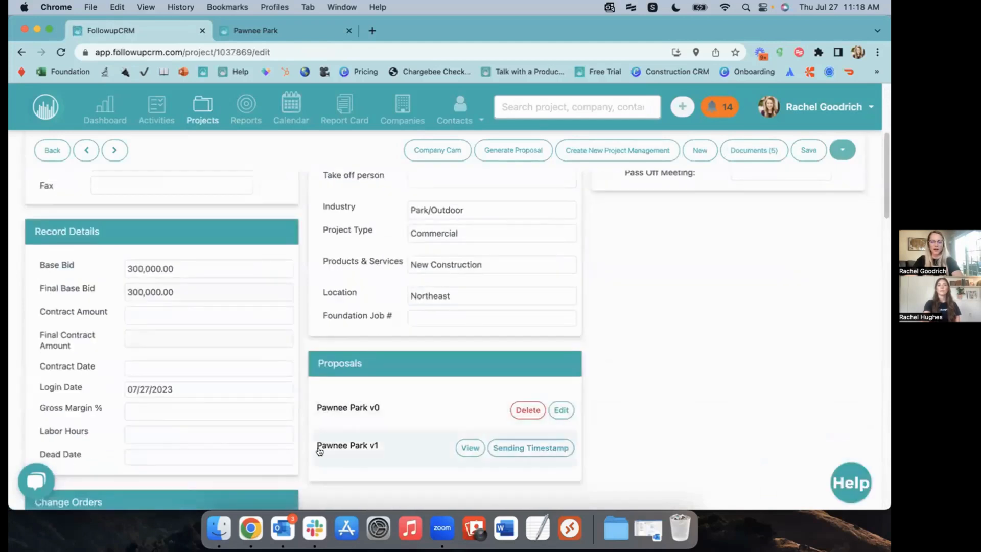
{"action": "scroll", "coordinate": [358, 440], "scroll_direction": "down", "scroll_amount": 1}
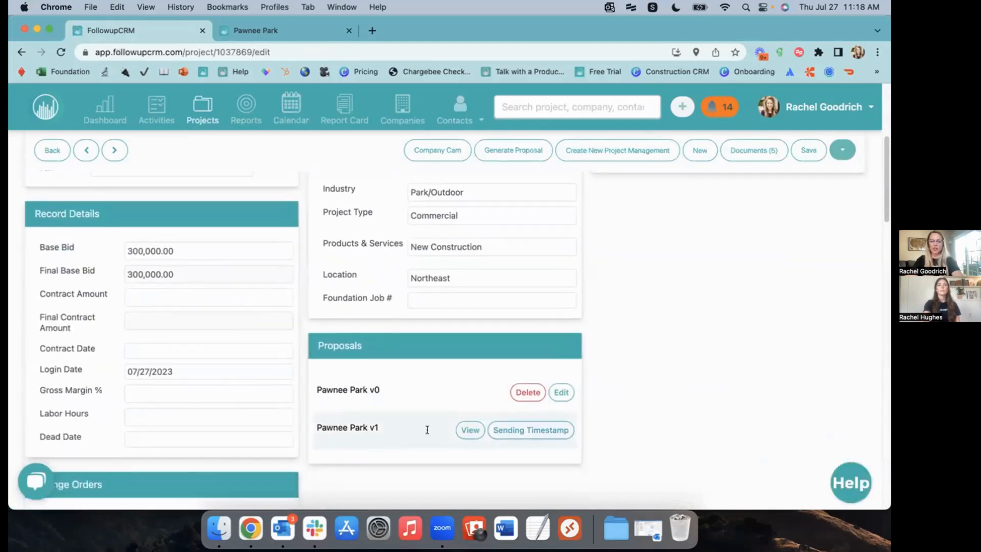
{"action": "left_click", "coordinate": [536, 440]}
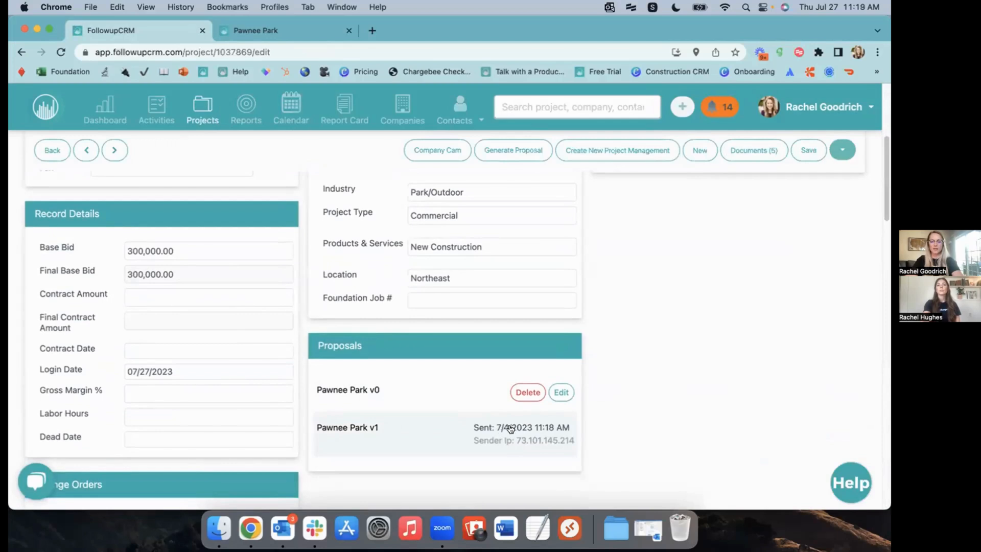
{"action": "scroll", "coordinate": [652, 409], "scroll_direction": "up", "scroll_amount": 5}
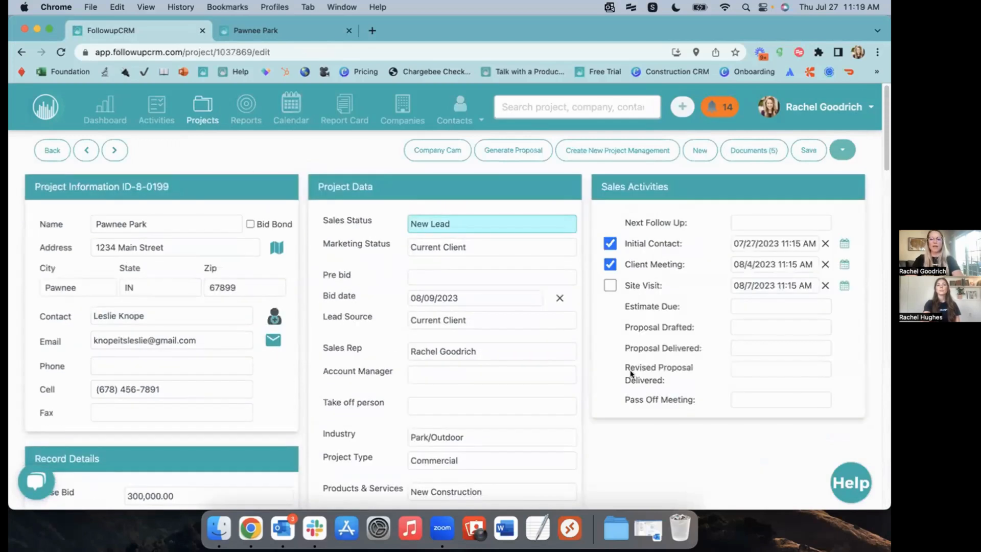
{"action": "left_click", "coordinate": [609, 284]}
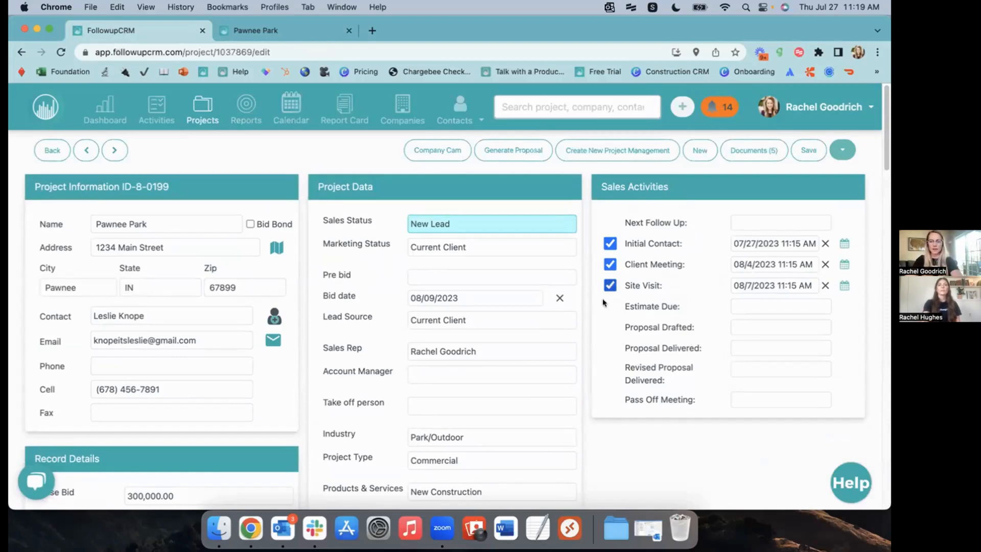
Set the Proposal Delivered date to August 9, 2023
{"action": "left_click", "coordinate": [743, 349]}
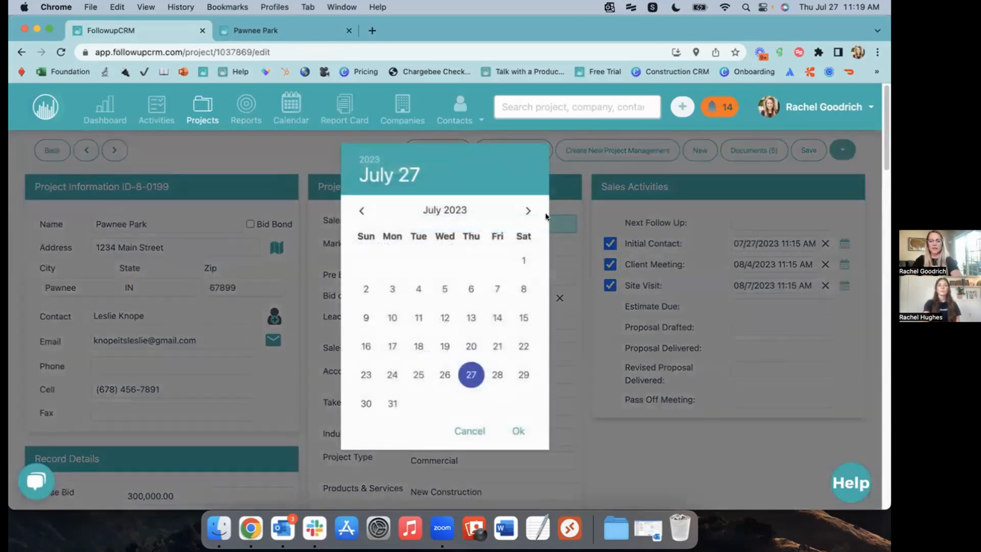
{"action": "left_click", "coordinate": [527, 211]}
{"action": "left_click", "coordinate": [444, 287]}
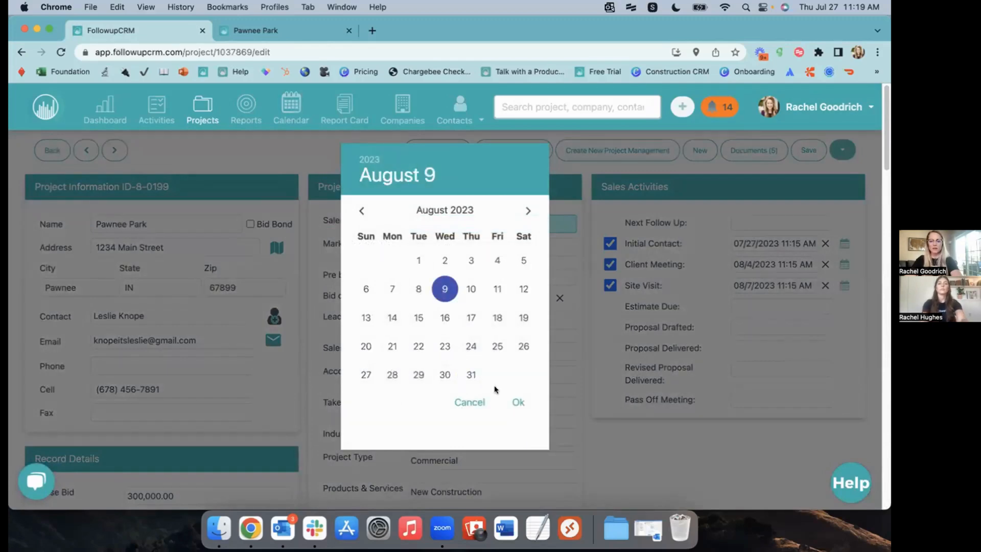
{"action": "left_click", "coordinate": [516, 402]}
{"action": "left_click", "coordinate": [514, 400]}
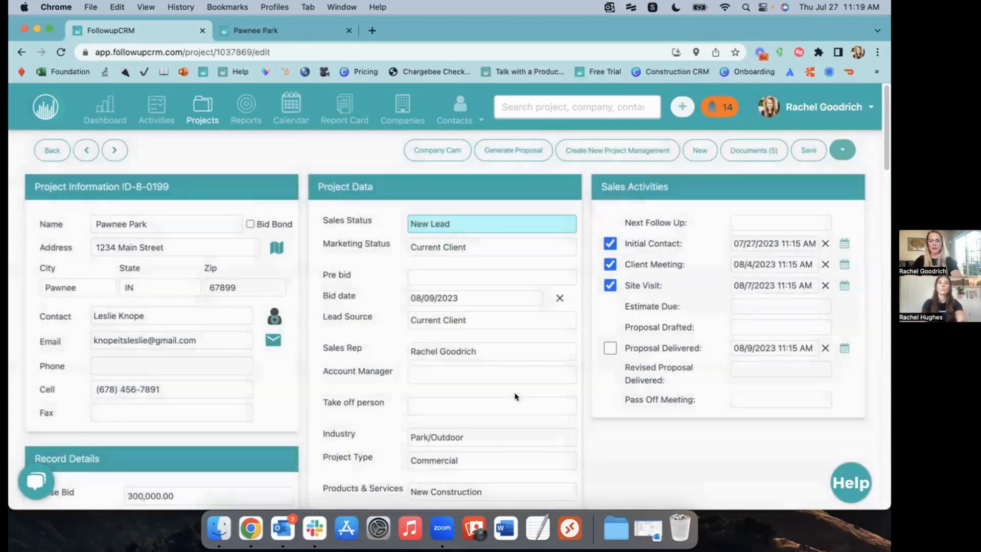
{"action": "scroll", "coordinate": [798, 380], "scroll_direction": "down", "scroll_amount": 3}
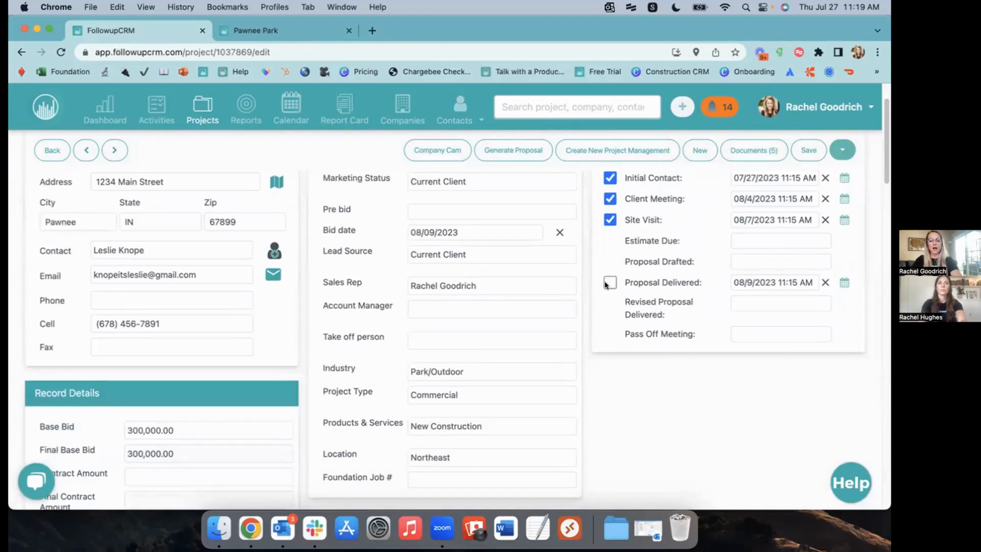
Set the Proposal Drafted date to August 9, 2023 and mark it done
{"action": "left_click", "coordinate": [737, 266]}
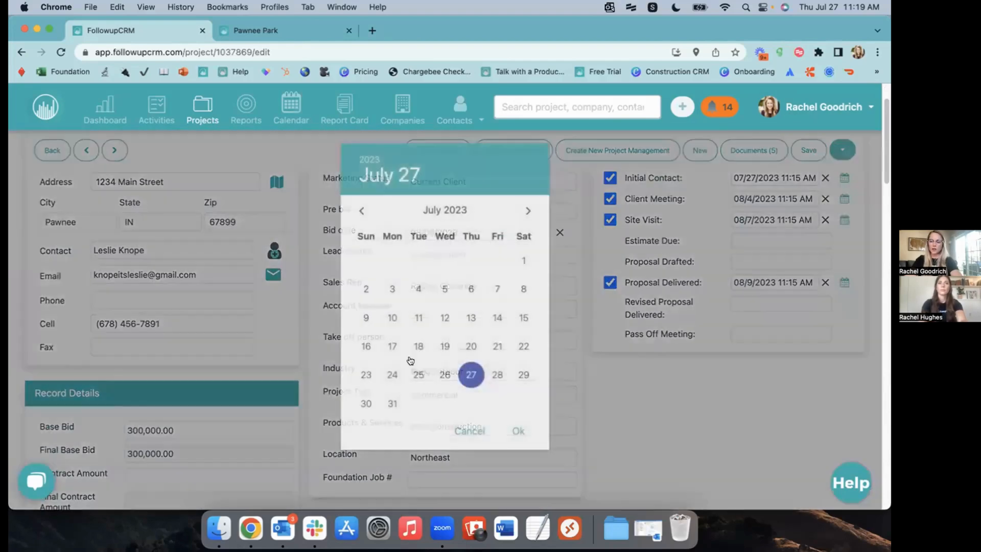
{"action": "left_click", "coordinate": [528, 211]}
{"action": "left_click", "coordinate": [452, 285]}
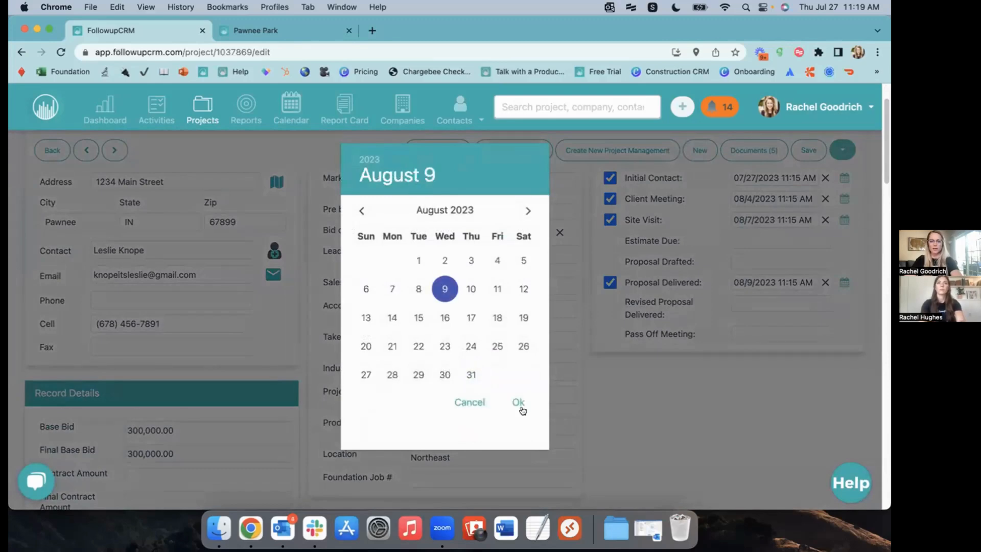
{"action": "left_click", "coordinate": [518, 403]}
{"action": "left_click", "coordinate": [518, 394]}
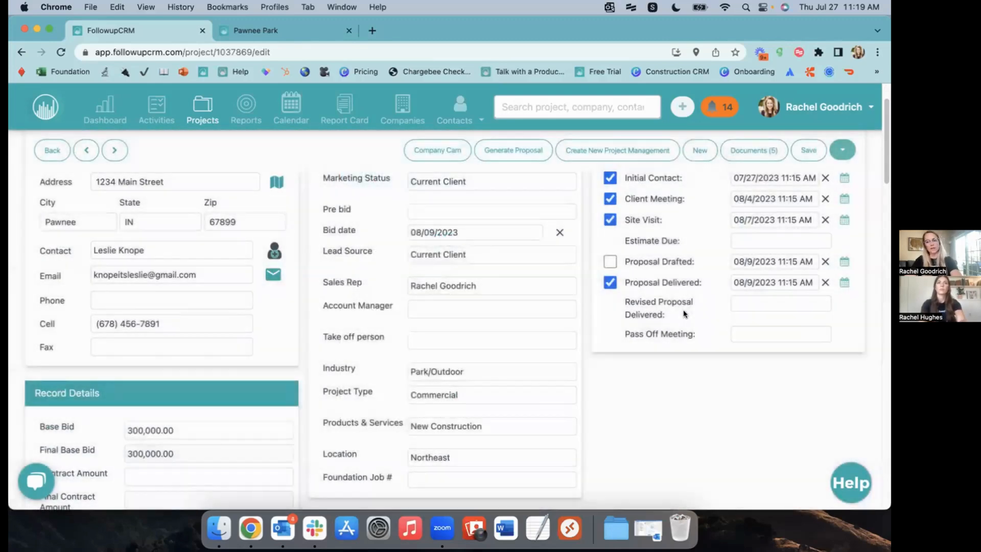
{"action": "left_click", "coordinate": [608, 262]}
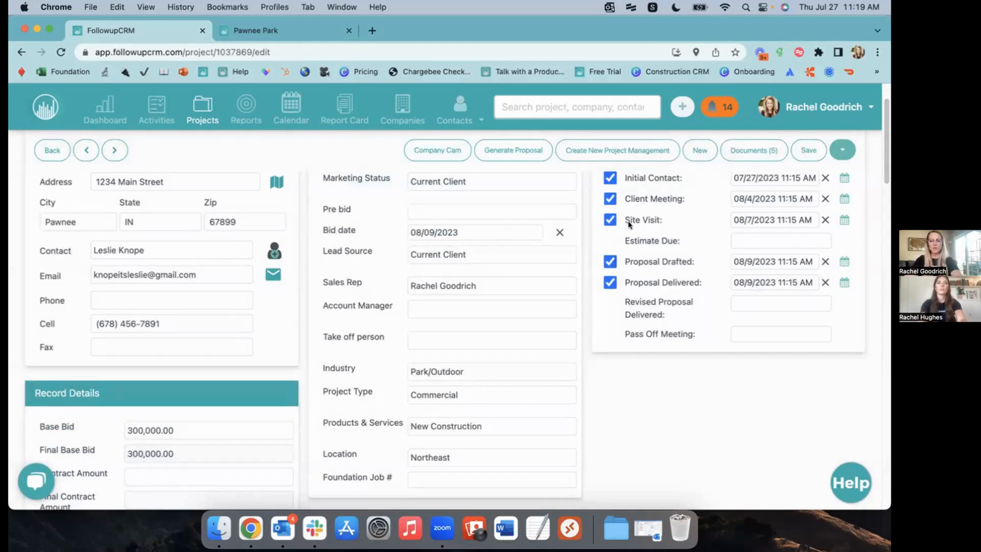
Save the project changes and check the client's inbox in Outlook
{"action": "scroll", "coordinate": [684, 327], "scroll_direction": "down", "scroll_amount": 1}
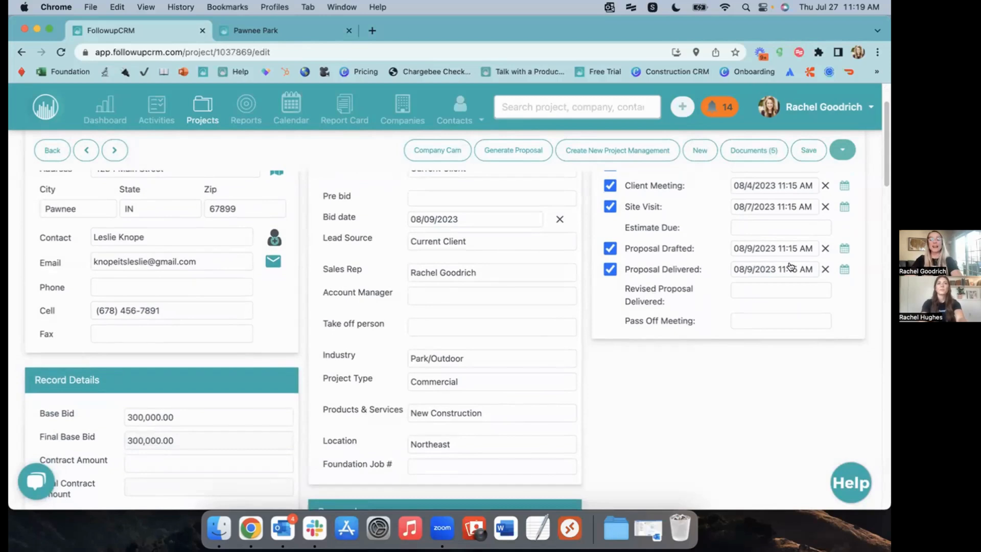
{"action": "scroll", "coordinate": [808, 370], "scroll_direction": "up", "scroll_amount": 3}
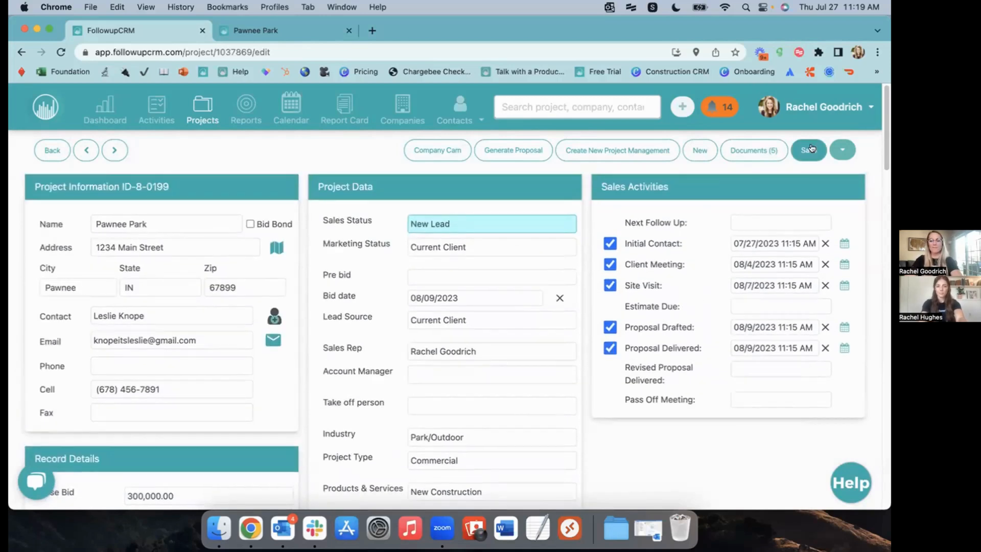
{"action": "left_click", "coordinate": [809, 151]}
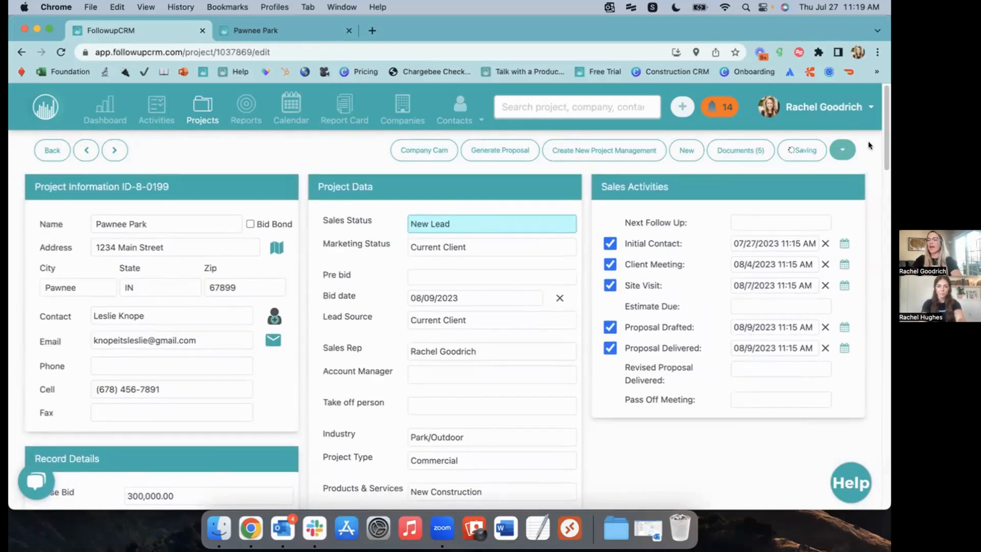
{"action": "left_click", "coordinate": [283, 528]}
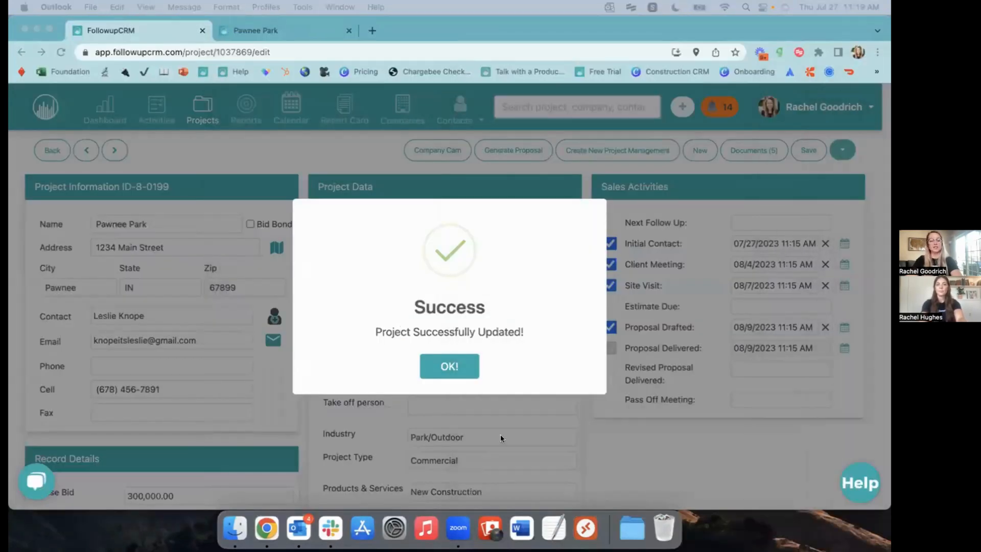
{"action": "left_click", "coordinate": [450, 367]}
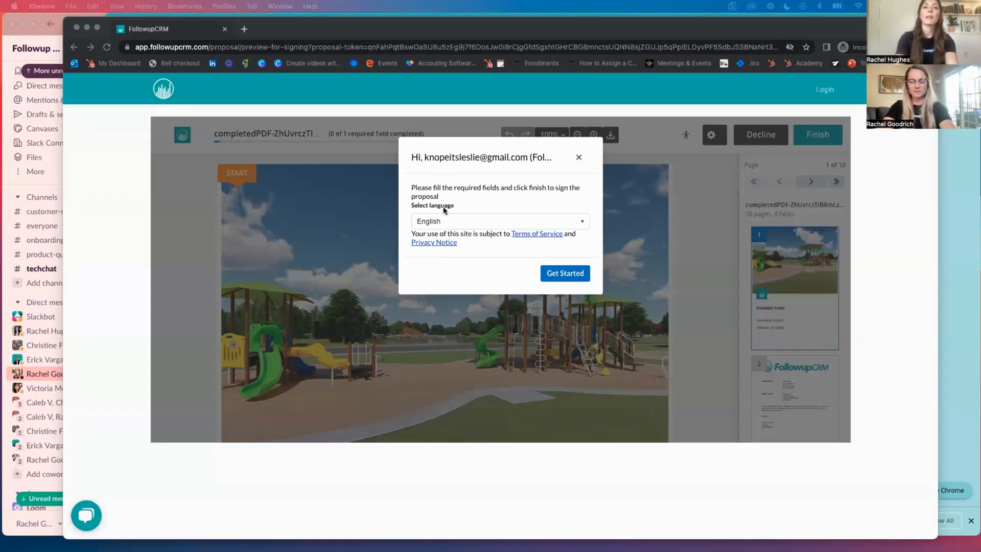
As the client, include the Swing Set and Gazebo add-ons in the proposal
{"action": "left_click", "coordinate": [558, 275]}
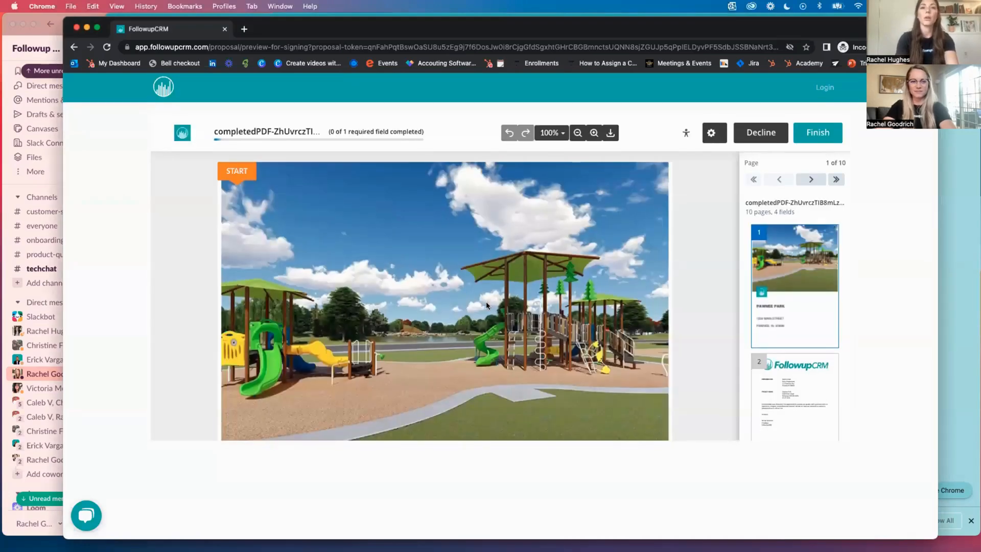
{"action": "left_click", "coordinate": [235, 171]}
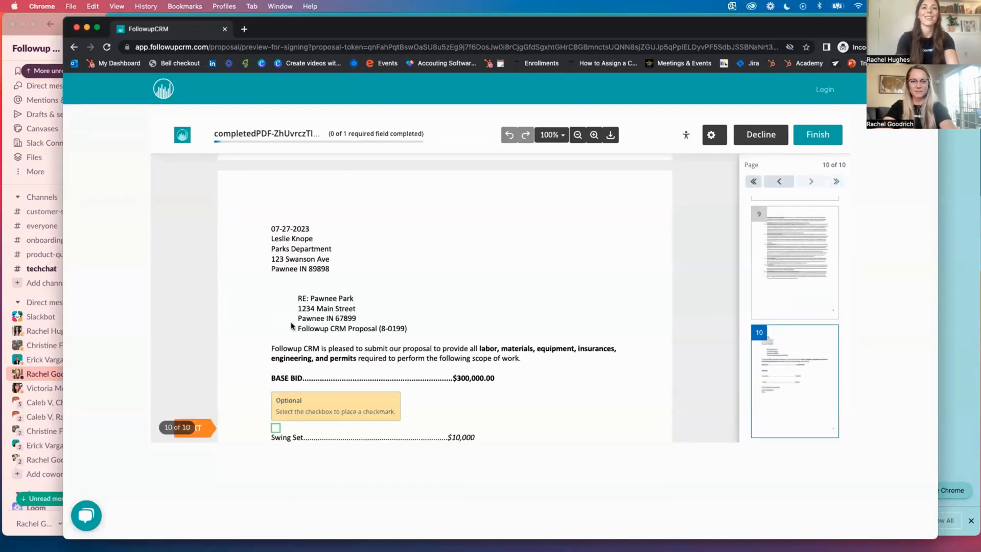
{"action": "left_click", "coordinate": [276, 429]}
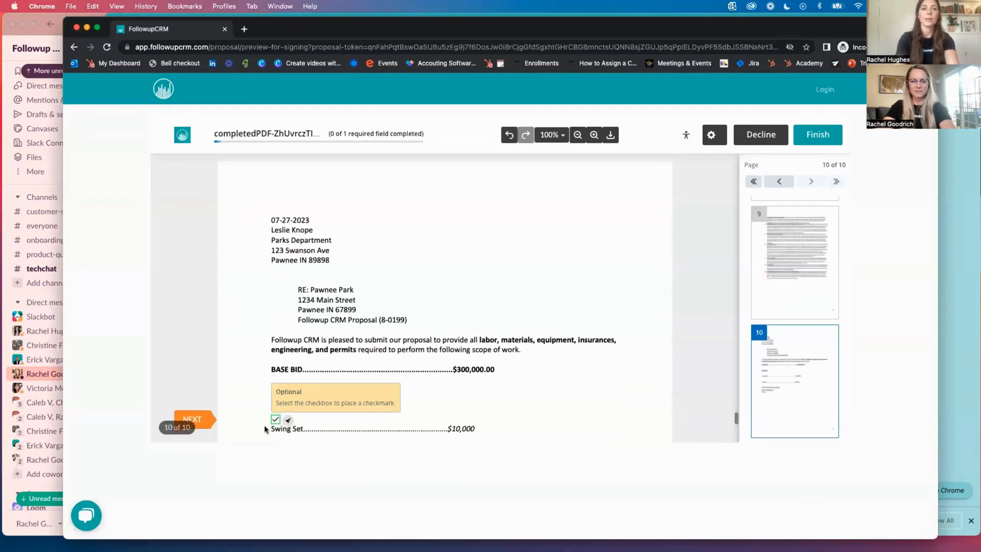
{"action": "left_click", "coordinate": [199, 420]}
{"action": "left_click", "coordinate": [277, 428]}
{"action": "left_click", "coordinate": [199, 429]}
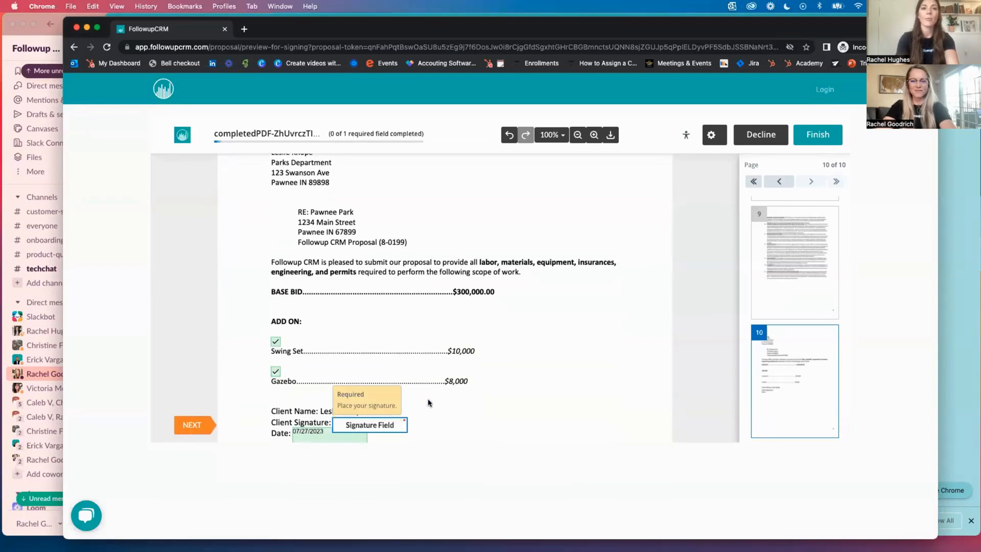
Type the client's name as the signature, apply it, and submit the signed proposal
{"action": "left_click", "coordinate": [368, 425]}
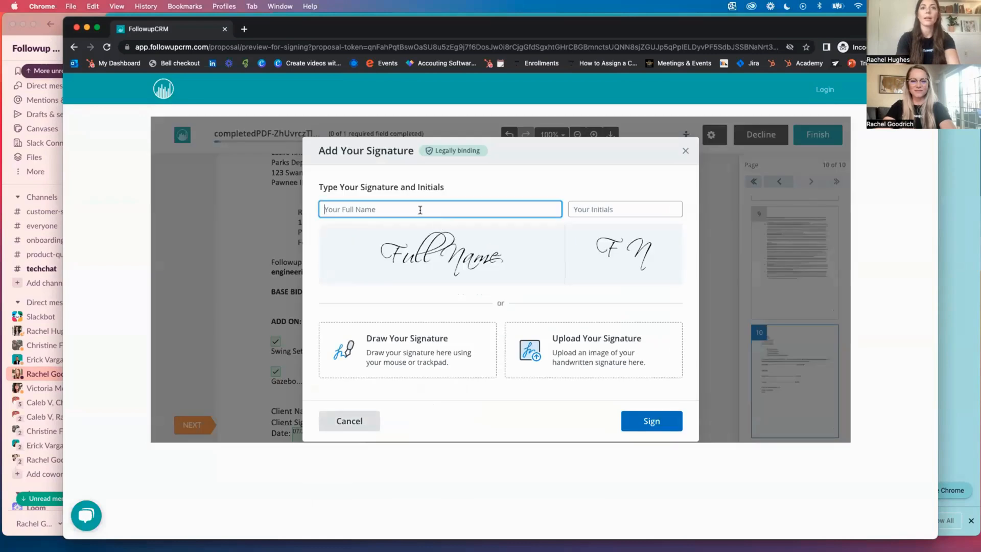
{"action": "type", "text": "Leslie Knope"}
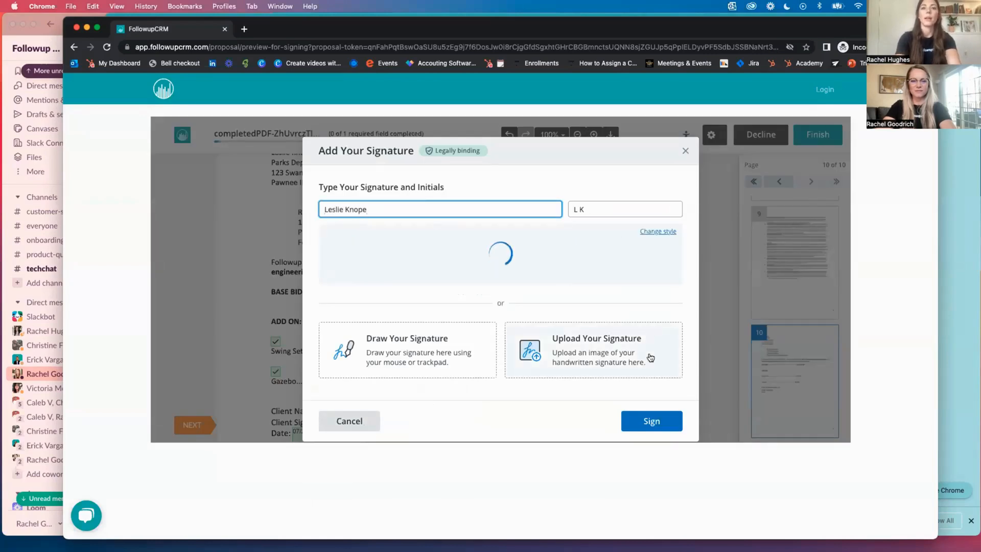
{"action": "left_click", "coordinate": [657, 427]}
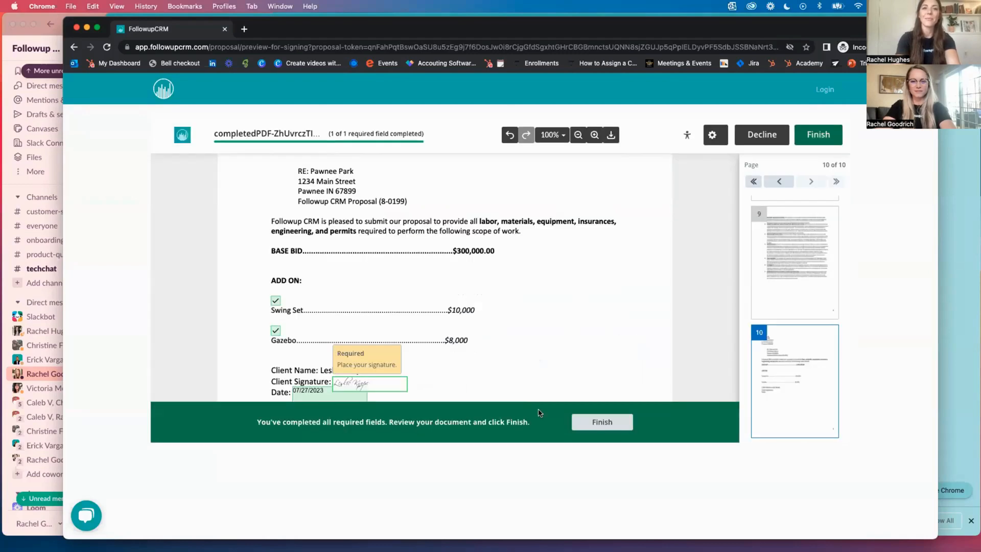
{"action": "scroll", "coordinate": [466, 363], "scroll_direction": "down", "scroll_amount": 2}
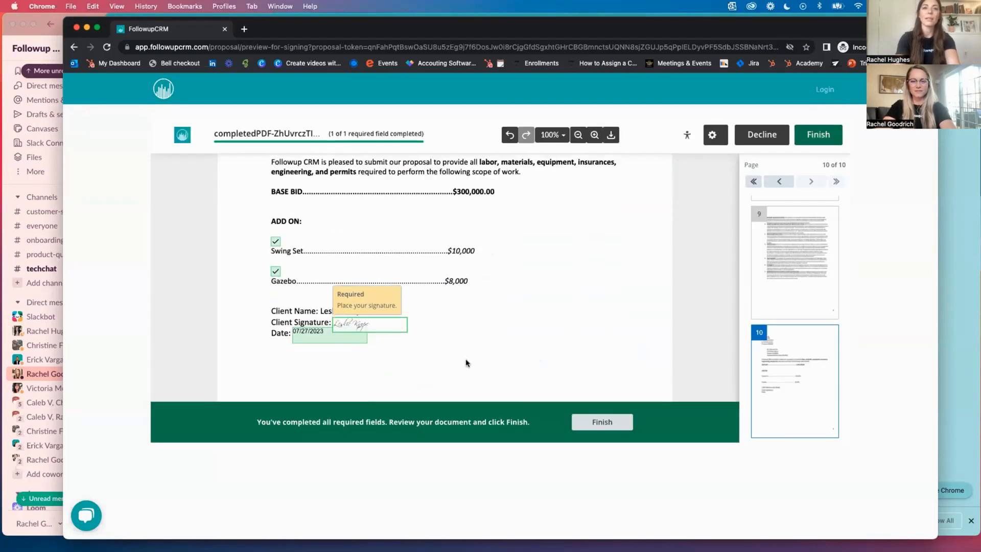
{"action": "left_click", "coordinate": [315, 339]}
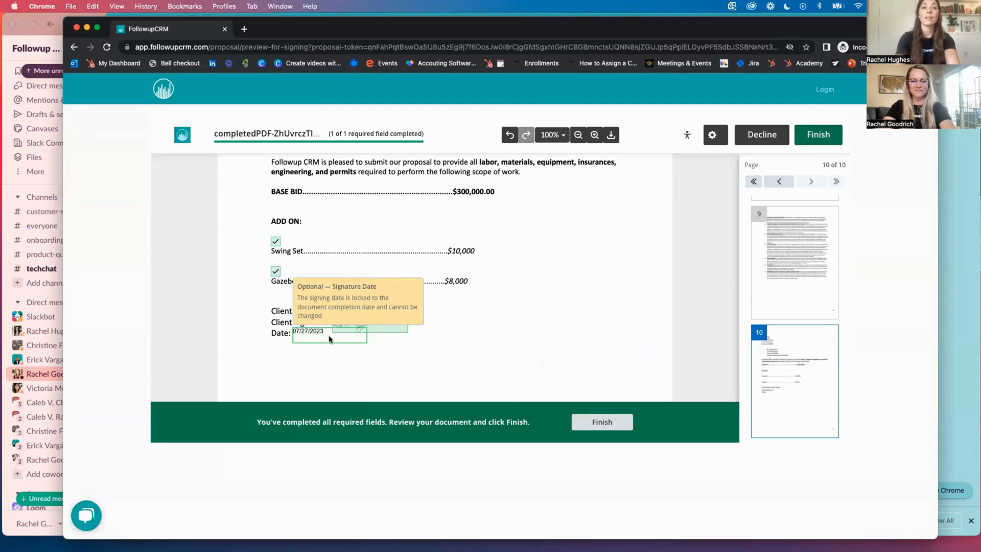
{"action": "scroll", "coordinate": [566, 328], "scroll_direction": "up", "scroll_amount": 3}
{"action": "scroll", "coordinate": [566, 328], "scroll_direction": "down", "scroll_amount": 7}
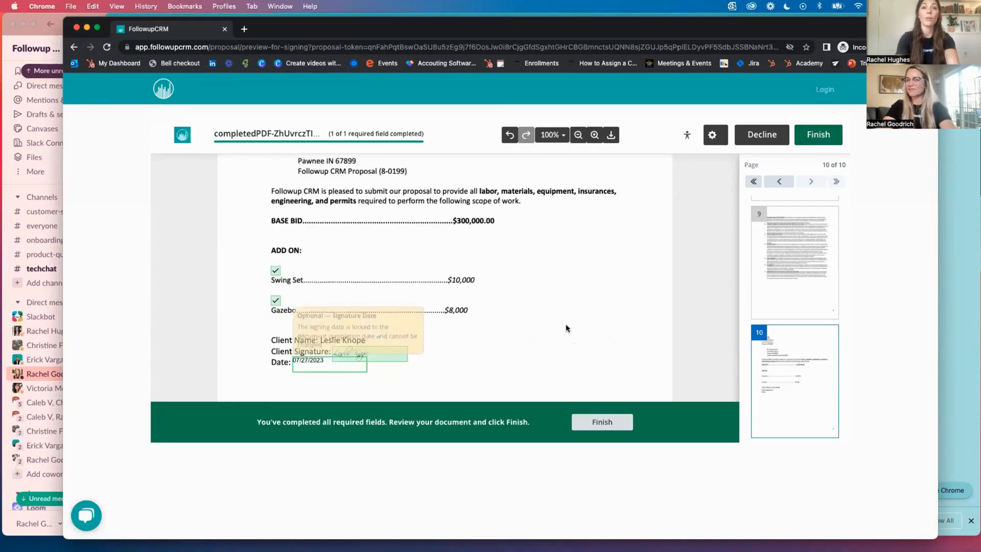
{"action": "scroll", "coordinate": [566, 328], "scroll_direction": "up", "scroll_amount": 4}
{"action": "scroll", "coordinate": [566, 328], "scroll_direction": "down", "scroll_amount": 1}
{"action": "left_click", "coordinate": [602, 422]}
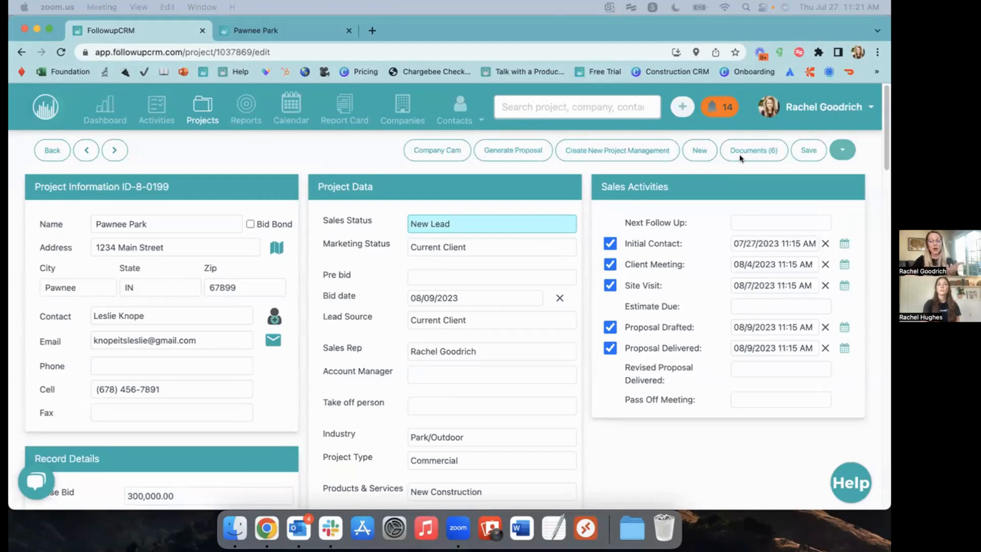
Show the signature timestamp for Pawnee Park v1
{"action": "scroll", "coordinate": [746, 158], "scroll_direction": "down", "scroll_amount": 5}
{"action": "left_click", "coordinate": [524, 402]}
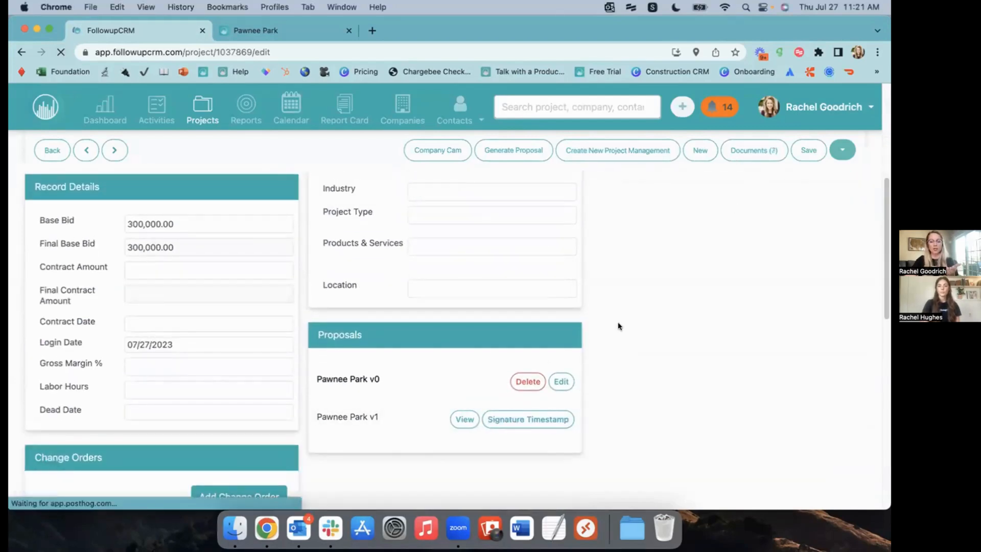
{"action": "left_click", "coordinate": [521, 404]}
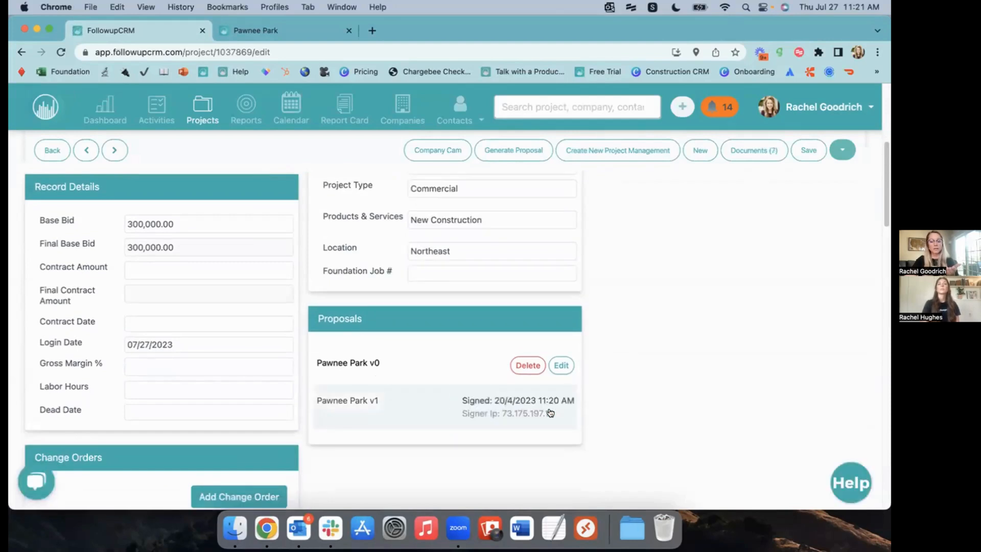
{"action": "scroll", "coordinate": [567, 373], "scroll_direction": "up", "scroll_amount": 5}
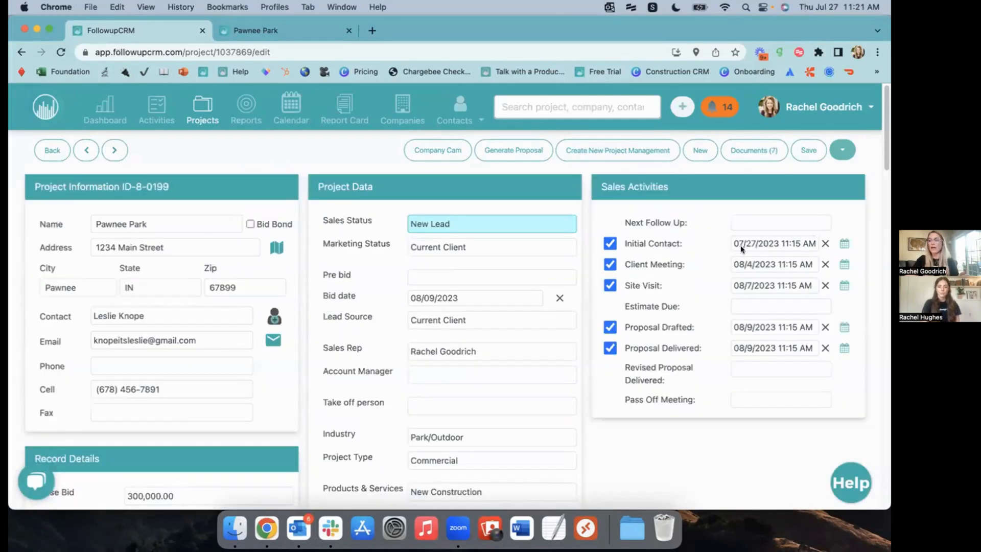
Review the signed Pawnee Park.pdf in the project's Proposal documents folder
{"action": "left_click", "coordinate": [754, 150]}
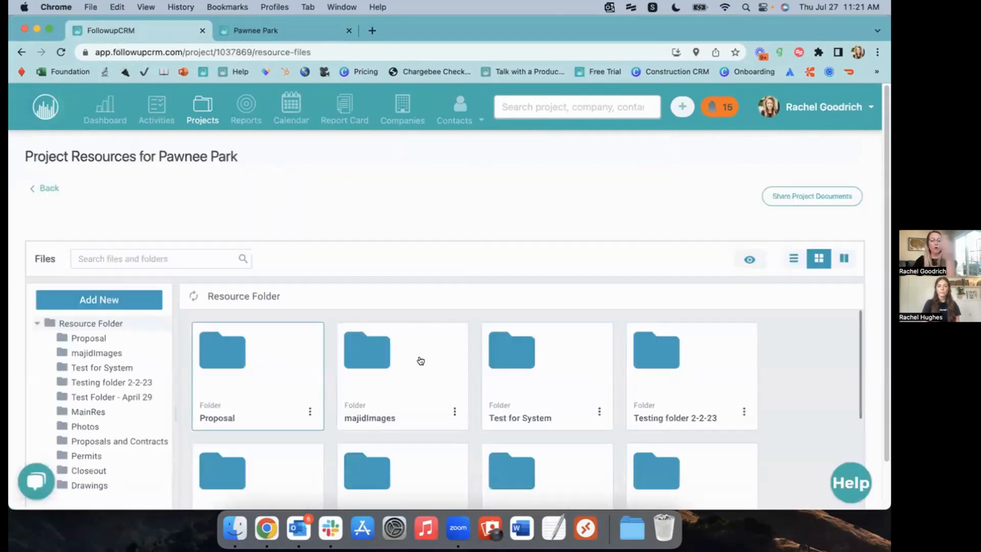
{"action": "left_click", "coordinate": [293, 362]}
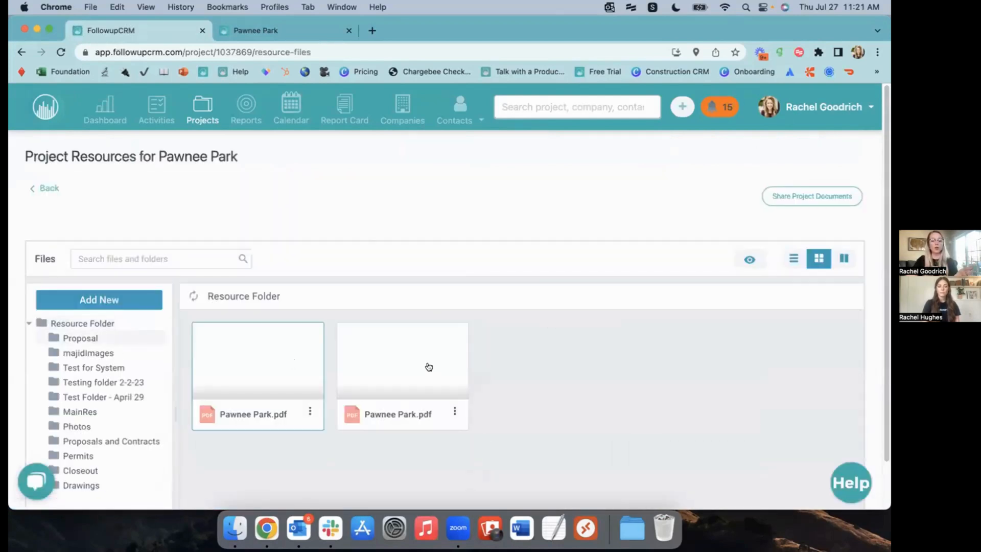
{"action": "left_click", "coordinate": [429, 366]}
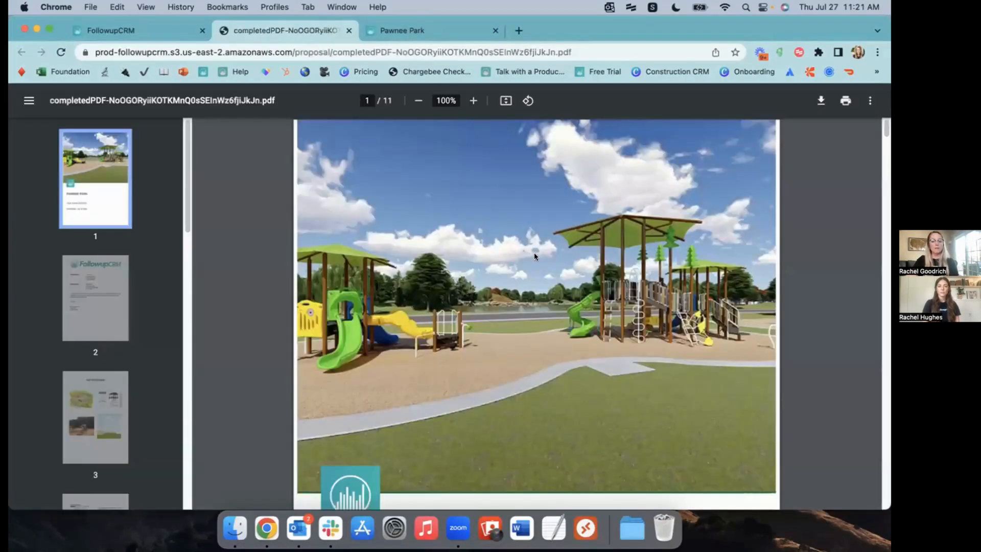
{"action": "scroll", "coordinate": [545, 272], "scroll_direction": "down", "scroll_amount": 10}
{"action": "scroll", "coordinate": [545, 271], "scroll_direction": "down", "scroll_amount": 10}
{"action": "scroll", "coordinate": [573, 314], "scroll_direction": "down", "scroll_amount": 20}
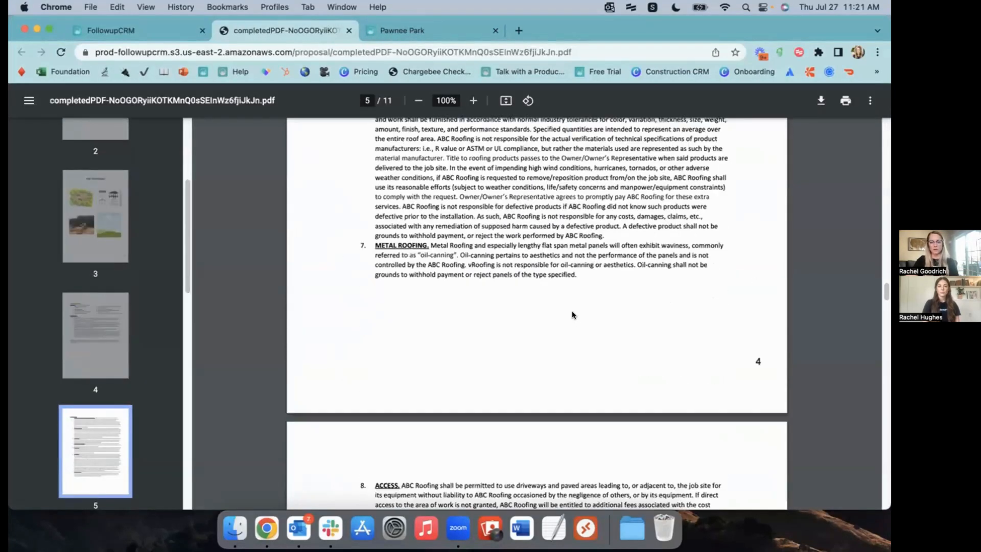
{"action": "scroll", "coordinate": [580, 323], "scroll_direction": "down", "scroll_amount": 20}
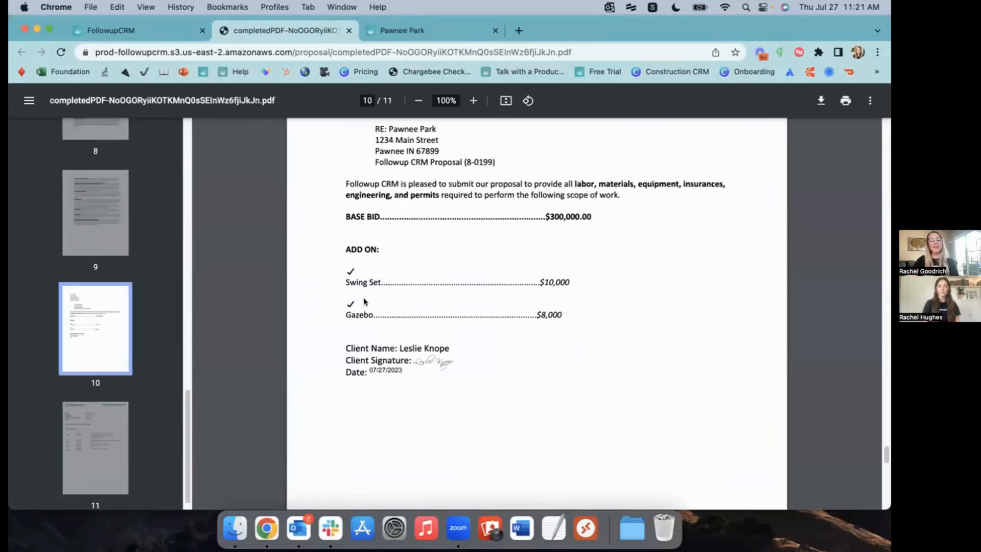
{"action": "left_click", "coordinate": [142, 32]}
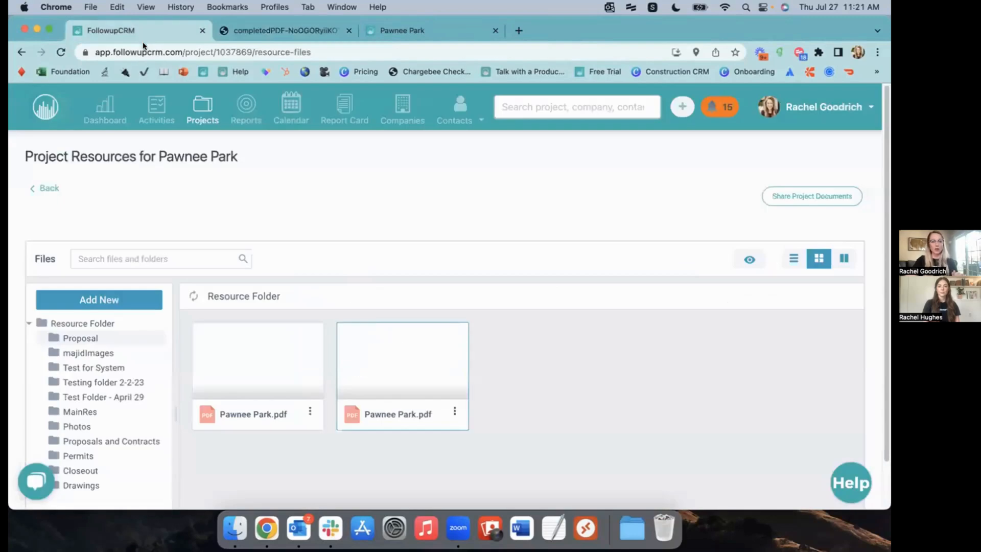
Add a General comment 'Adding gazebo & swing set' to the Pawnee Park project
{"action": "left_click", "coordinate": [45, 188]}
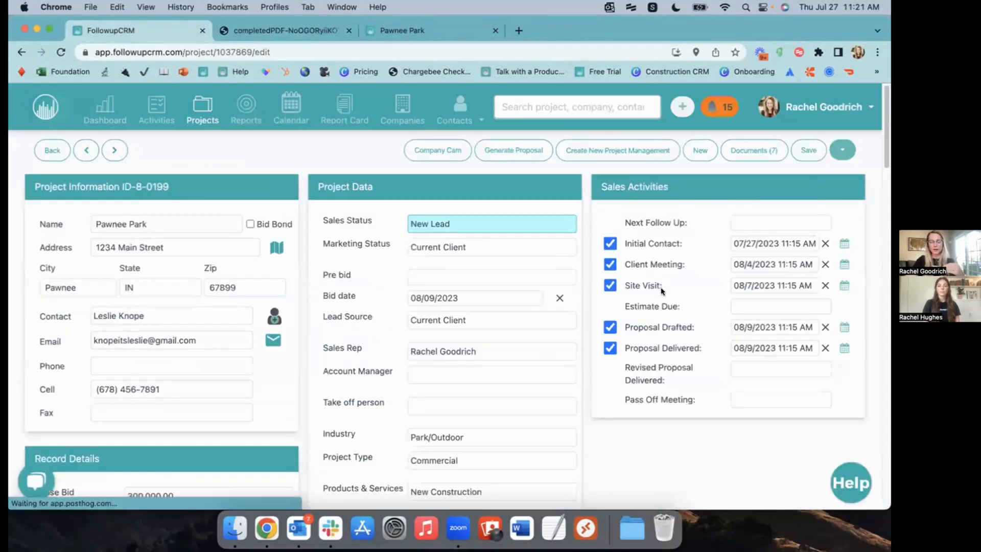
{"action": "scroll", "coordinate": [662, 291], "scroll_direction": "down", "scroll_amount": 20}
{"action": "scroll", "coordinate": [657, 308], "scroll_direction": "up", "scroll_amount": 6}
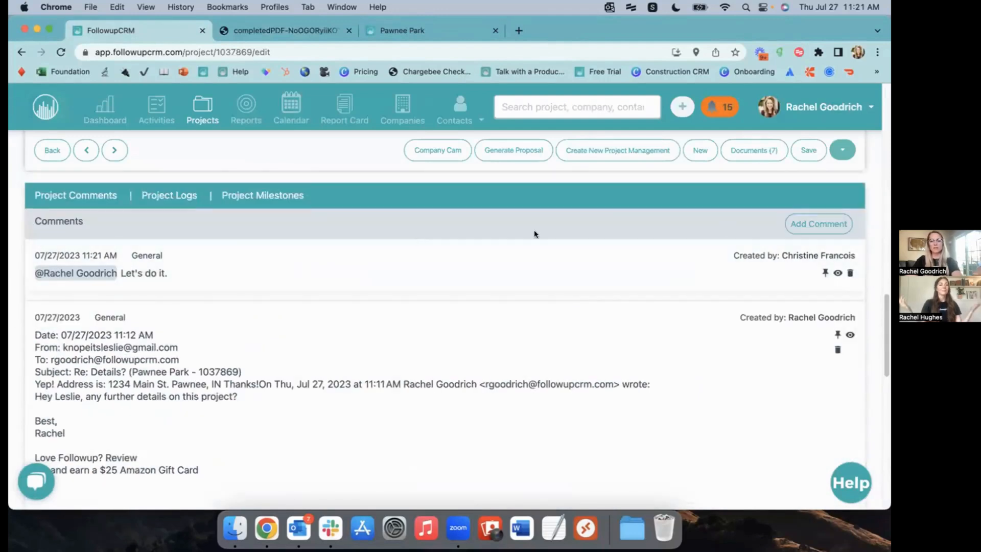
{"action": "left_click", "coordinate": [832, 221]}
{"action": "left_click", "coordinate": [273, 202]}
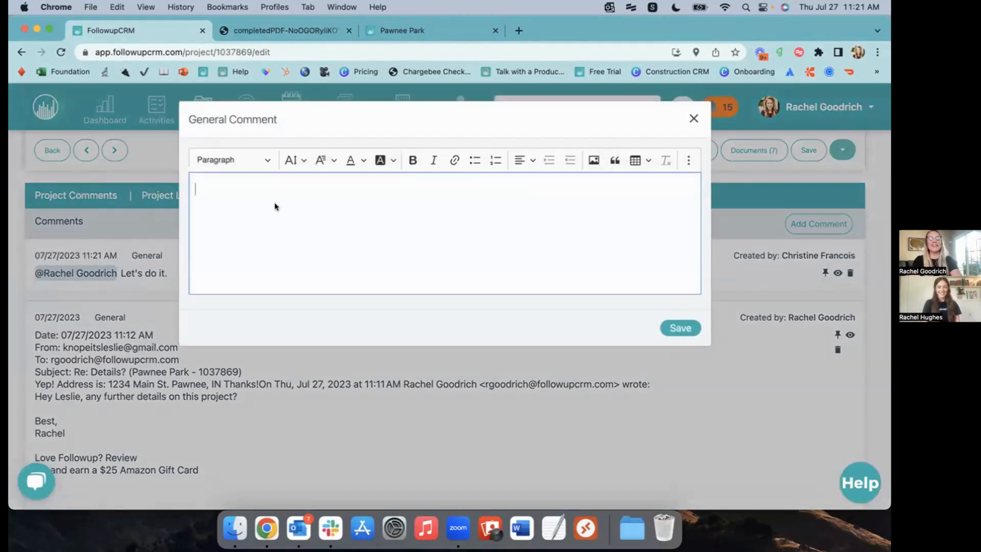
{"action": "type", "text": "Adding gazebo"}
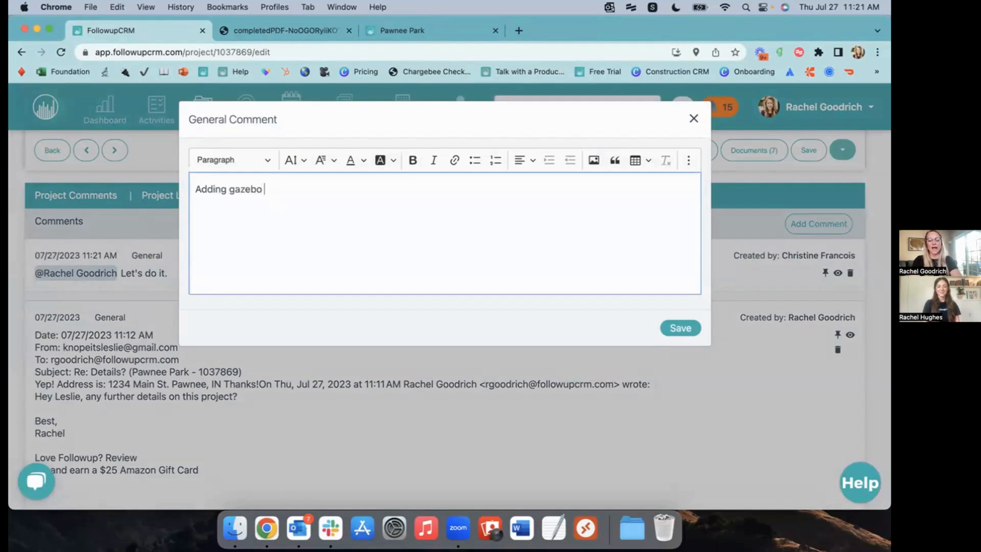
{"action": "type", "text": " & swing set"}
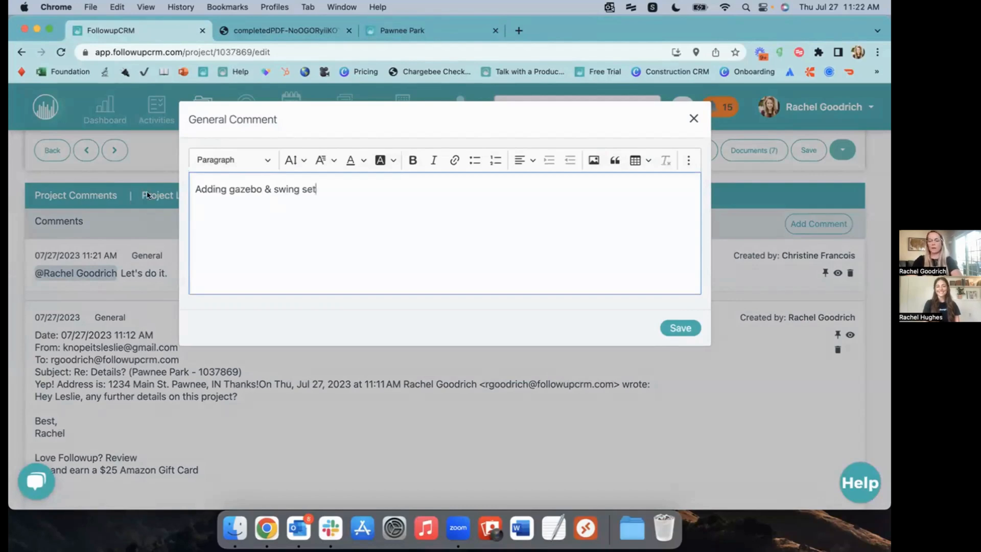
{"action": "left_click", "coordinate": [664, 327]}
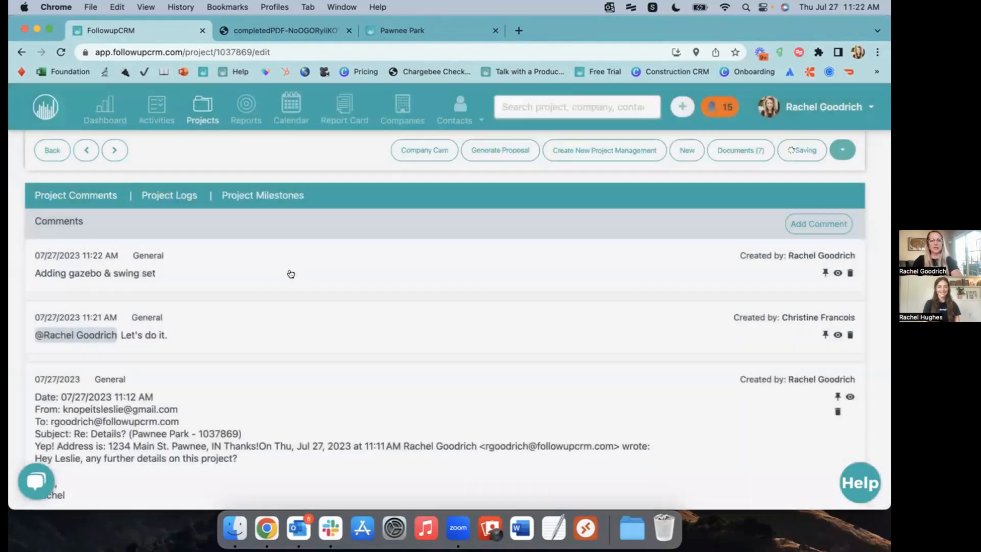
Enter 318,000 as the contract amount and change the sales status to Contract
{"action": "scroll", "coordinate": [251, 271], "scroll_direction": "up", "scroll_amount": 10}
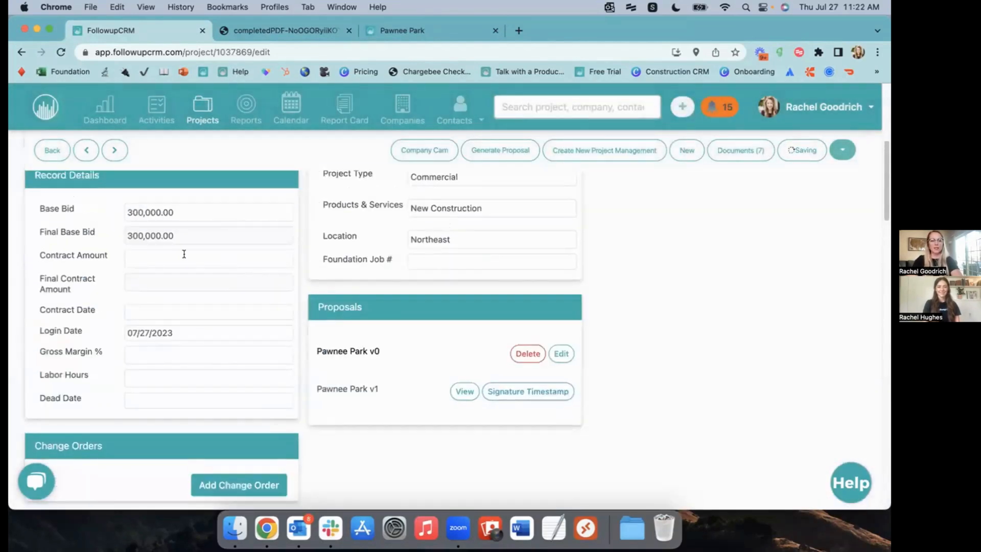
{"action": "left_click", "coordinate": [141, 254]}
{"action": "type", "text": "3"}
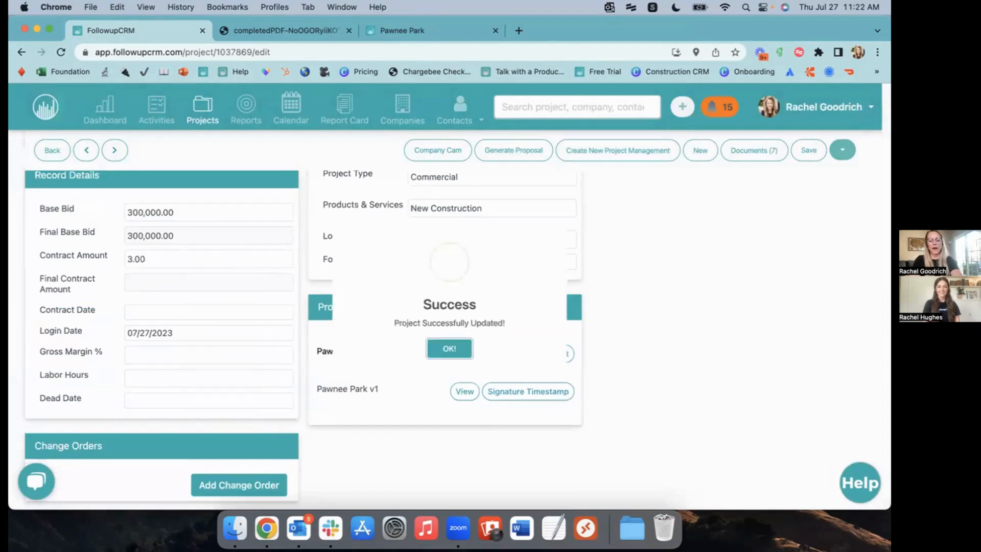
{"action": "left_click", "coordinate": [457, 365]}
{"action": "left_click", "coordinate": [478, 217]}
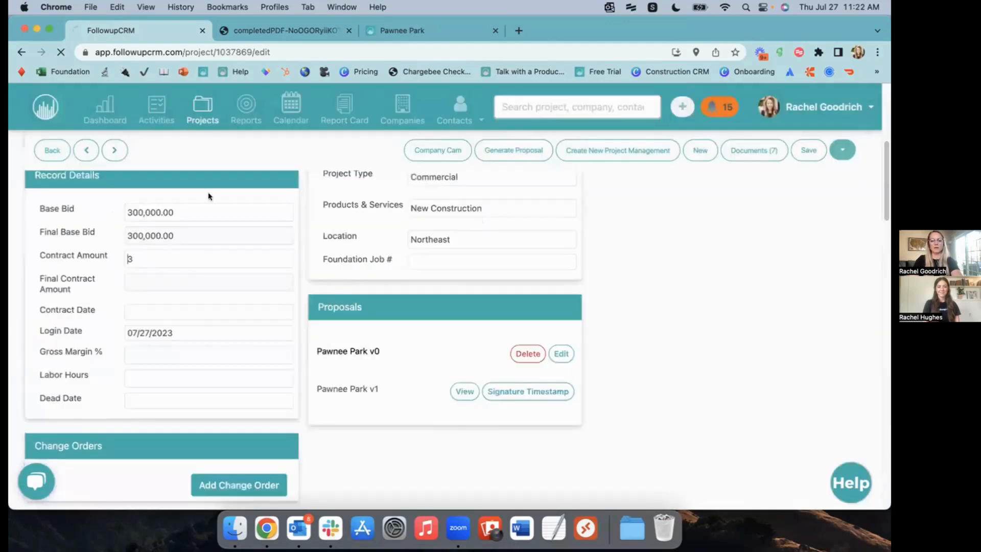
{"action": "left_click", "coordinate": [151, 261]}
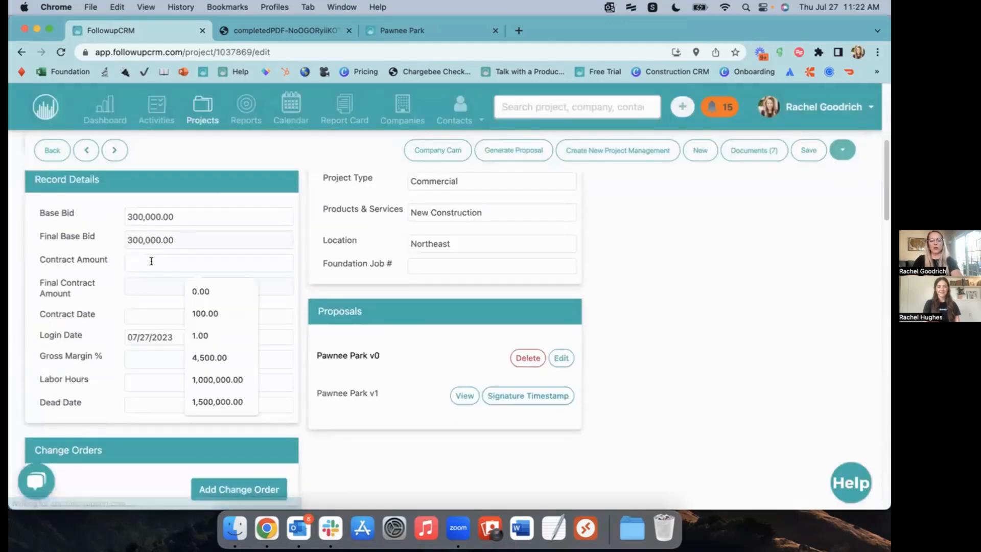
{"action": "type", "text": "318,"}
{"action": "type", "text": "000"}
{"action": "left_click", "coordinate": [682, 277]}
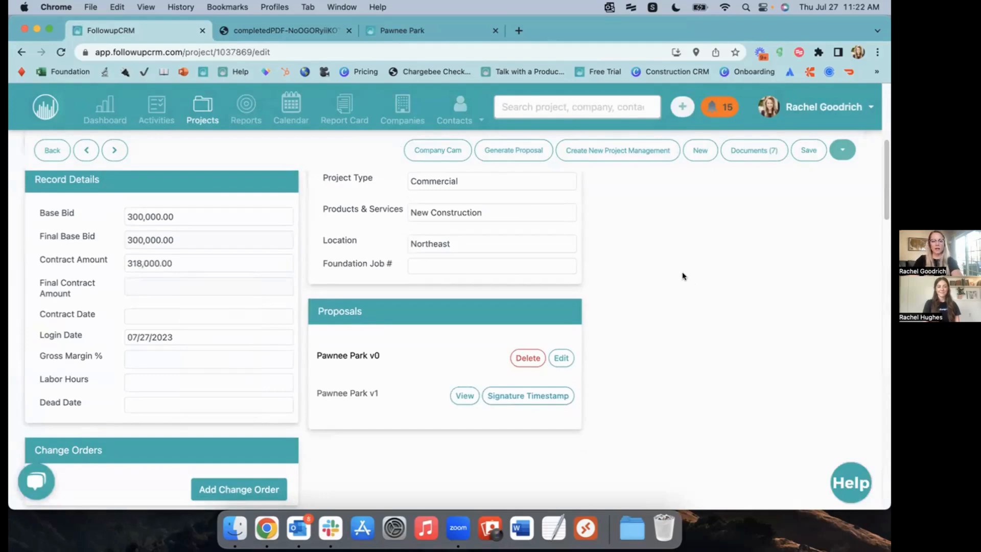
{"action": "scroll", "coordinate": [683, 276], "scroll_direction": "up", "scroll_amount": 5}
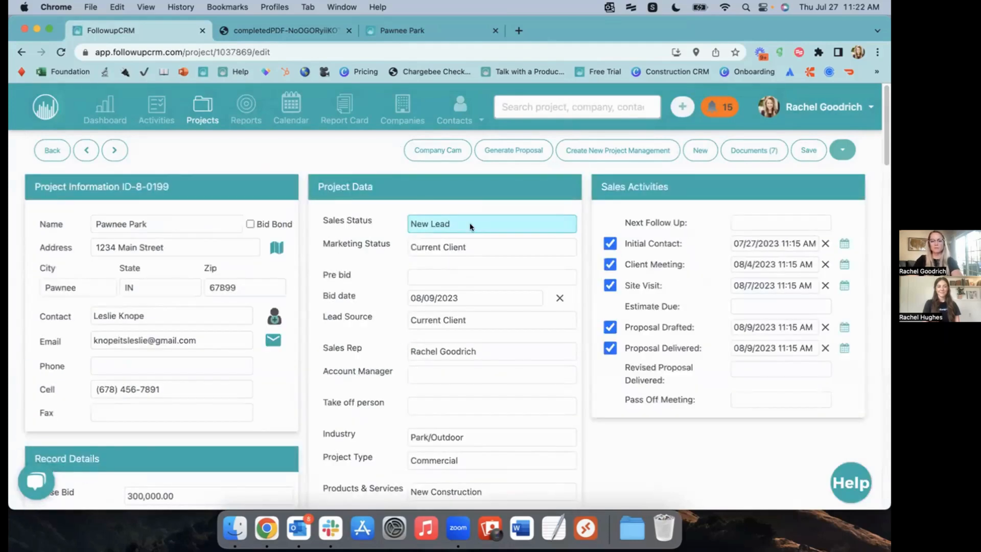
{"action": "left_click", "coordinate": [471, 225]}
{"action": "left_click", "coordinate": [473, 293]}
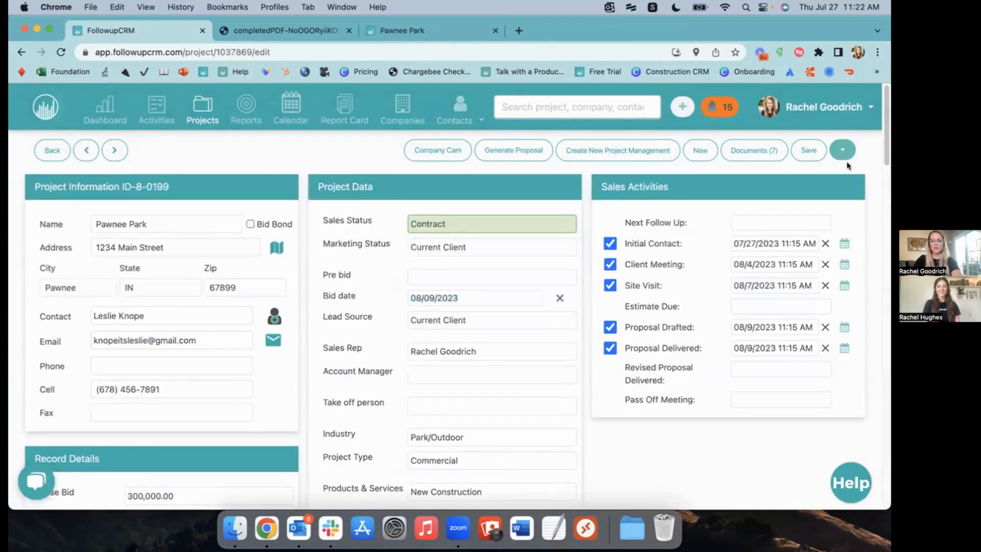
Save the project and confirm the 318,000.00 final amount and 07/27/2023 contract date
{"action": "left_click", "coordinate": [815, 150]}
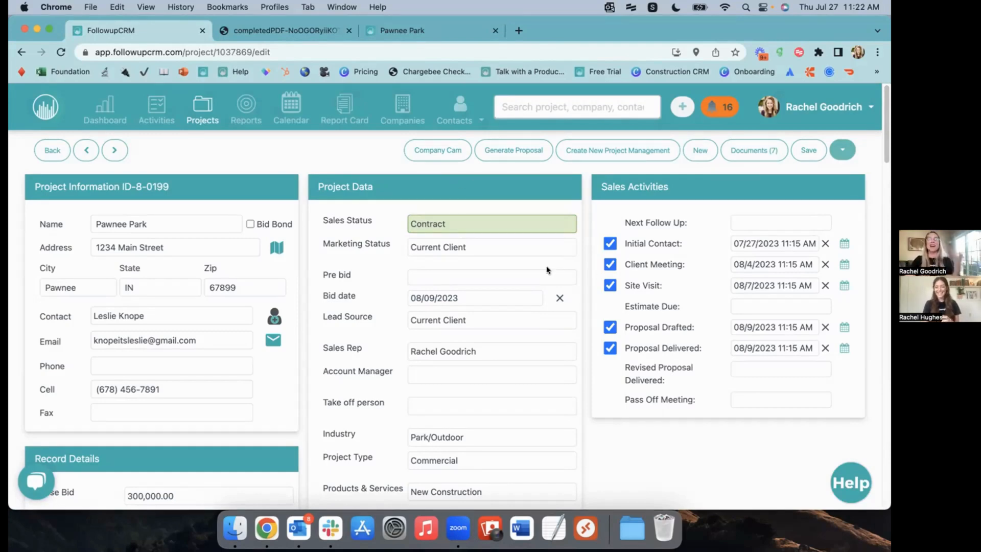
{"action": "scroll", "coordinate": [554, 276], "scroll_direction": "down", "scroll_amount": 5}
{"action": "scroll", "coordinate": [570, 281], "scroll_direction": "down", "scroll_amount": 1}
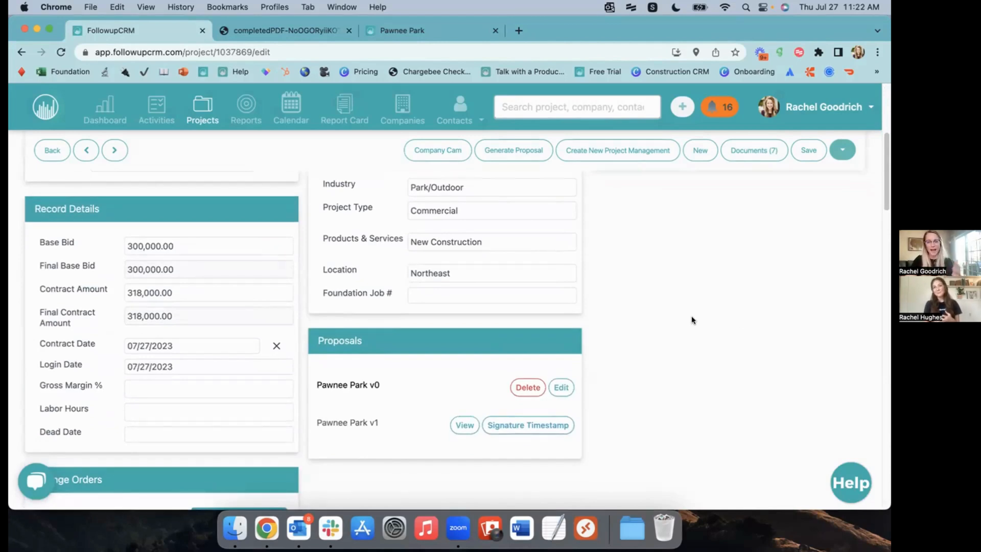
{"action": "scroll", "coordinate": [697, 318], "scroll_direction": "up", "scroll_amount": 5}
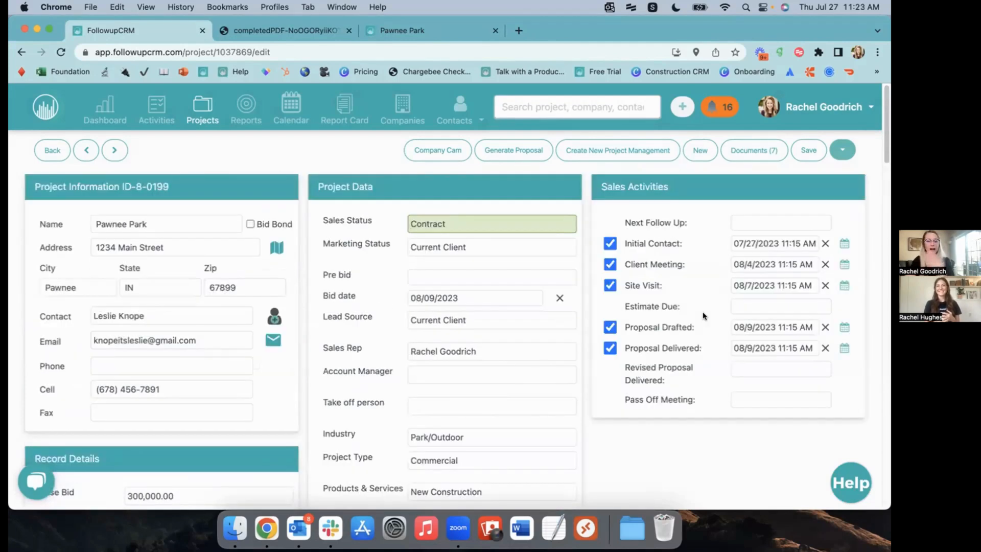